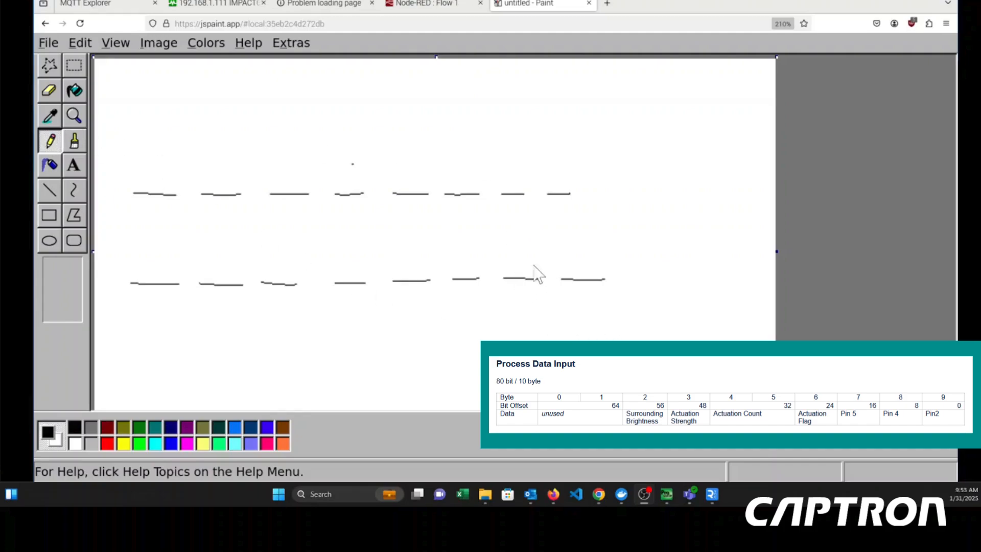
- With the pencil, extend the upper row's last dash, write a 1 above it, and add "= 255" with a plus sign underneath
click(55, 143)
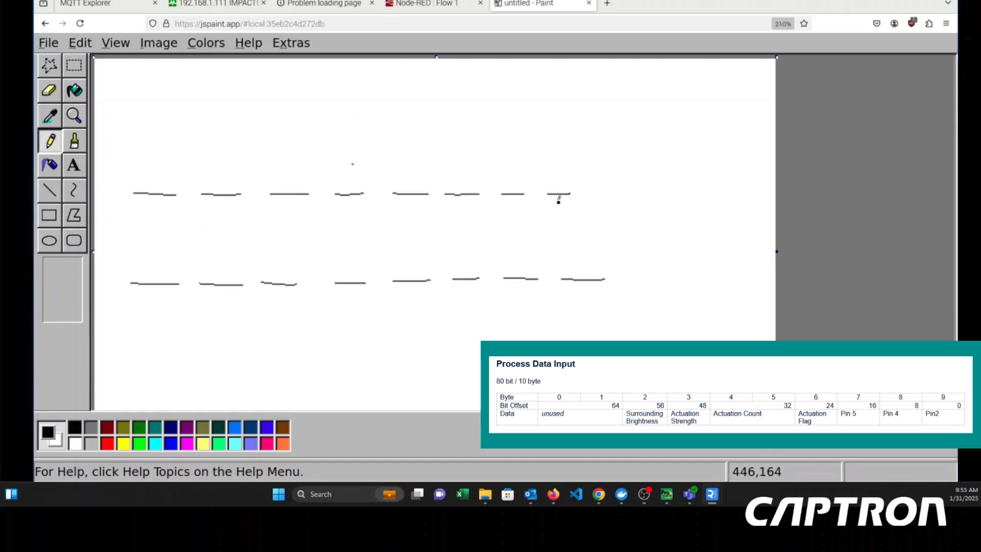
drag(562, 193, 589, 193)
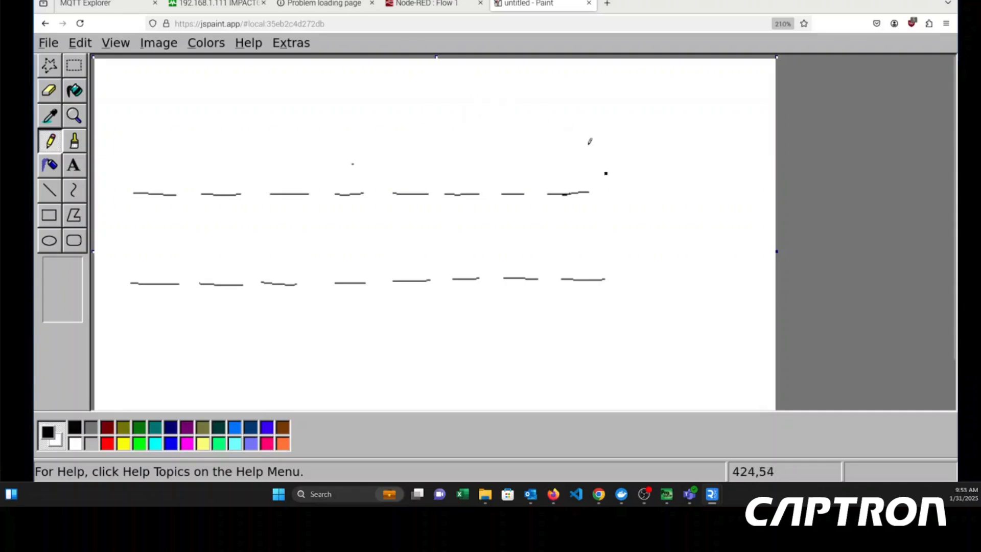
drag(568, 151, 568, 177)
mouse_move(604, 143)
mouse_down()
mouse_move(703, 149)
mouse_move(721, 124)
mouse_move(715, 149)
mouse_move(757, 128)
mouse_up()
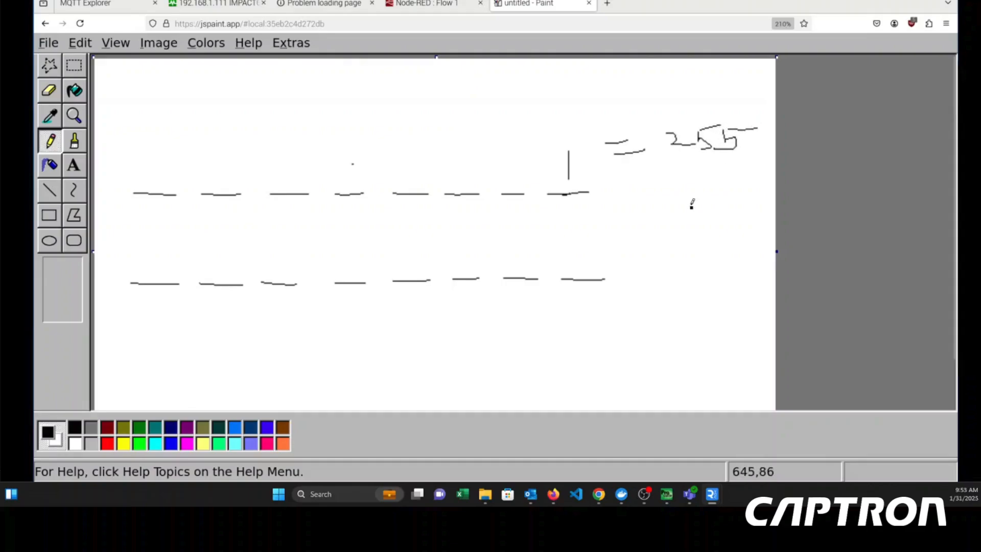
mouse_move(684, 204)
mouse_down()
mouse_move(685, 225)
mouse_move(711, 208)
mouse_up()
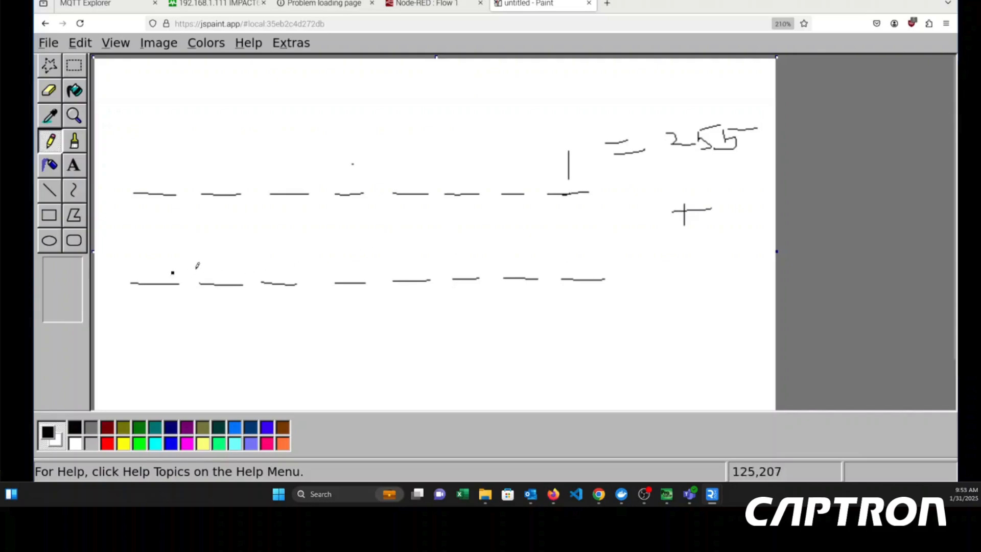
drag(506, 245, 520, 254)
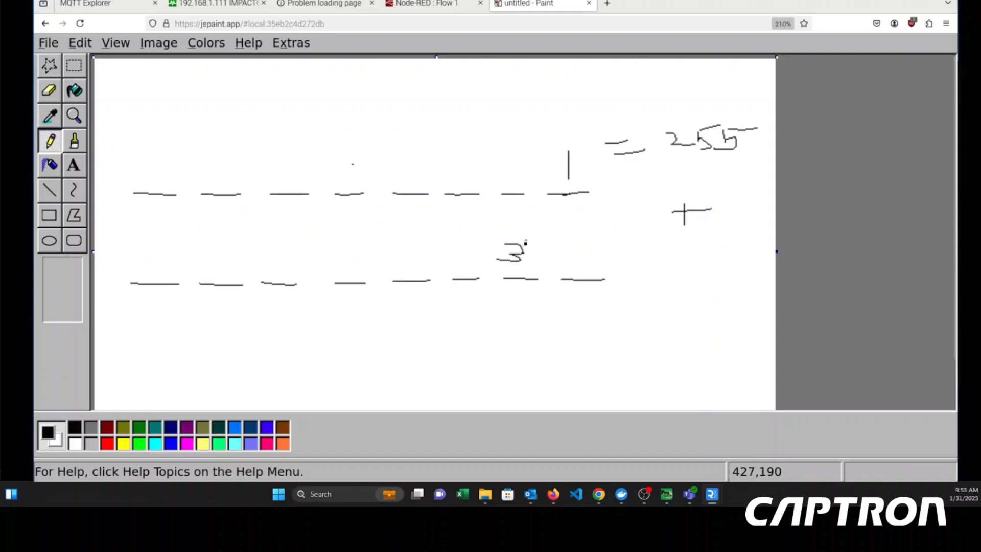
key(ctrl+z)
key(ctrl+z)
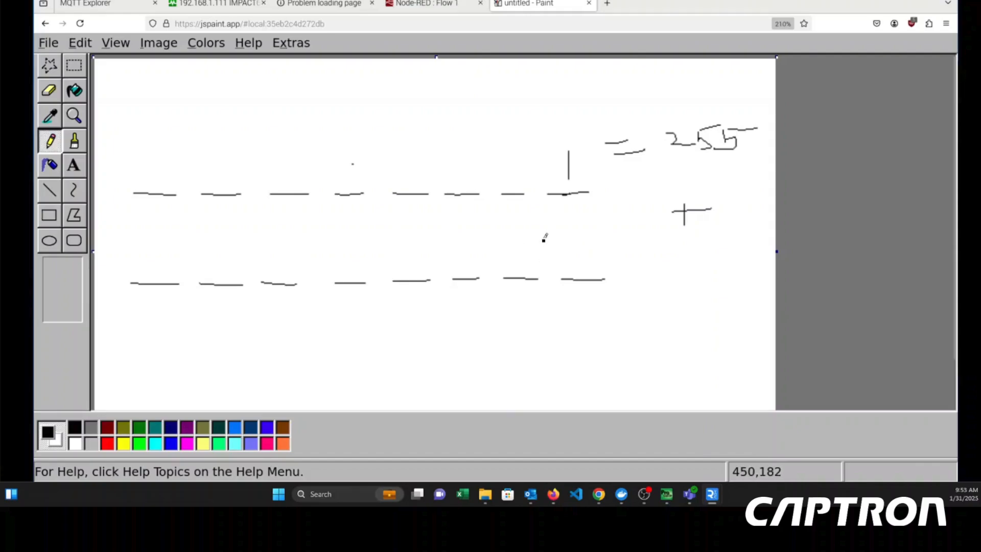
- Write a 1 above each of the lower row's last three dashes and a double-underlined 7 beneath the plus sign
drag(580, 239, 580, 269)
drag(534, 248, 528, 276)
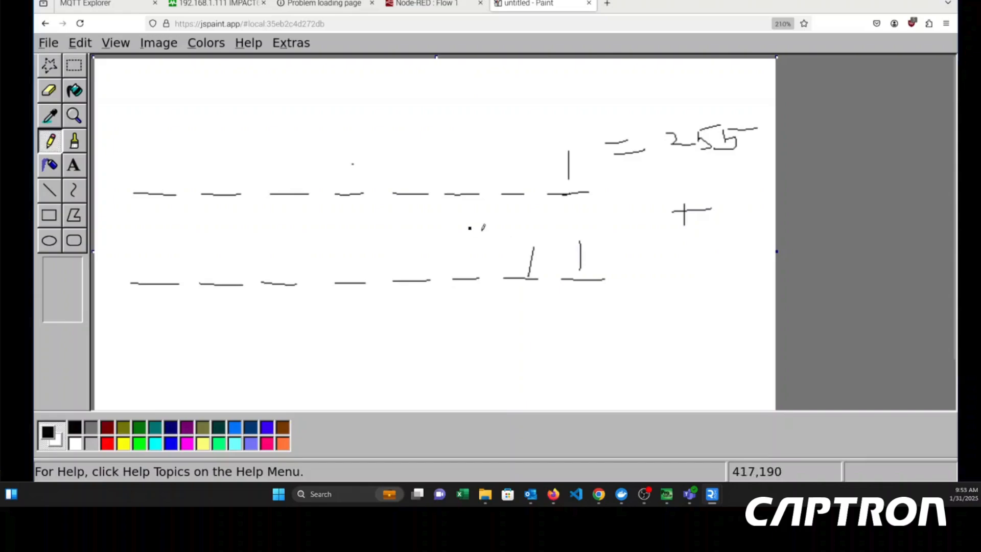
mouse_move(454, 238)
mouse_down()
mouse_move(453, 272)
mouse_move(453, 241)
mouse_up()
mouse_move(682, 260)
mouse_down()
mouse_move(680, 243)
mouse_move(679, 295)
mouse_move(708, 294)
mouse_move(677, 310)
mouse_up()
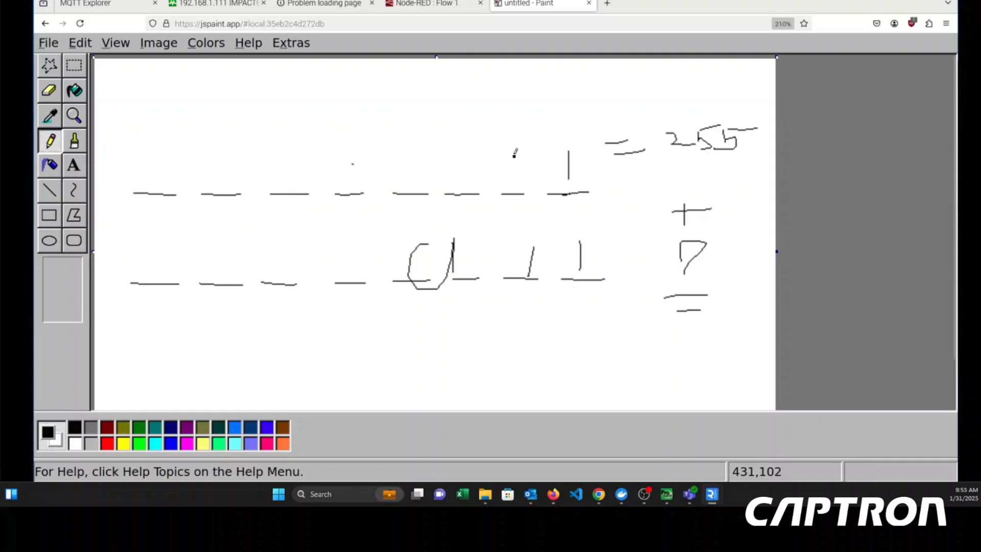
- Write a 1 above the upper row's second-to-last dash and an underlined "x 2" beneath the 255
drag(513, 158, 512, 183)
mouse_move(696, 163)
mouse_down()
mouse_move(685, 172)
mouse_move(751, 168)
mouse_up()
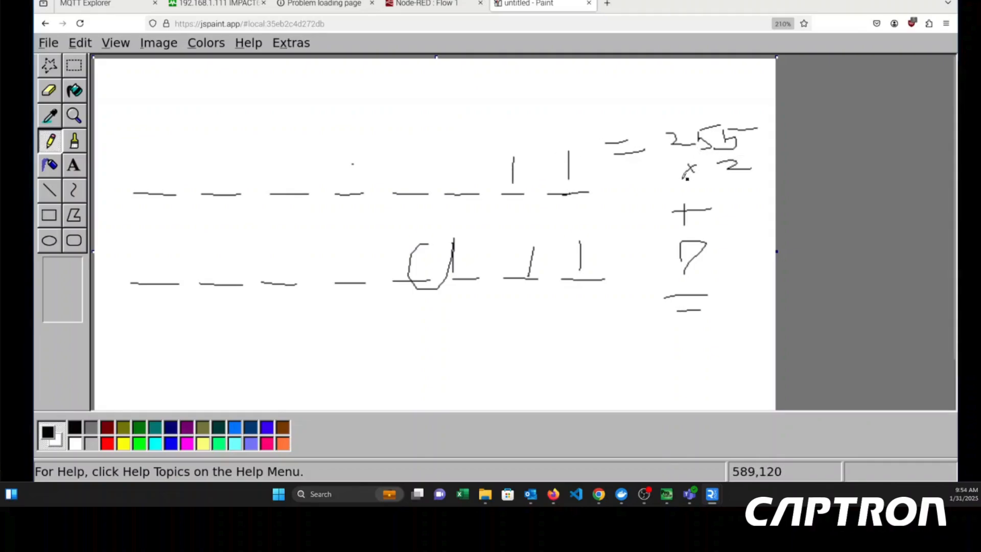
drag(683, 178, 750, 176)
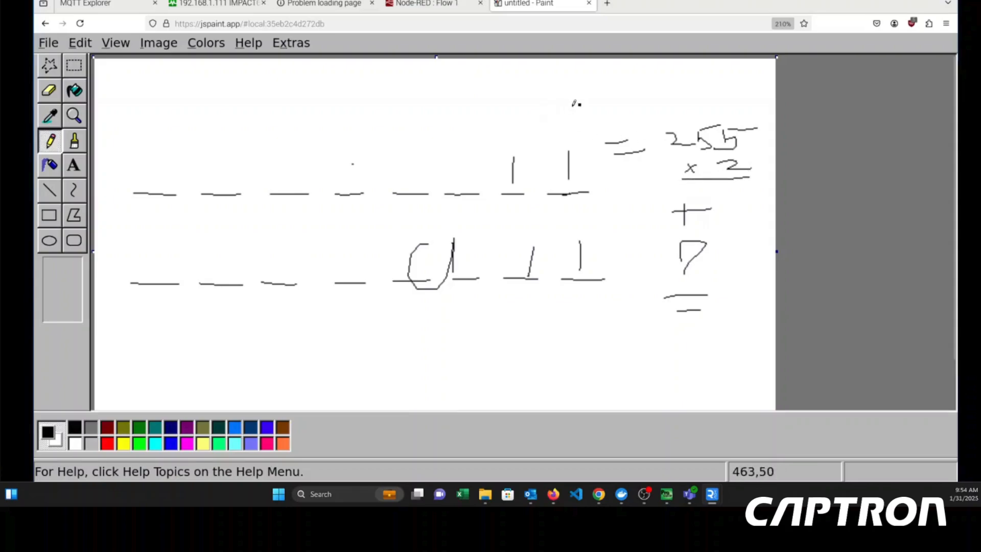
- Switch to the Node-RED function node and begin declaring a variable on line 3 with "let combinedAcutationCount ="
click(434, 4)
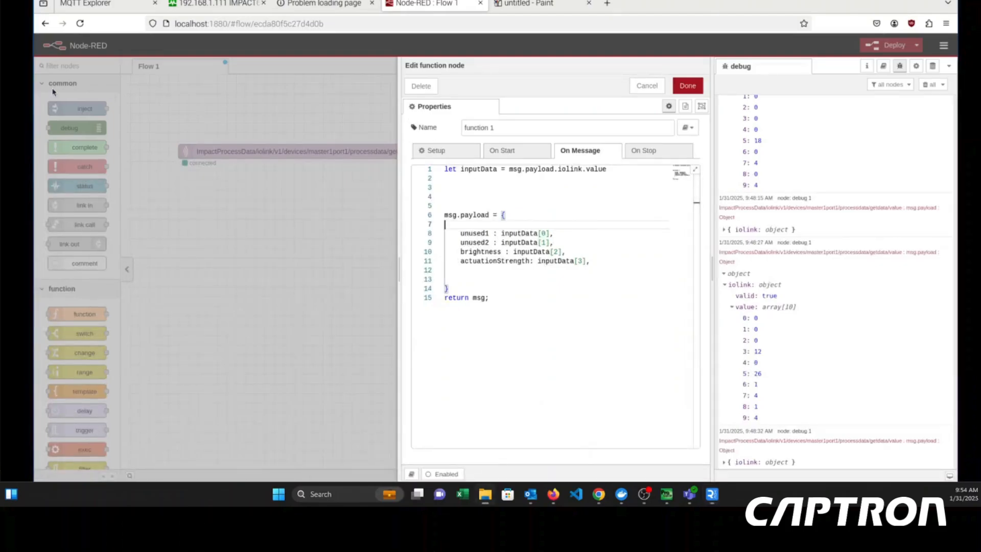
click(483, 187)
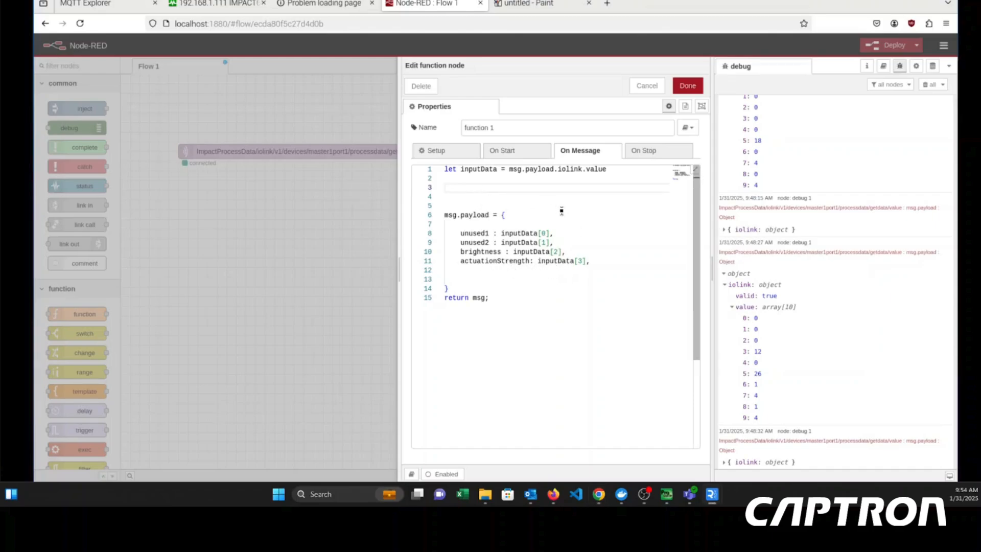
text(let combinedAcutationCoun)
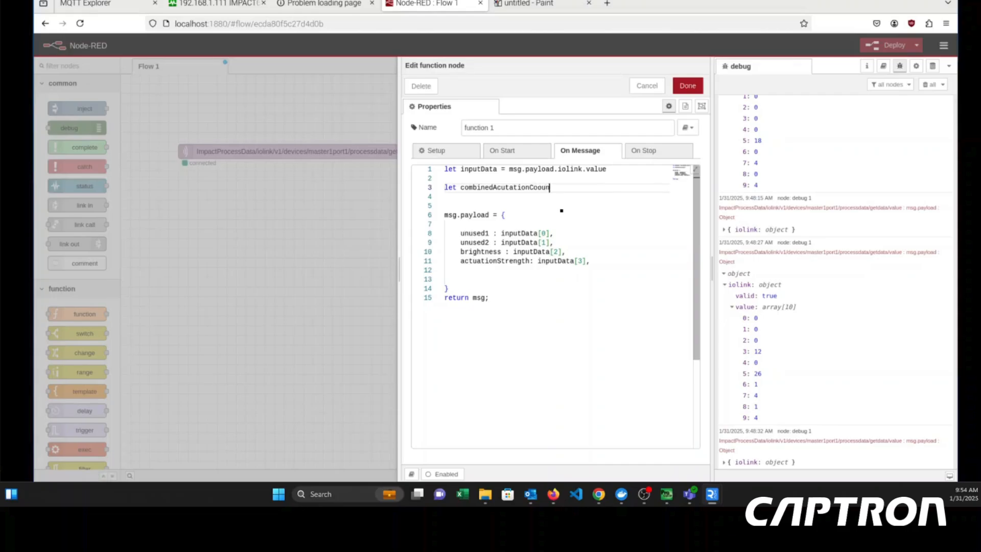
key(BackSpace)
key(BackSpace)
key(BackSpace)
key(BackSpace)
text(un)
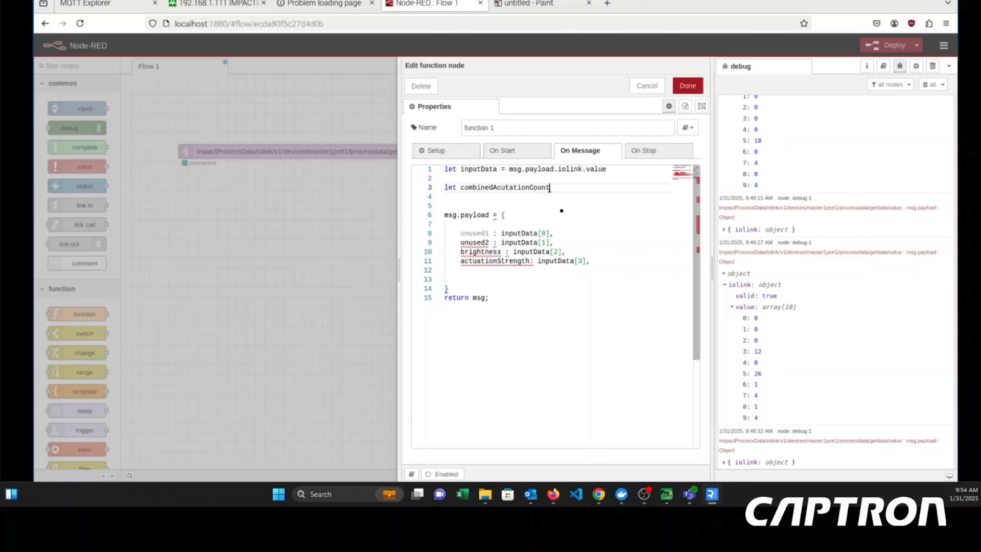
text(t =)
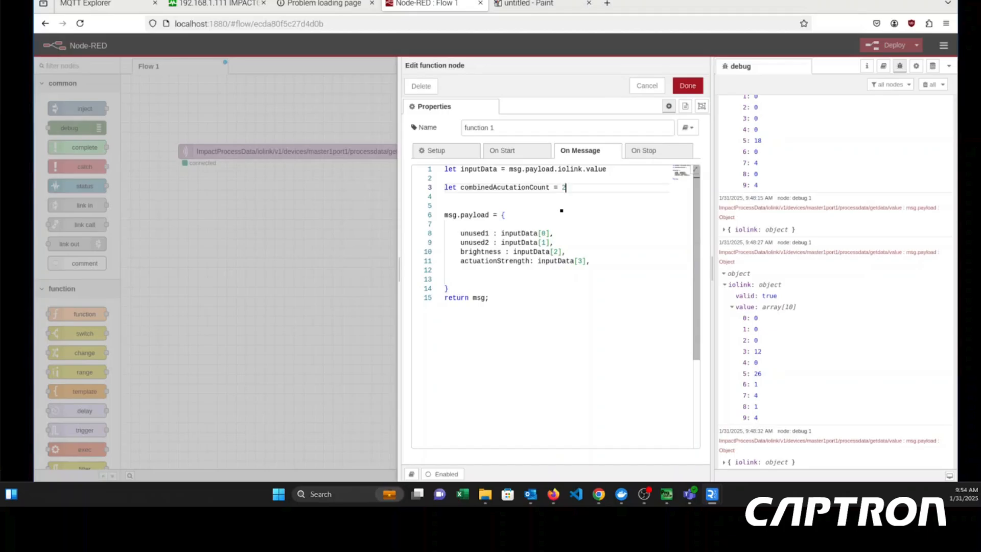
text( (255 * inp)
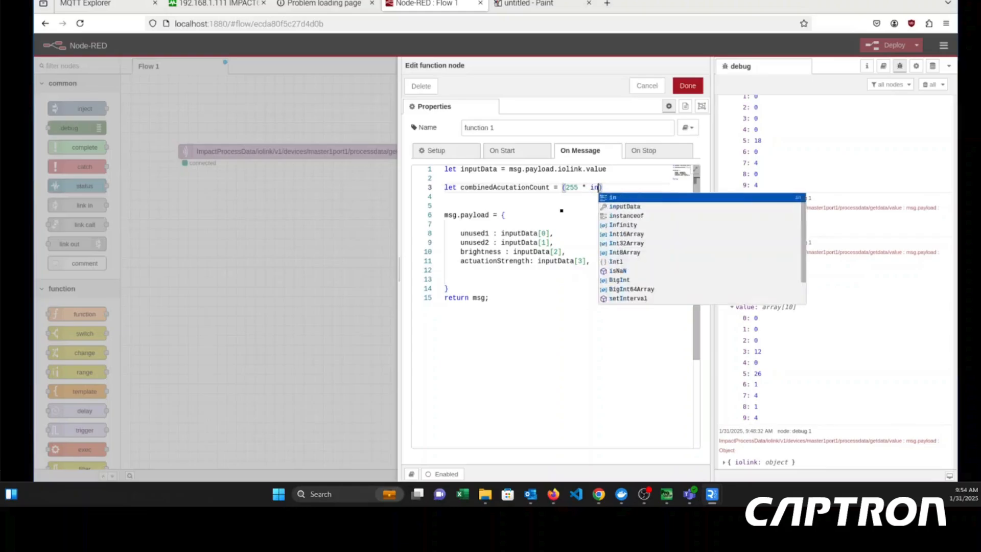
text(utData[)
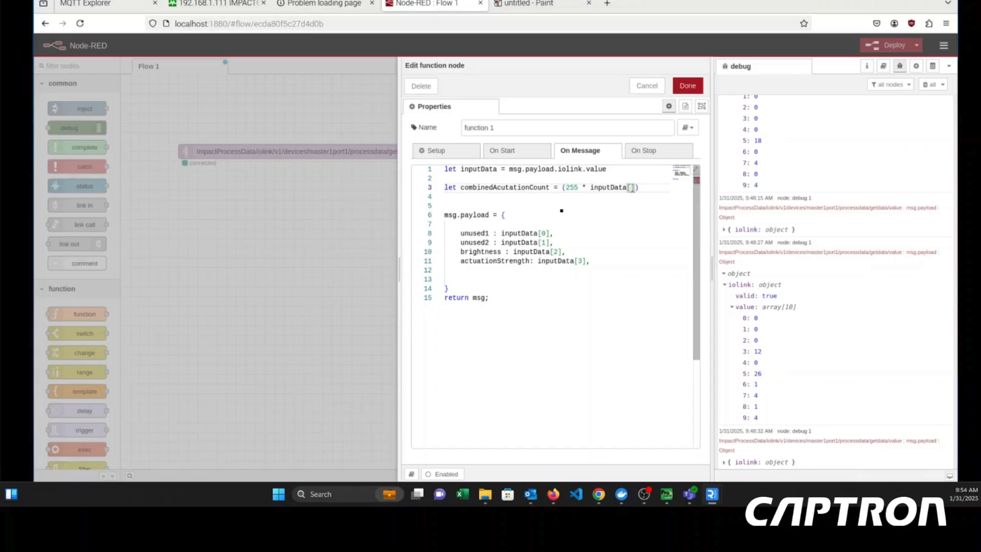
text(4)
- Complete the variable's assignment with the expression "(255 * inputData[4]) + inputData[5];"
key(Right)
key(Right)
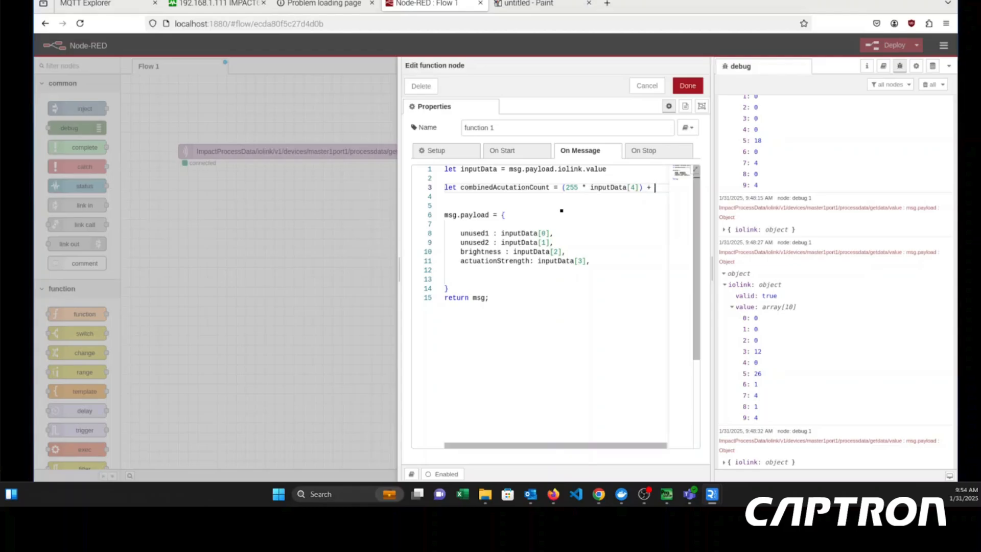
text(in)
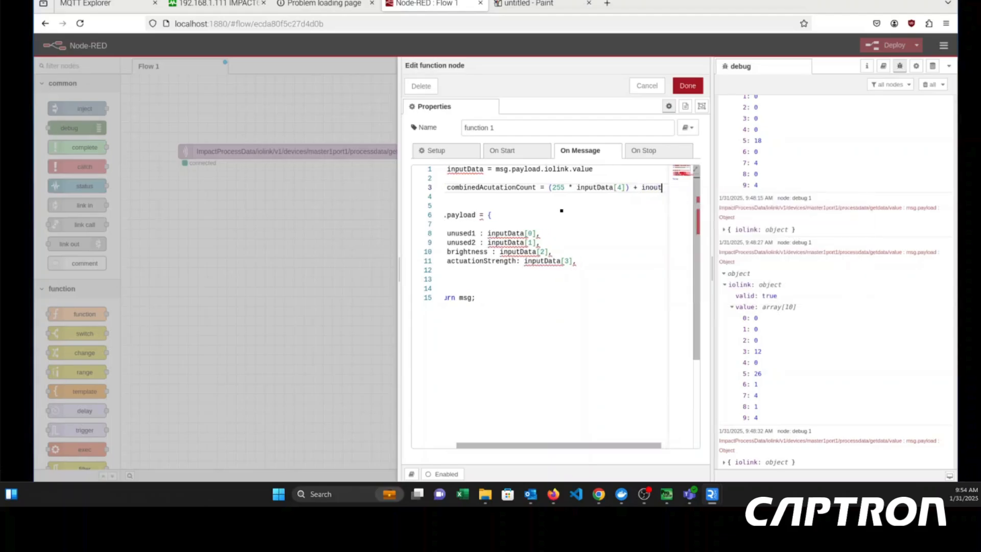
text(putData)
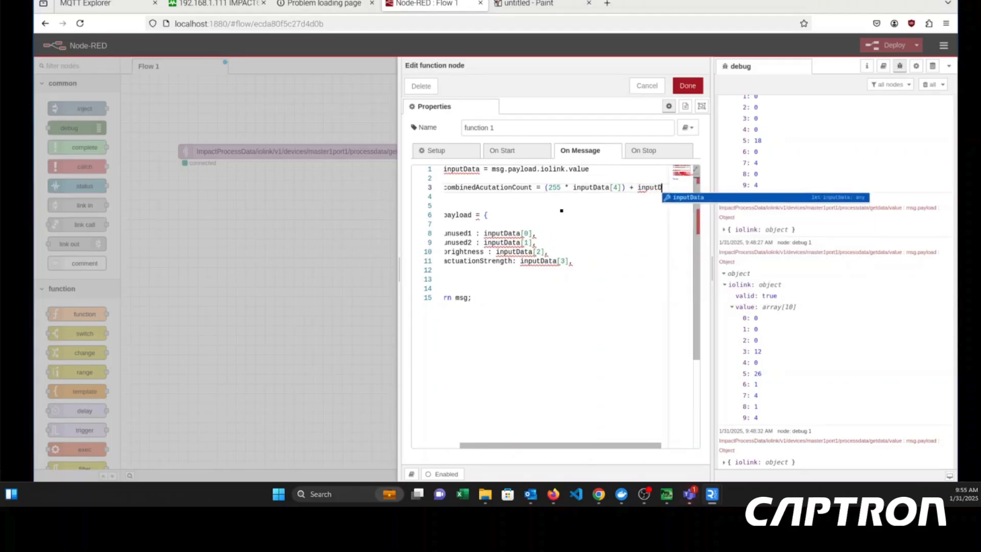
text([5)
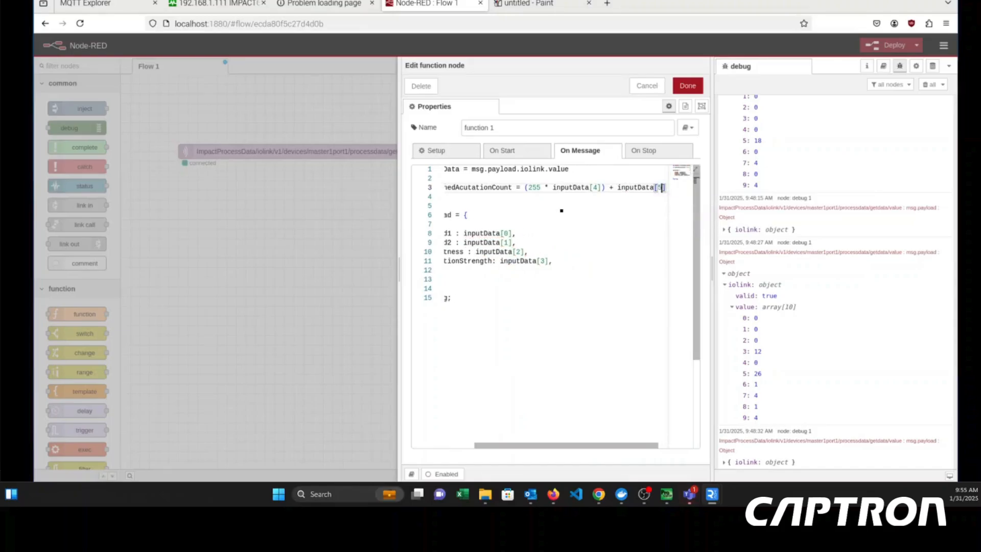
text(];)
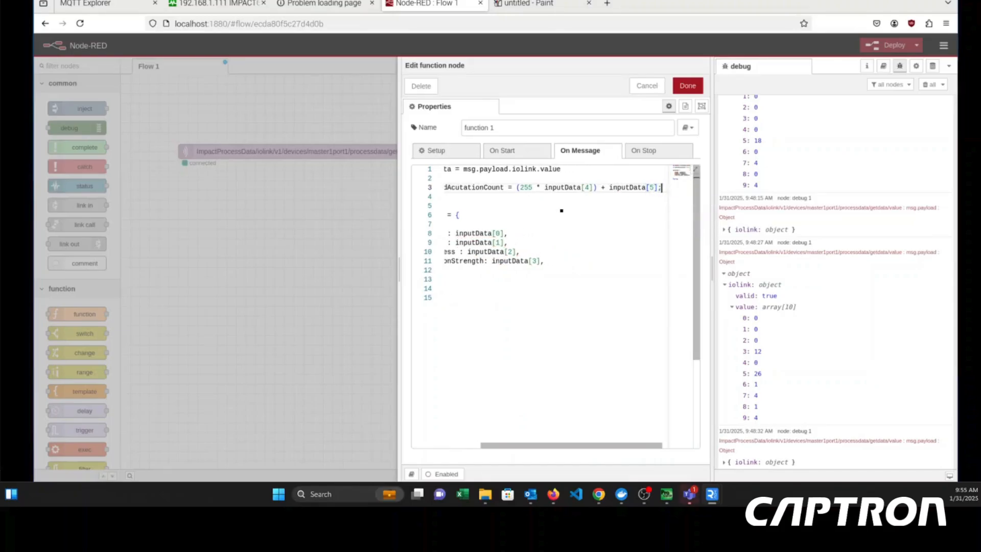
- Add the property "combinedAcutationCount : combinedAcutationCount," to the msg.payload object below actuationStrength
key(Down)
key(Down)
key(Down)
key(Down)
key(Down)
key(Down)
key(Down)
key(Down)
key(Down)
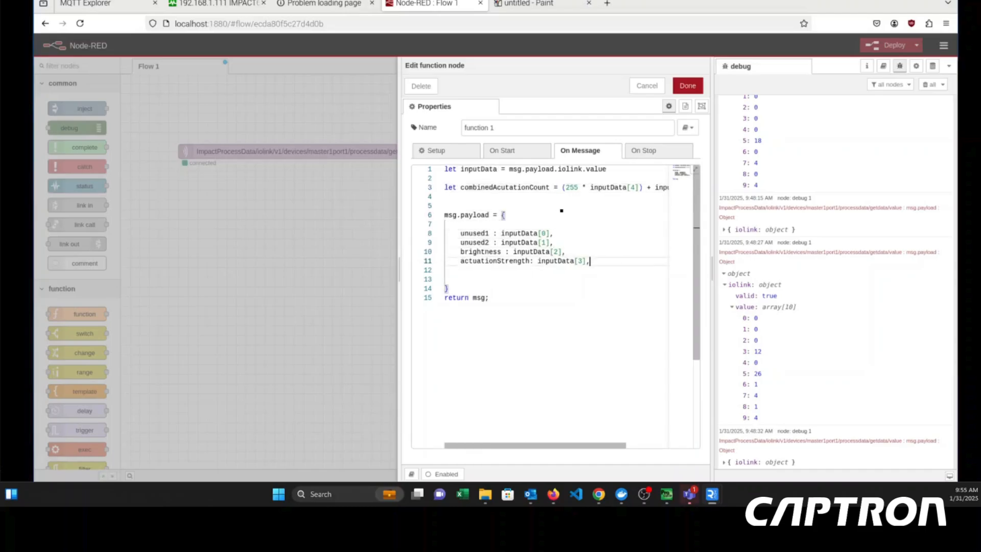
text(combin)
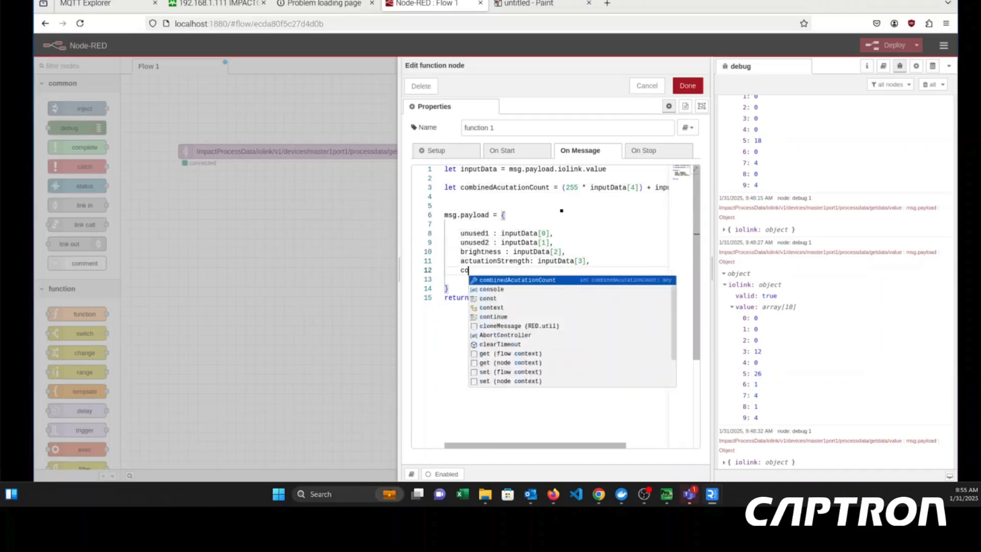
key(BackSpace)
key(BackSpace)
key(BackSpace)
key(BackSpace)
key(BackSpace)
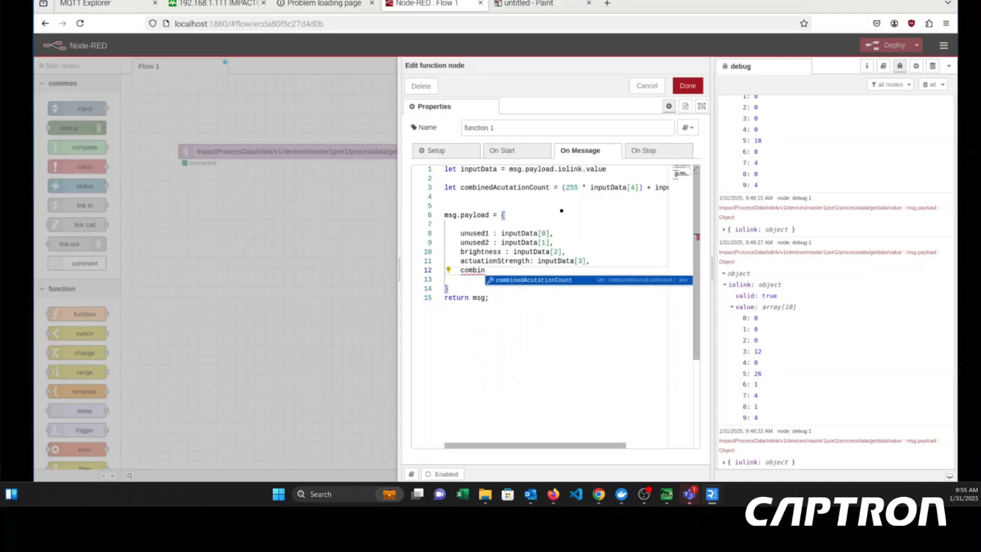
key(BackSpace)
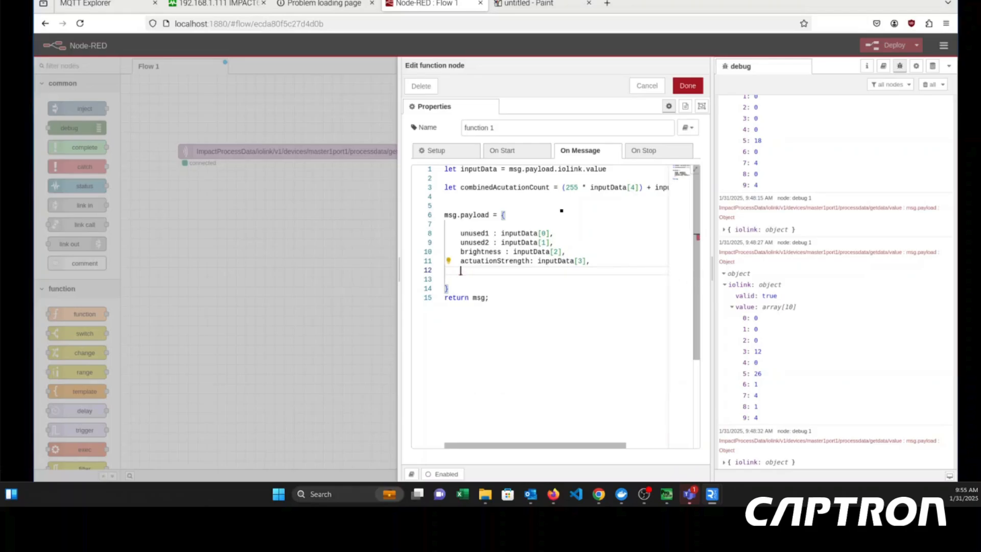
text(combined)
key(Tab)
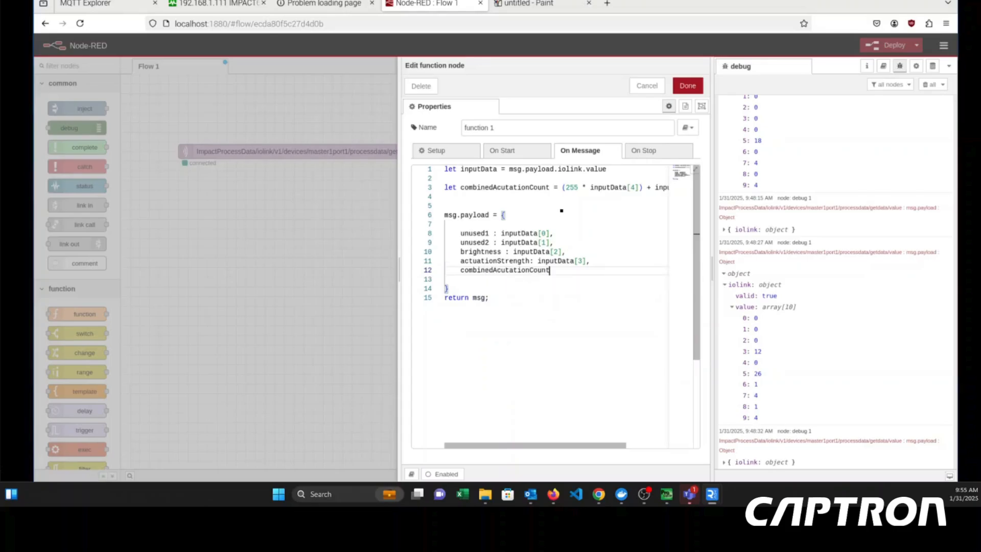
text(" com)
key(BackSpace)
key(BackSpace)
key(BackSpace)
key(BackSpace)
text(: combinedAcutationCount)
key(BackSpace)
- Insert a space before the colon of the actuationStrength property to match the other lines
key(Up)
key(Left)
key(Left)
key(Left)
key(Left)
key(Left)
key(Left)
key(Left)
key(Left)
key(Left)
key(Left)
key(Left)
key(Left)
key(Left)
key(Left)
key(Left)
key(Left)
key(Left)
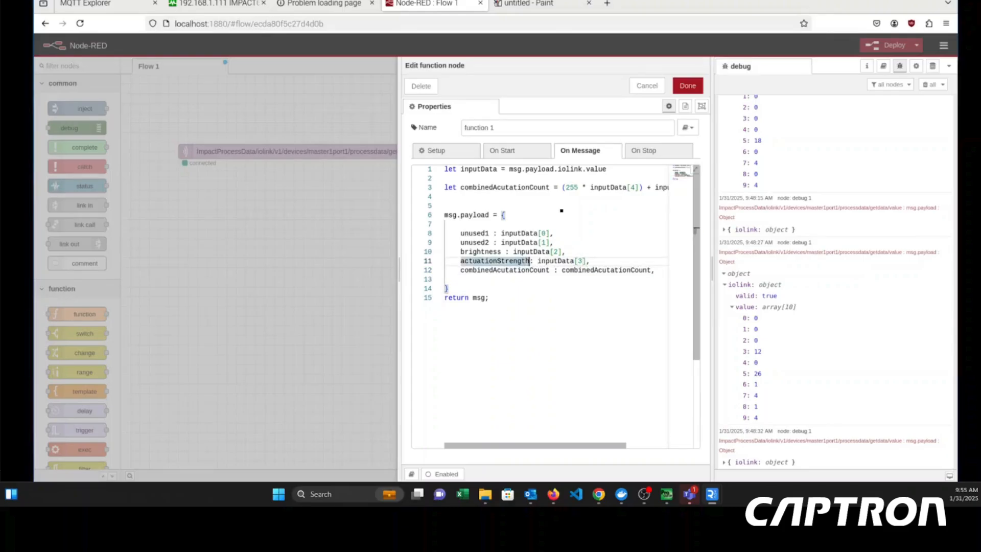
key(BackSpace)
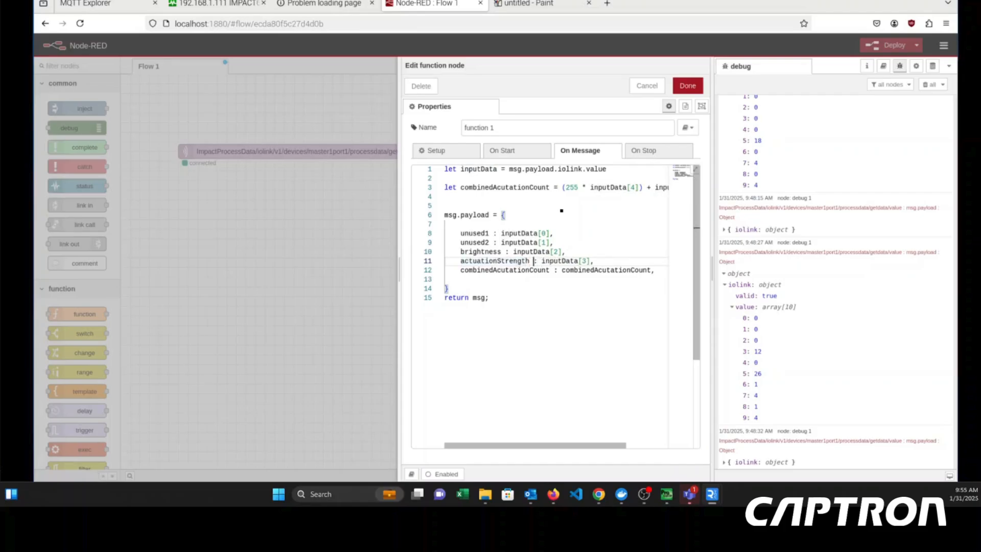
- Add the property "actuationFlag : inputdata[6]," below combinedAcutationCount in the msg.payload object and start a new line after it
key(Down)
key(Down)
key(Down)
key(Up)
text(ac)
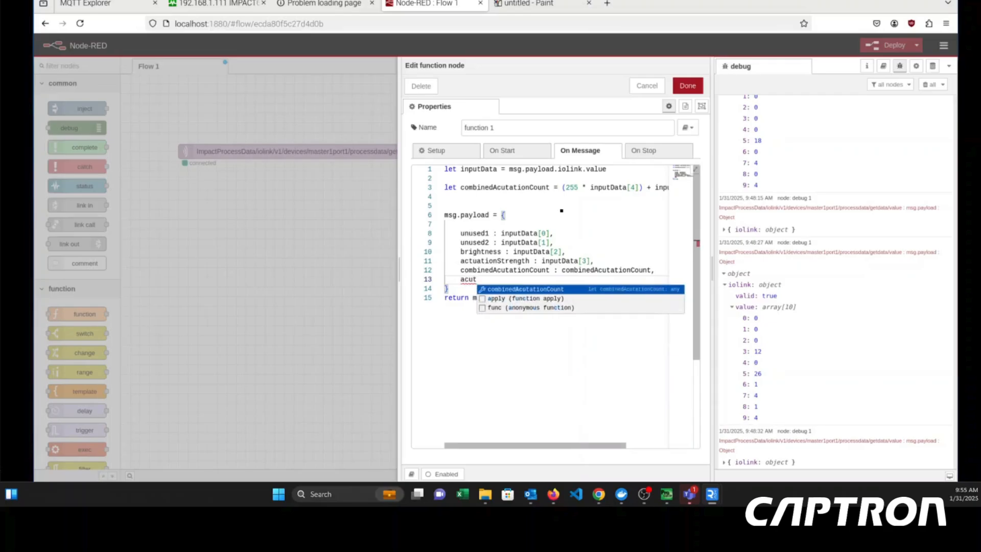
text(tuation)
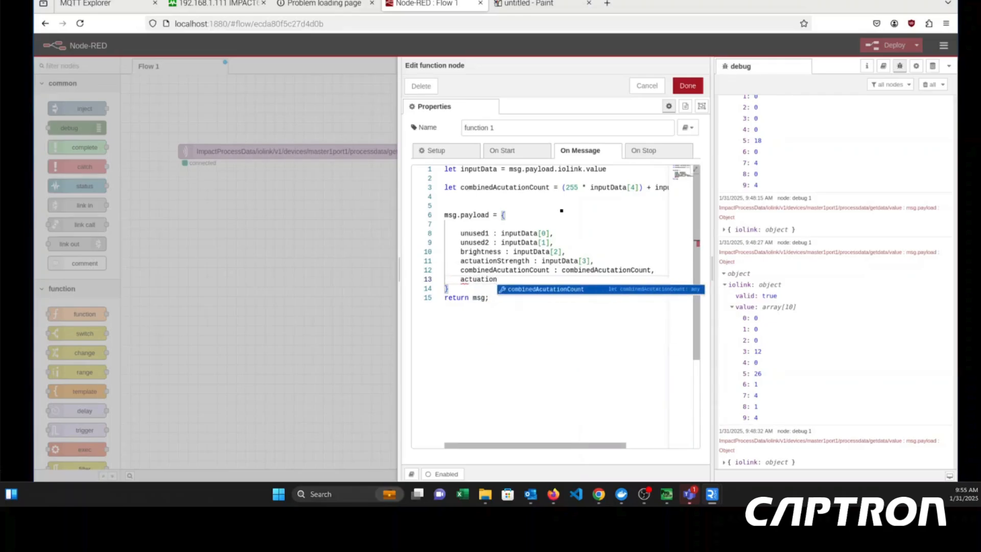
text(Flag )
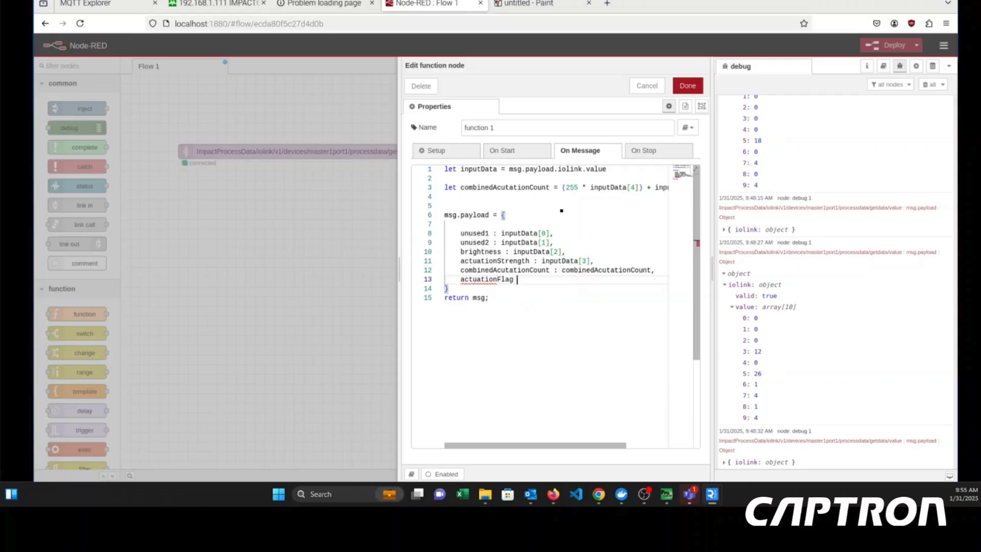
text(: input)
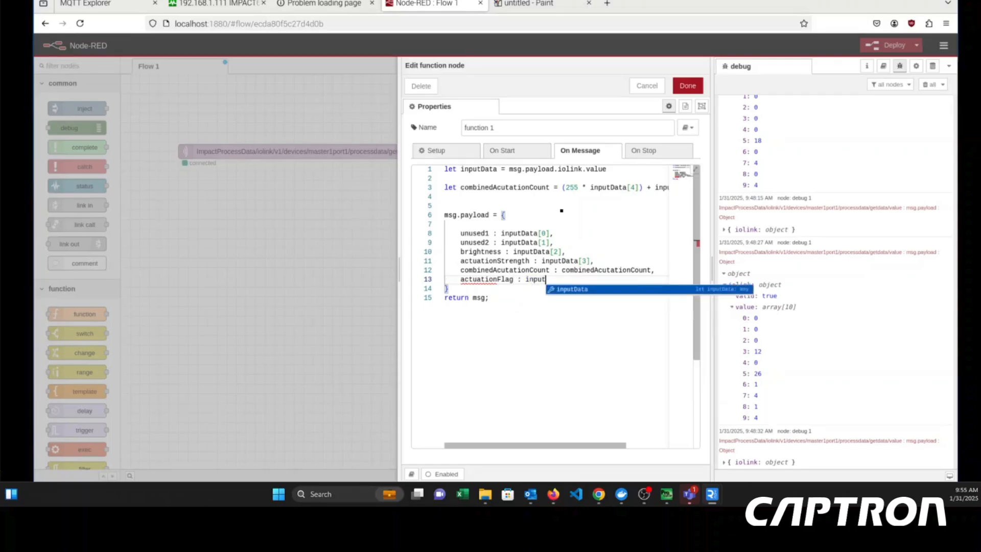
text(data[)
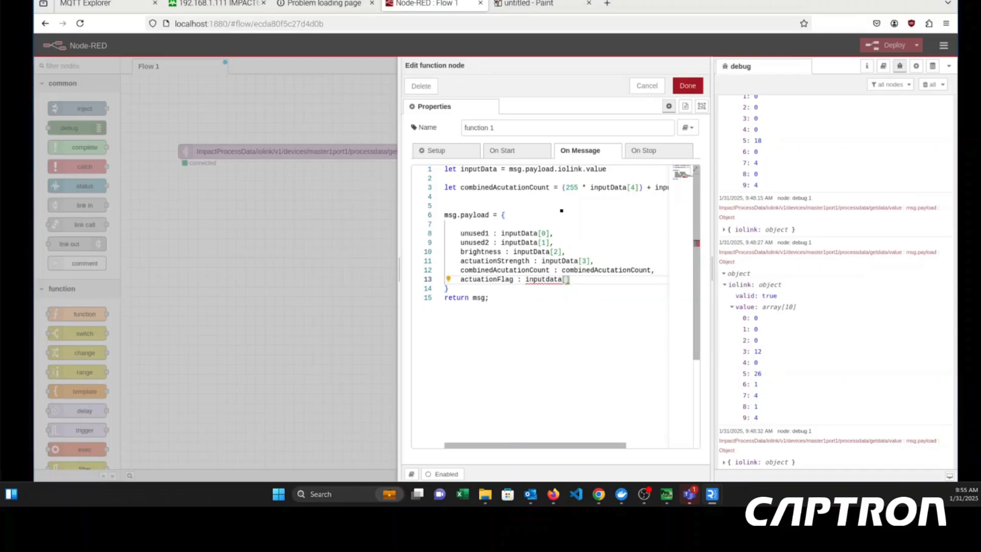
text(6],)
key(BackSpace)
text(,)
key(Return)
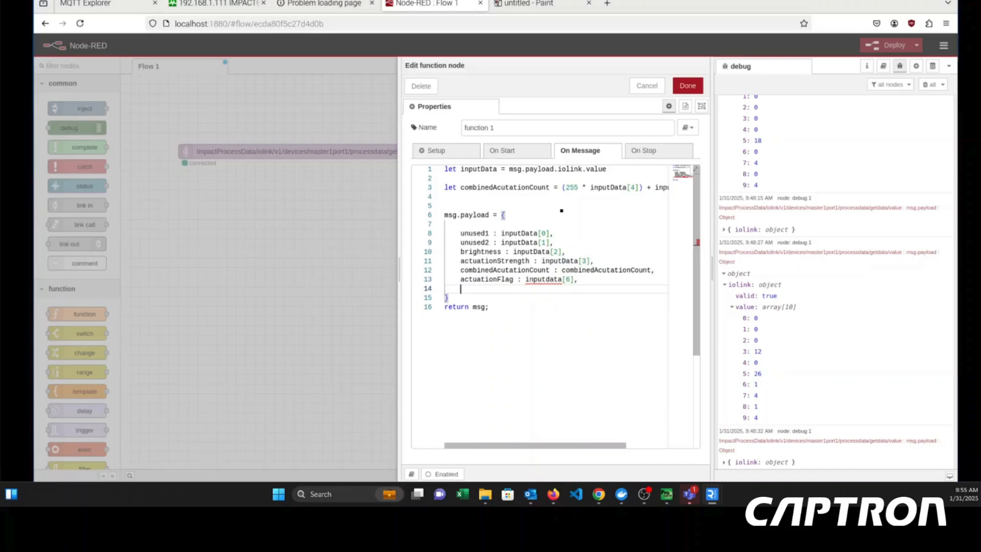
- Correct "inputdata" to "inputData" in the actuationFlag property's value
key(Up)
key(Down)
key(Down)
key(Down)
key(Up)
key(Up)
key(Up)
key(Right)
key(Right)
key(Right)
key(Right)
key(Right)
key(Right)
key(Right)
key(Right)
key(Right)
key(Right)
key(Right)
key(Right)
key(Right)
key(Right)
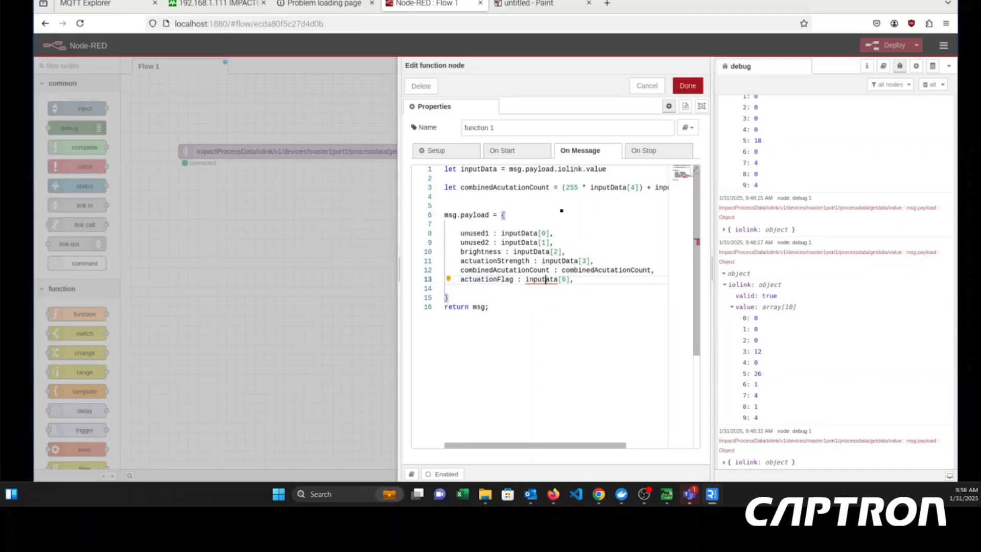
key(BackSpace)
text(D)
- Add the property "pin5 : inputData[7]," below actuationFlag in the msg.payload object
key(Right)
key(Right)
key(Right)
key(Right)
key(Right)
key(Right)
key(Right)
key(Return)
text(pi)
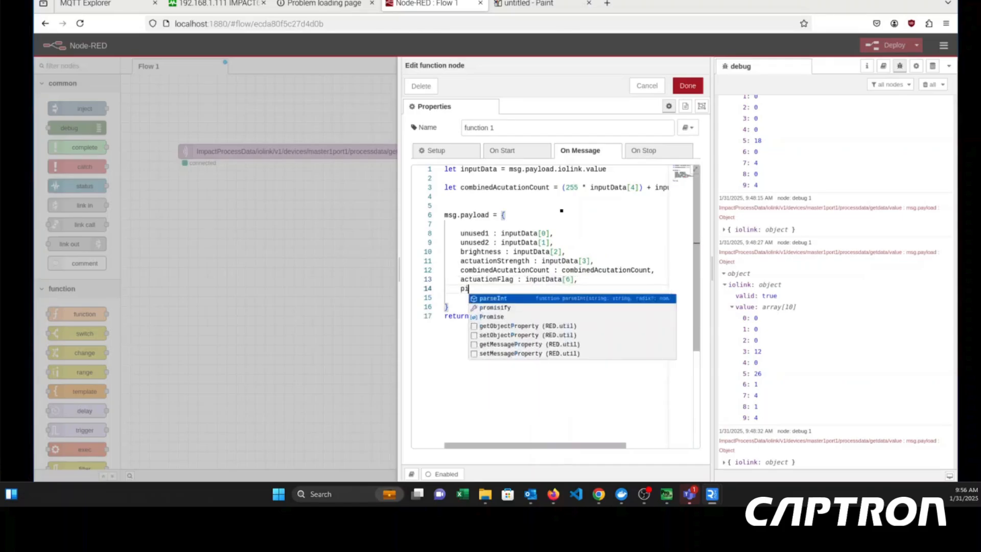
text(n5: )
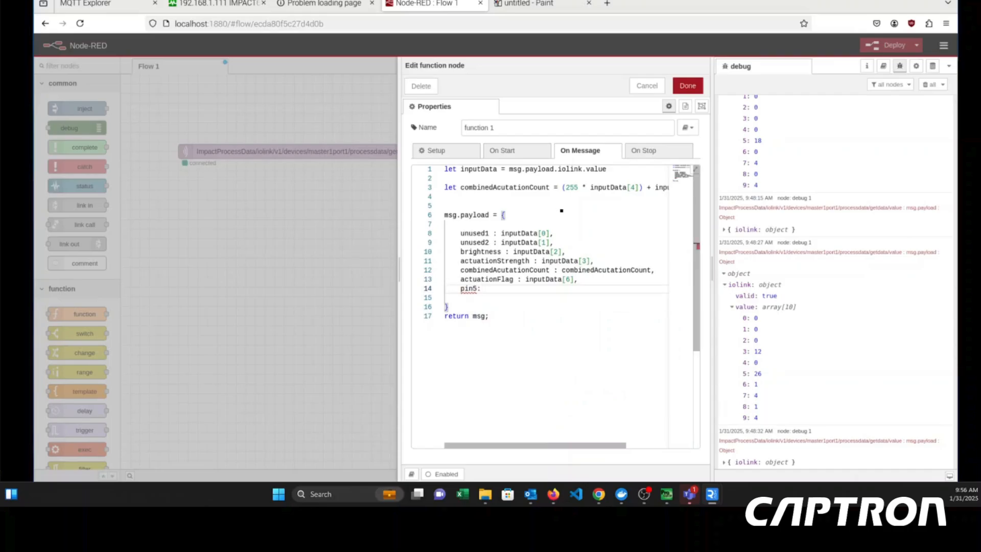
text( in)
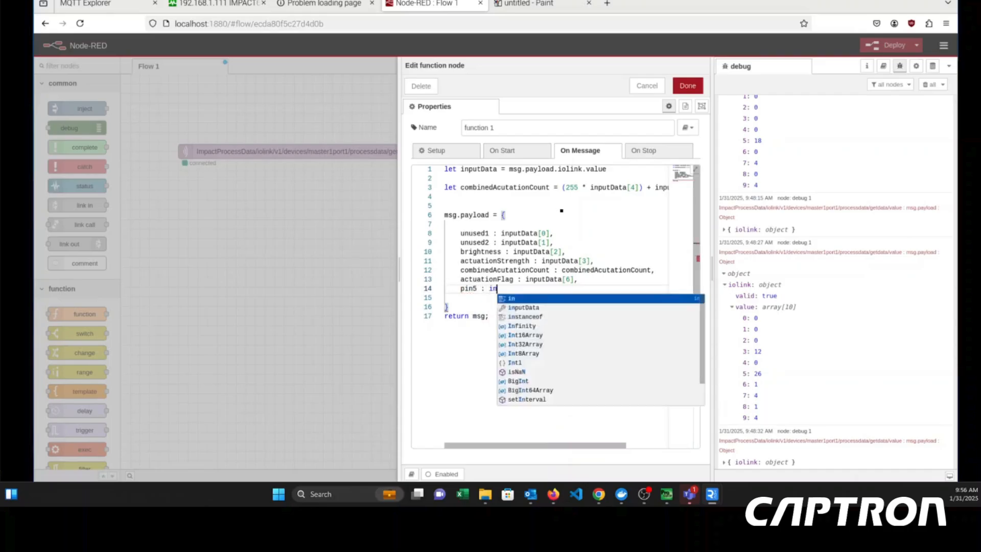
text(putData[7])
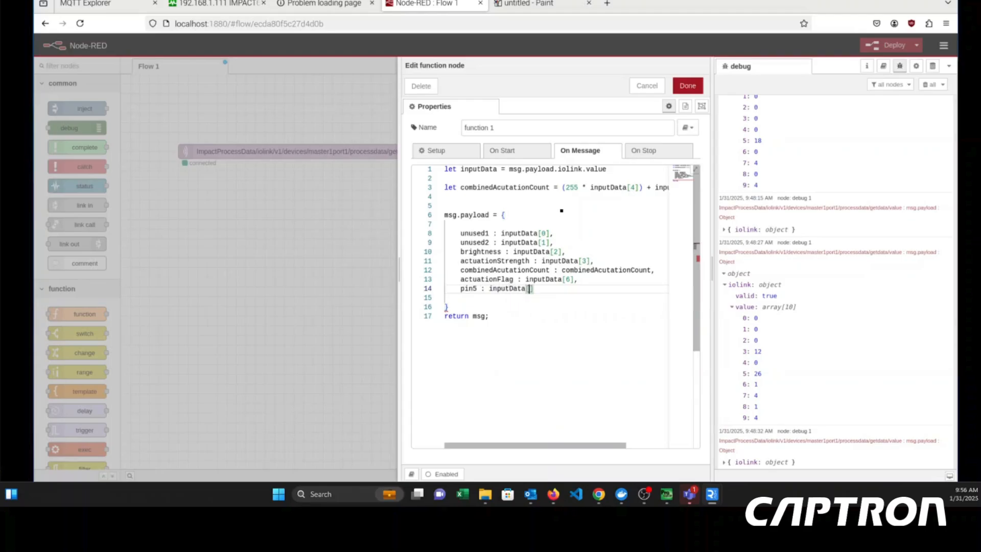
text(,)
key(Return)
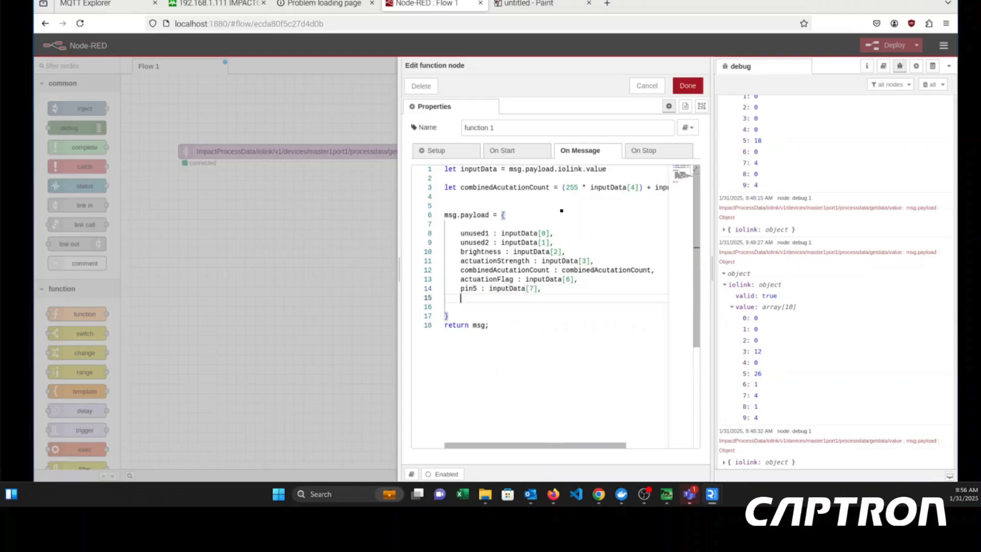
- Add the property "pin4 : inputData[8]," below pin5 and start a new line after it
text(pin4)
key(BackSpace)
text(: inputData[8],)
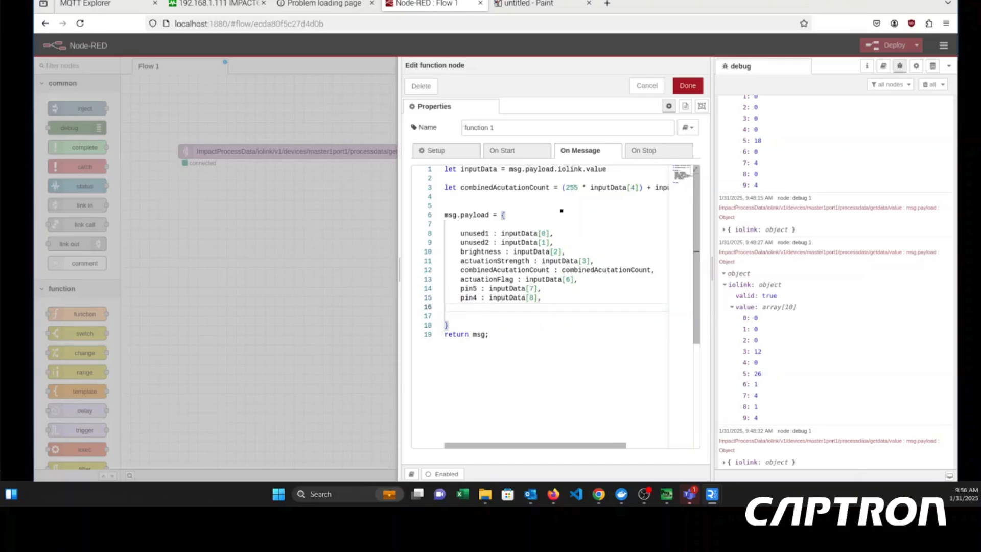
- Add the final property "pin2 : inputData[9]" below pin4 in the msg.payload object
key(Tab)
text(pin)
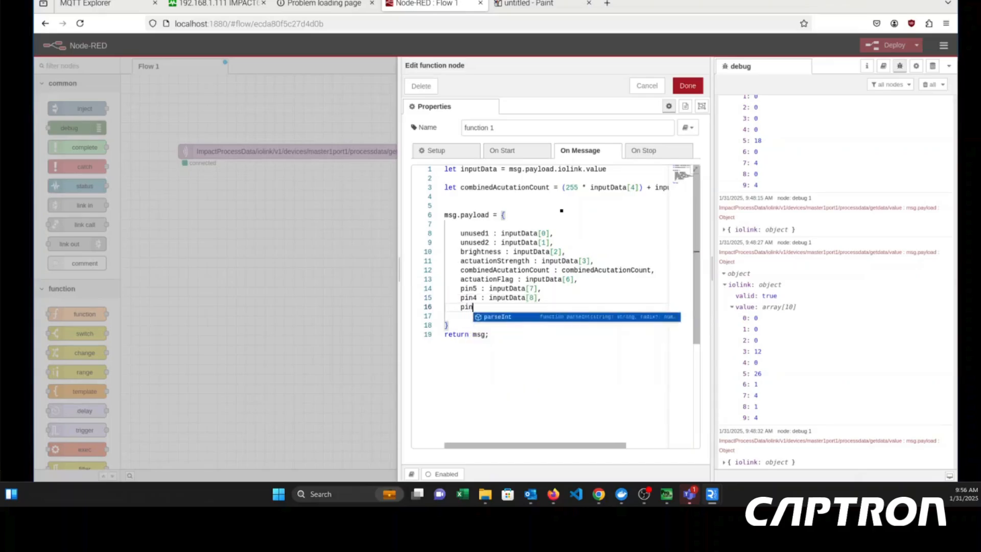
text(2 : input)
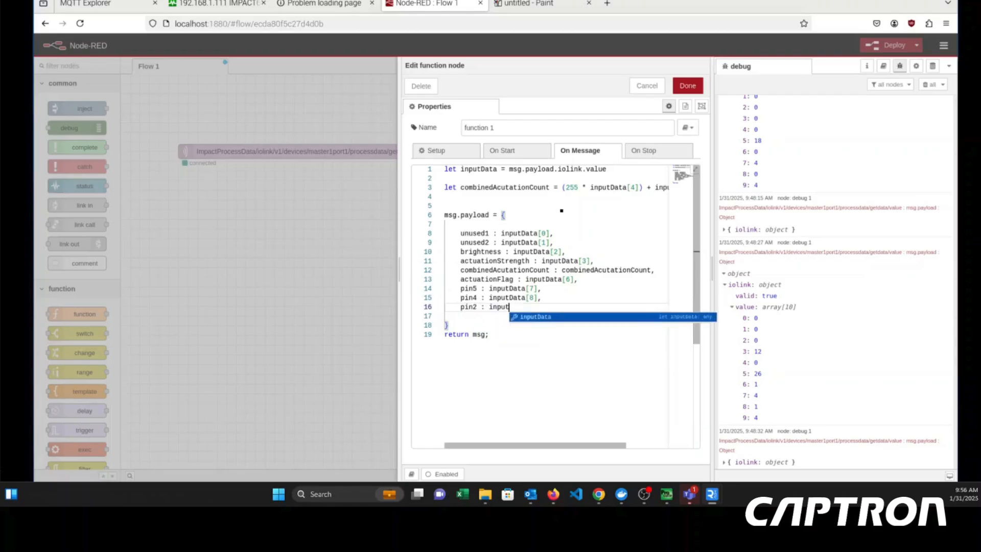
text(Data[9)
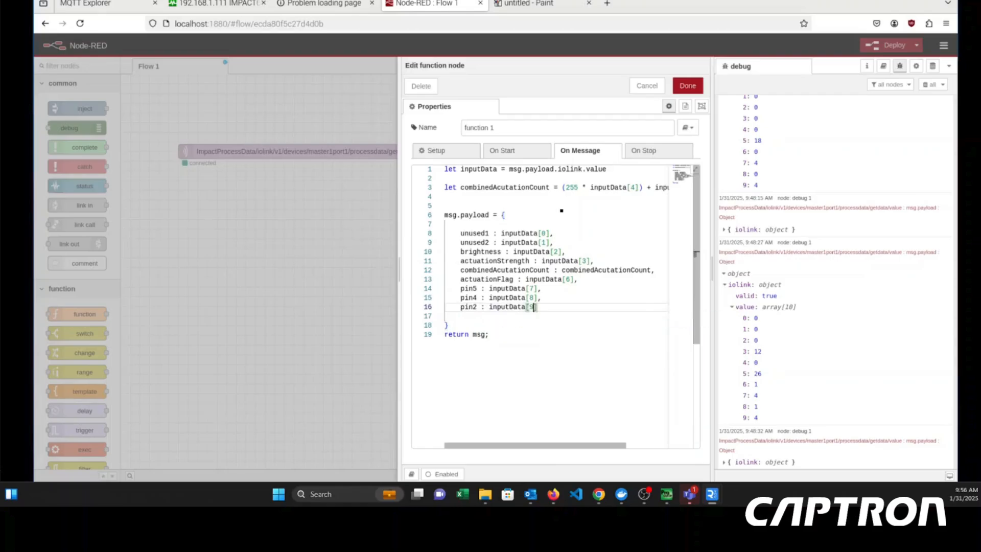
- Review the combined count, actuationFlag and pin properties of the msg.payload object line by line
key(Down)
key(Up)
key(Up)
key(Up)
key(Up)
key(Up)
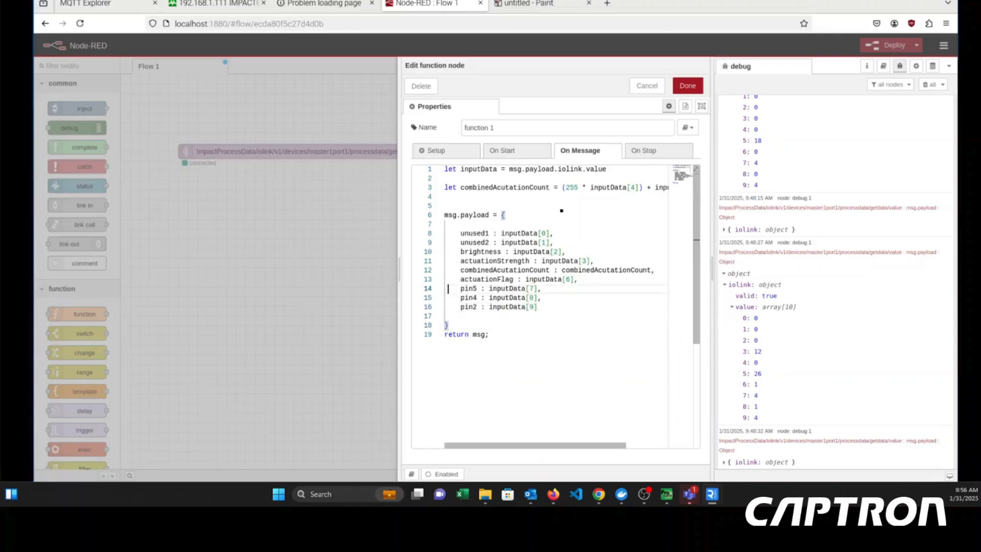
key(Up)
key(Up)
key(Down)
key(Down)
key(Up)
key(Down)
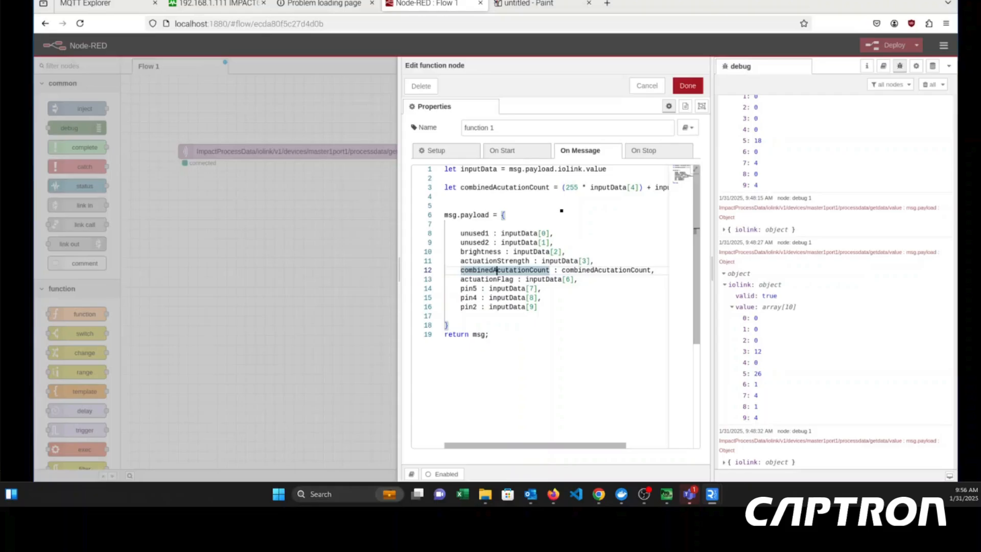
key(Right)
key(Right)
key(Right)
key(Right)
key(Right)
key(Right)
key(Right)
key(Right)
key(Right)
key(Right)
key(Right)
key(Right)
key(Right)
key(Right)
key(Right)
key(Right)
key(Right)
key(Right)
key(Right)
key(Left)
key(Left)
key(Left)
key(Left)
key(Left)
key(Left)
key(Left)
key(Left)
key(Left)
key(Left)
key(Left)
key(Left)
key(Left)
key(Left)
key(Left)
key(Left)
key(Left)
key(Left)
key(Left)
key(Left)
key(Down)
key(Left)
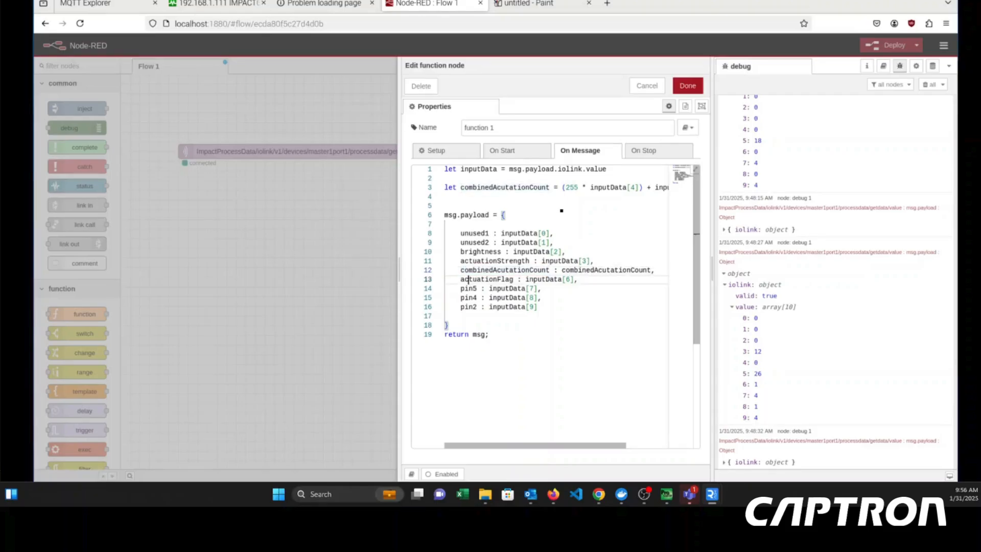
key(Down)
key(Down)
key(Down)
key(Left)
key(Left)
key(Down)
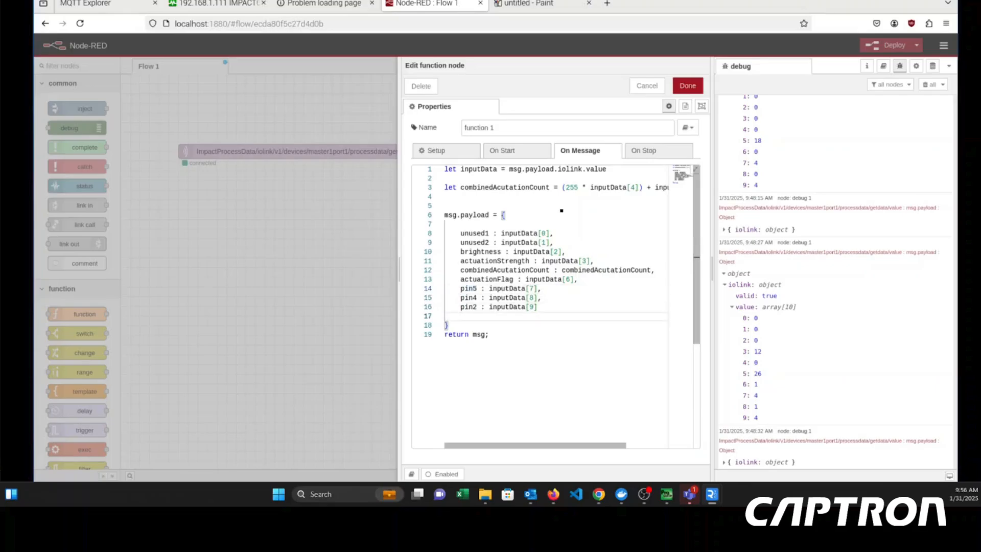
key(Up)
key(Up)
key(Up)
key(Up)
key(Up)
key(Down)
key(Down)
key(Down)
key(Down)
key(Down)
key(Up)
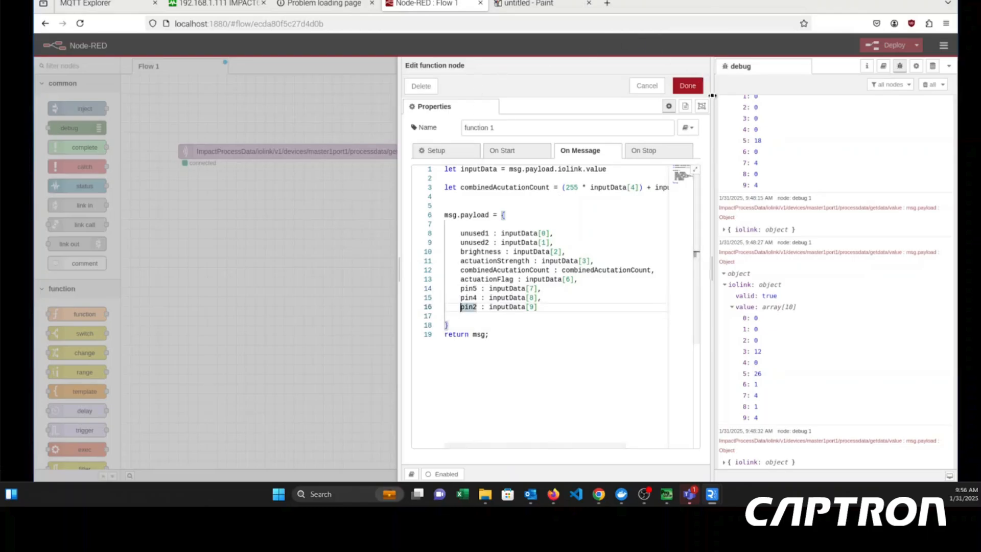
- Save the function node's code and deactivate the debug 1 node
click(693, 87)
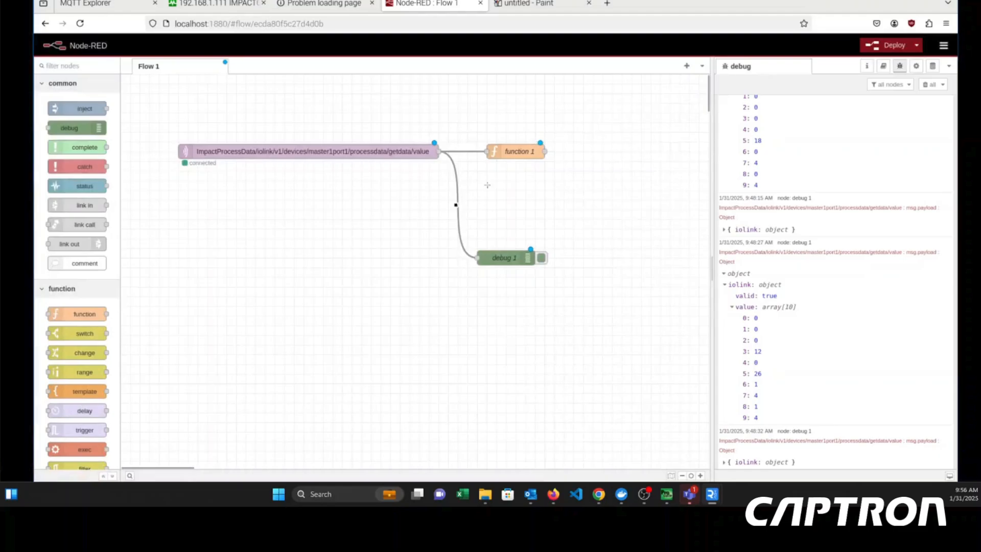
click(541, 258)
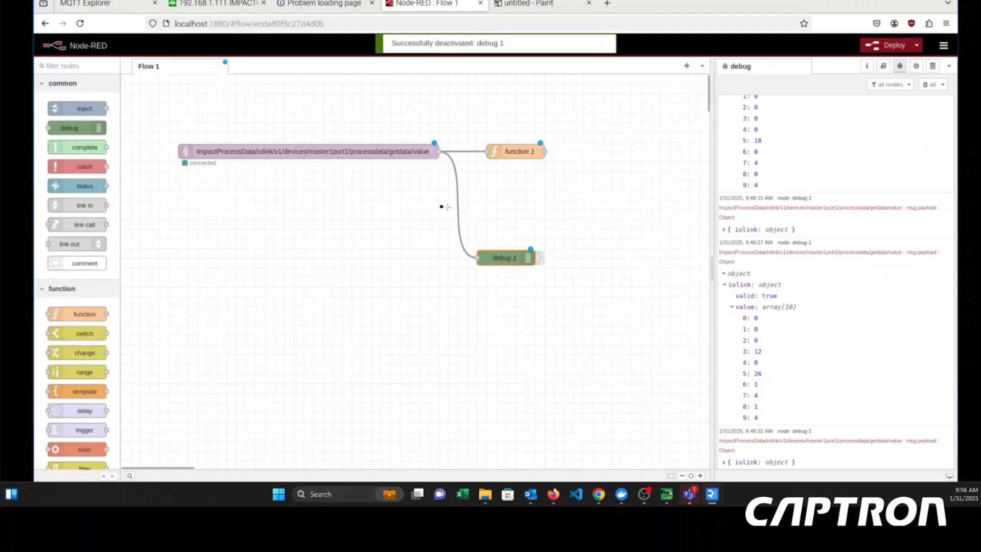
- Add a second debug node wired to the output of function 1 and deploy the flow
drag(71, 128, 620, 210)
drag(546, 152, 591, 209)
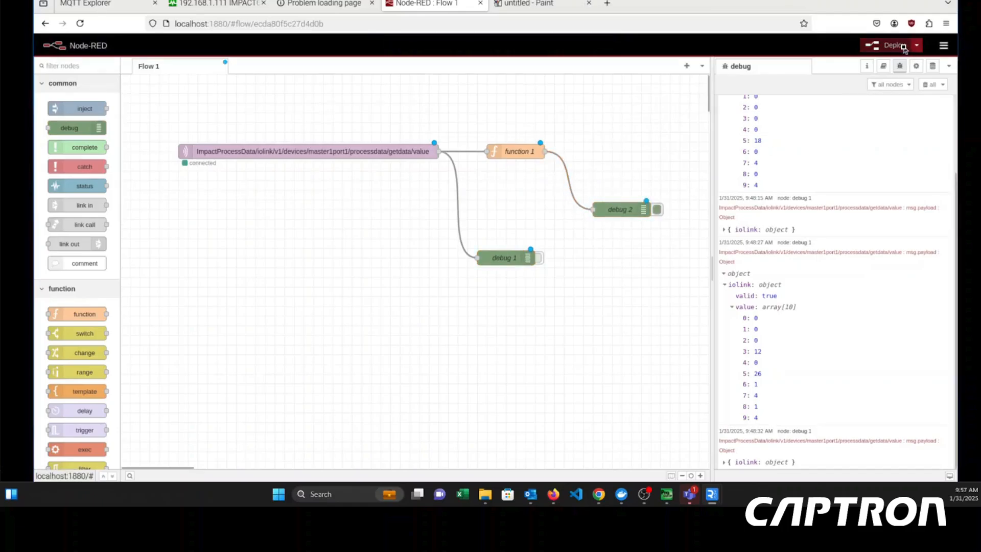
click(886, 45)
click(600, 84)
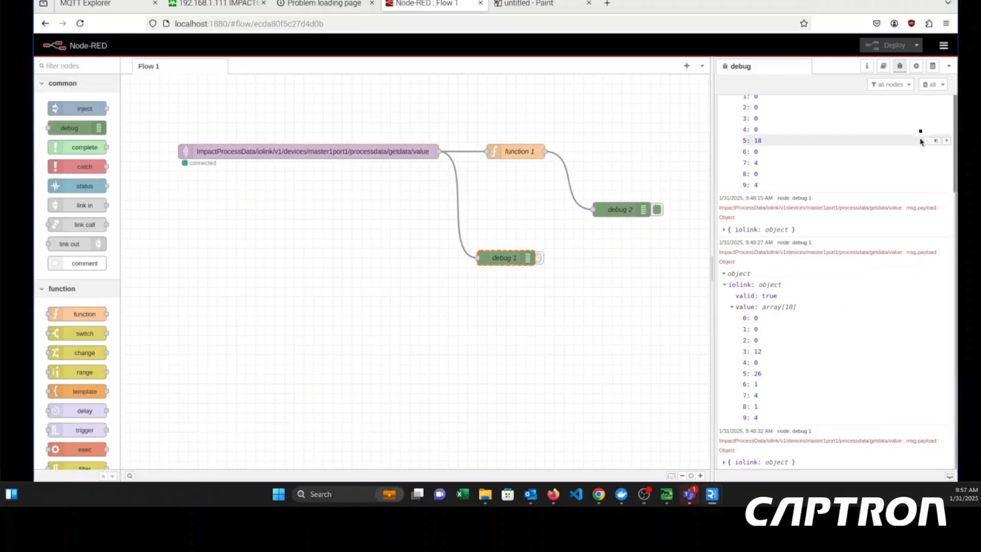
- Clear all old debug messages and expand the payload object of the new debug 2 message
click(924, 85)
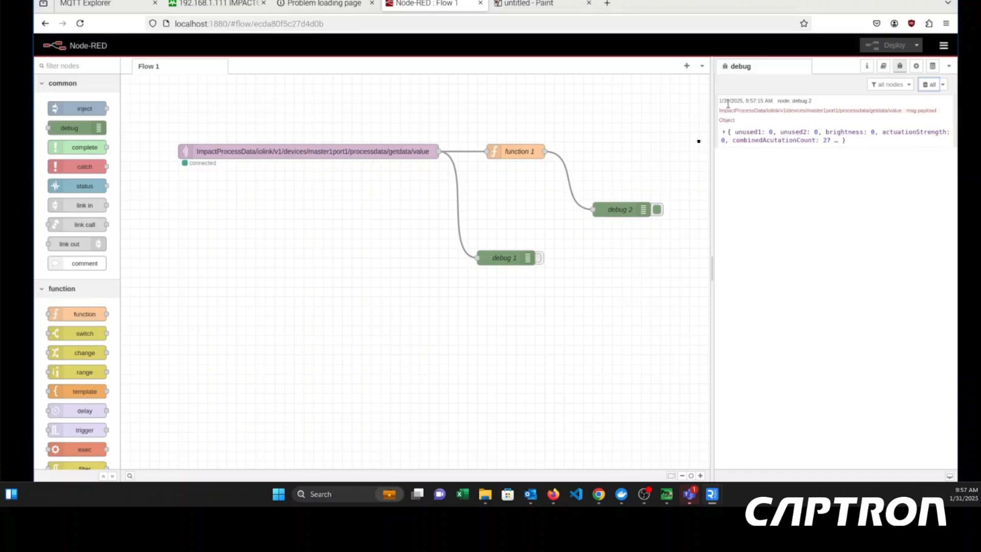
click(721, 132)
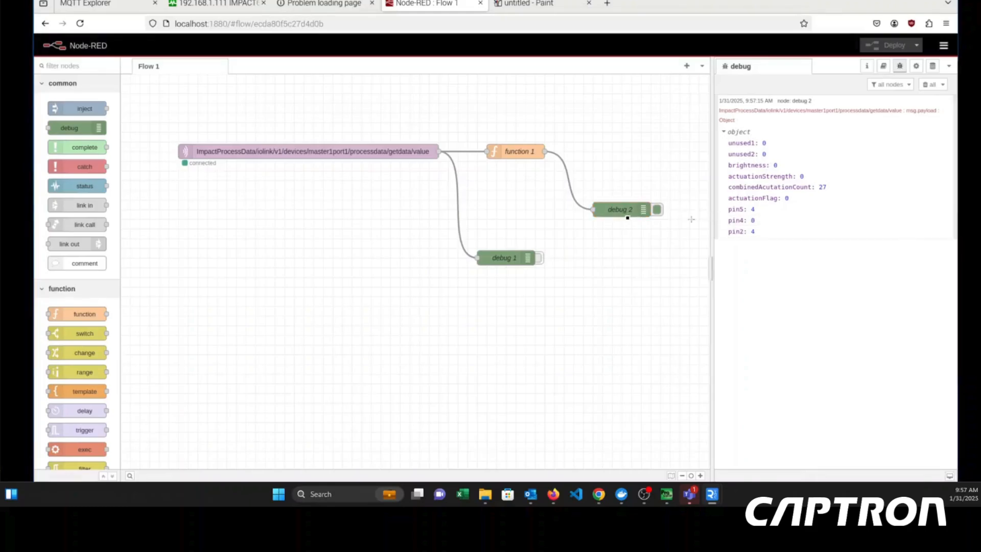
- Move the debug 2 node down level with debug 1 and slightly narrow the debug sidebar
drag(621, 209, 621, 258)
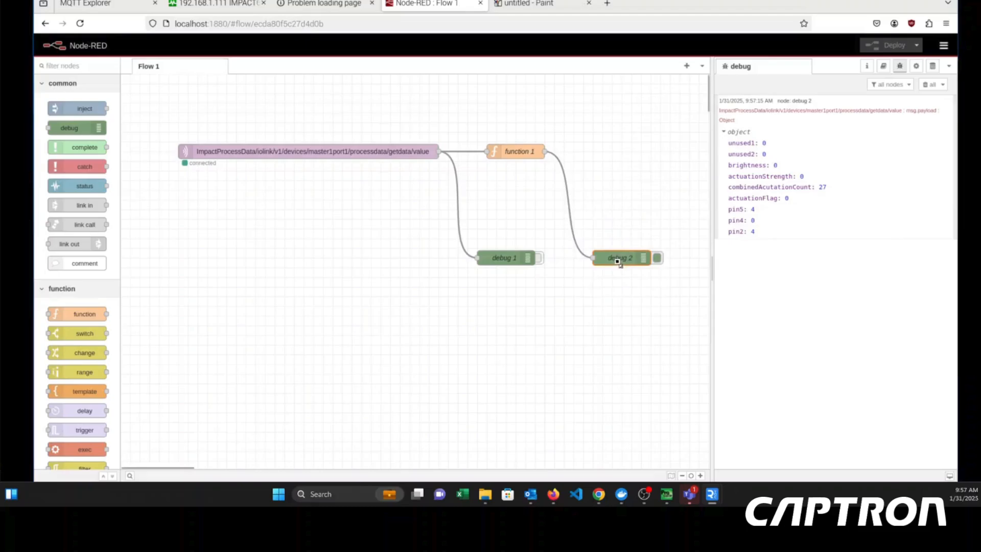
click(588, 176)
drag(712, 268, 715, 265)
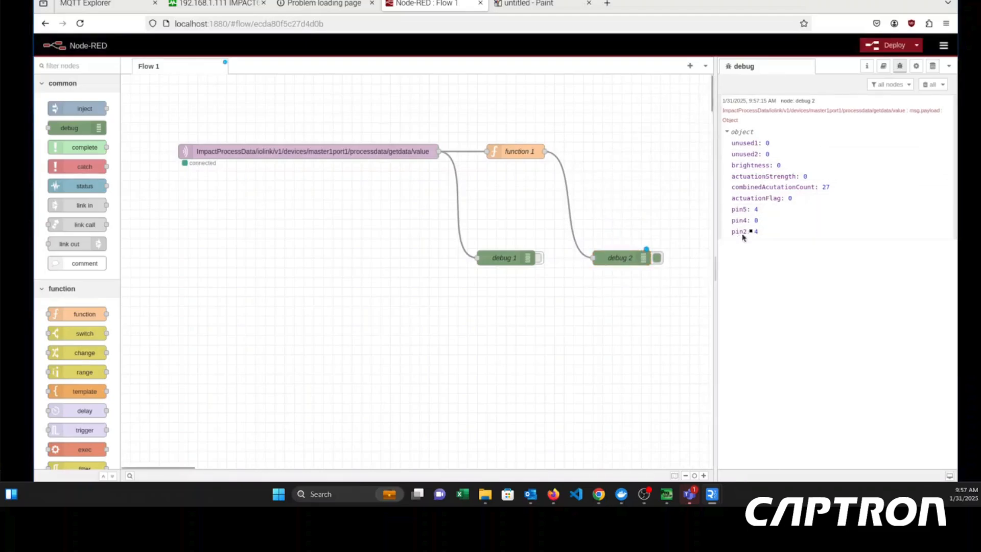
drag(742, 236, 752, 235)
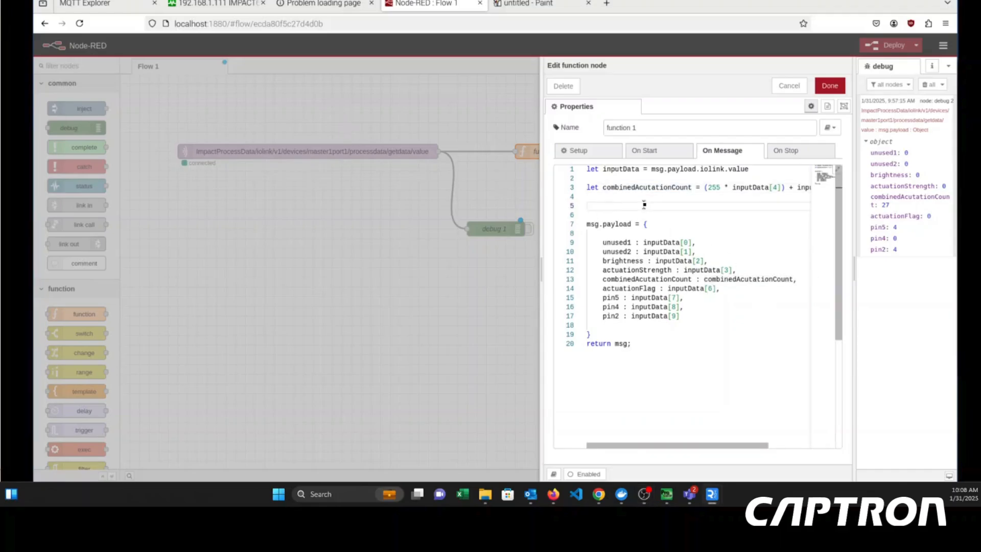
- Declare a variable above msg.payload in function 1 with "let currentData = new Data();"
text(et)
text(wms)
key(BackSpace)
key(BackSpace)
text(urrentData = new Data())
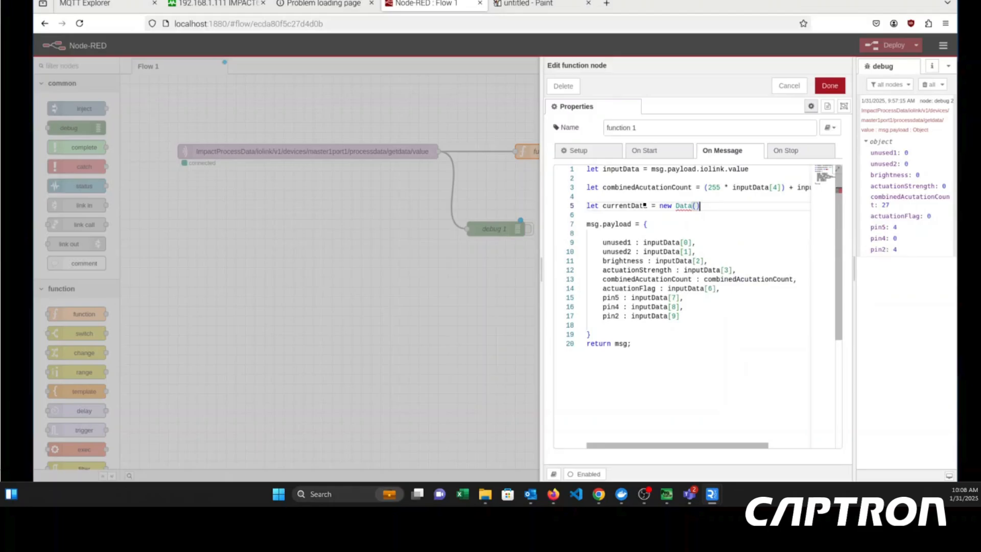
text(;)
- Add the property "data : currentData.toISOString()," above unused1 in the msg.payload object
click(746, 231)
key(Return)
key(Return)
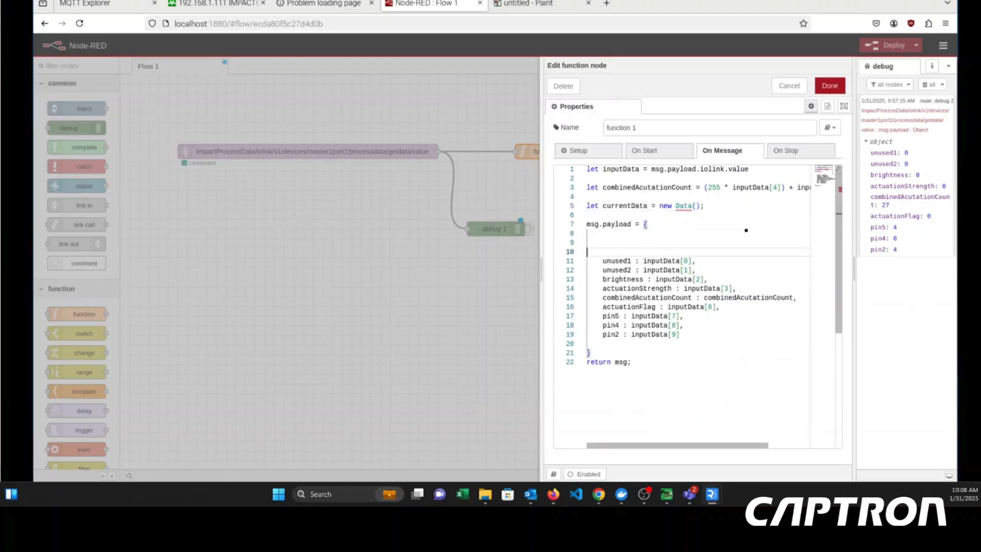
key(BackSpace)
text(data )
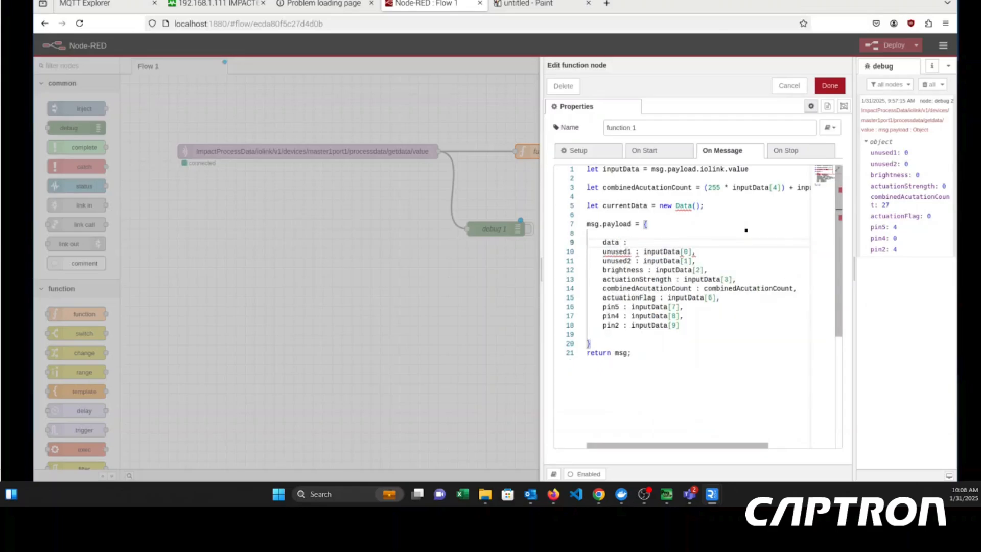
text(: current )
text(ata)
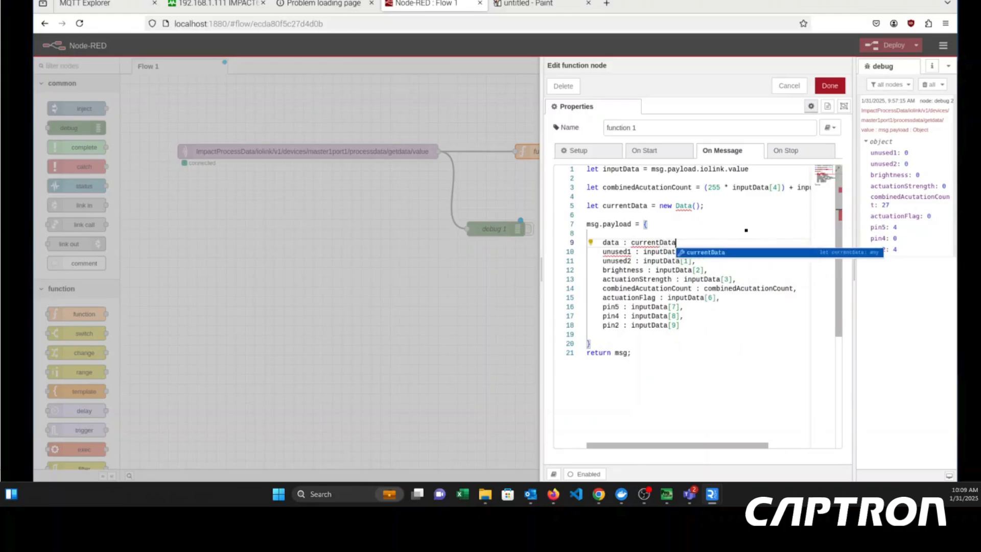
text(,toISO)
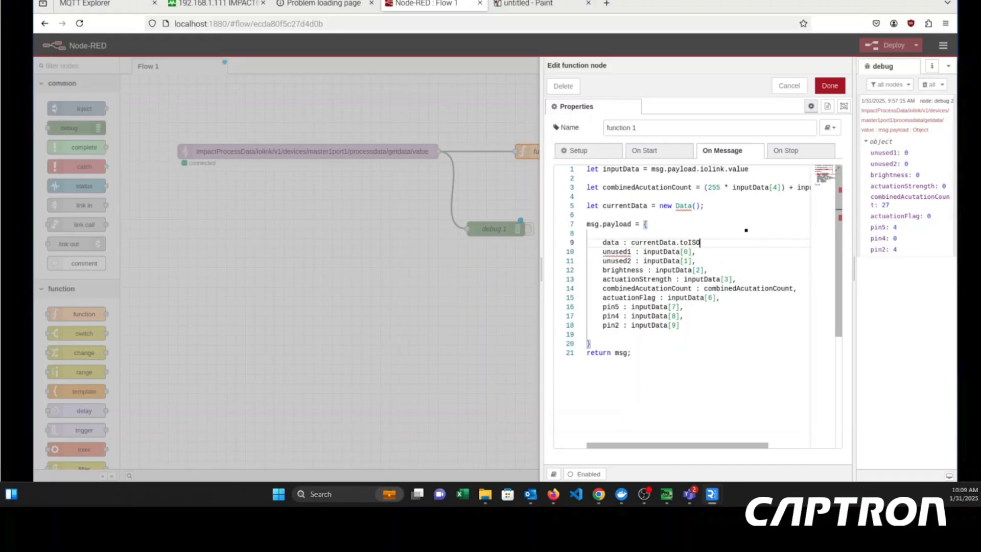
text(String()
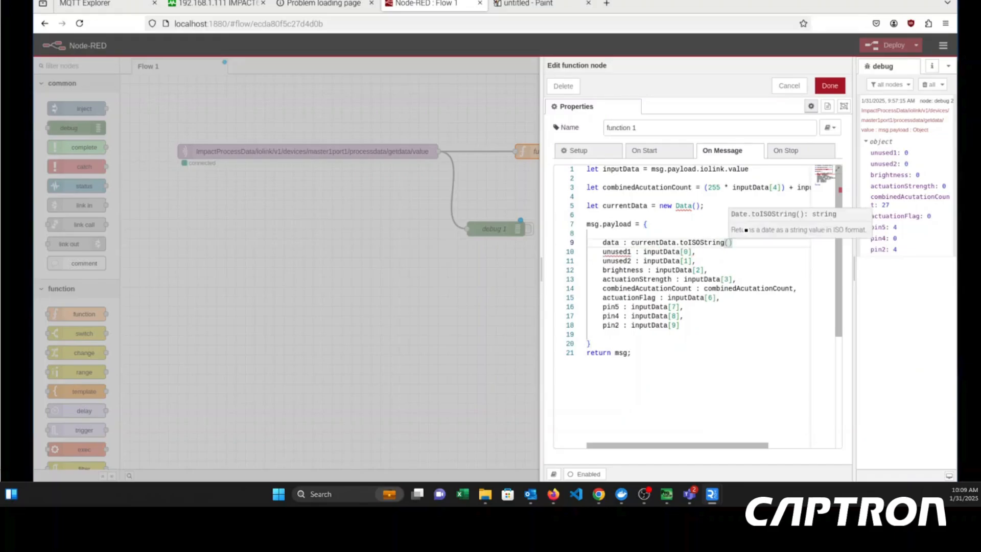
text())
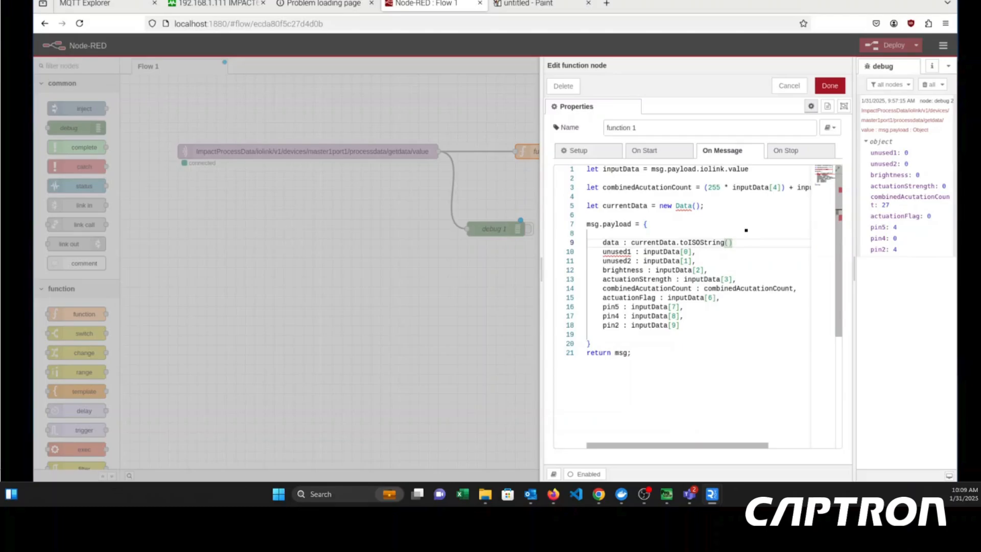
text(,)
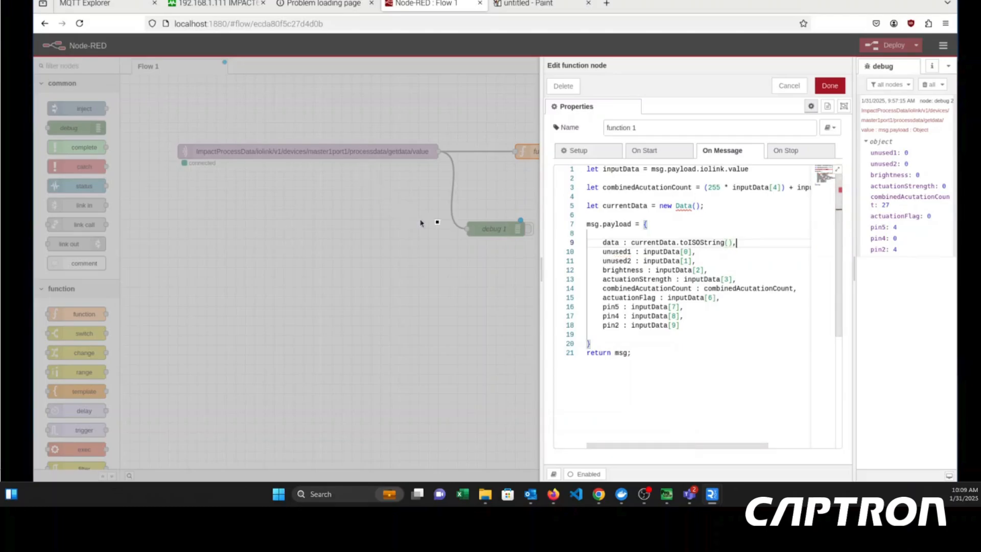
- Change the constructor in the currentData declaration from "Data()" to "Date()"
click(693, 206)
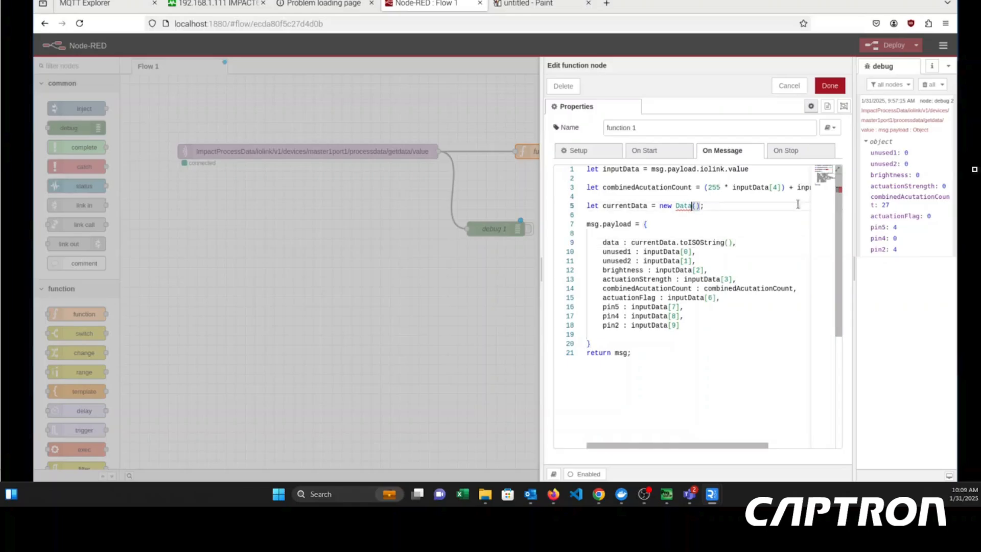
text(e)
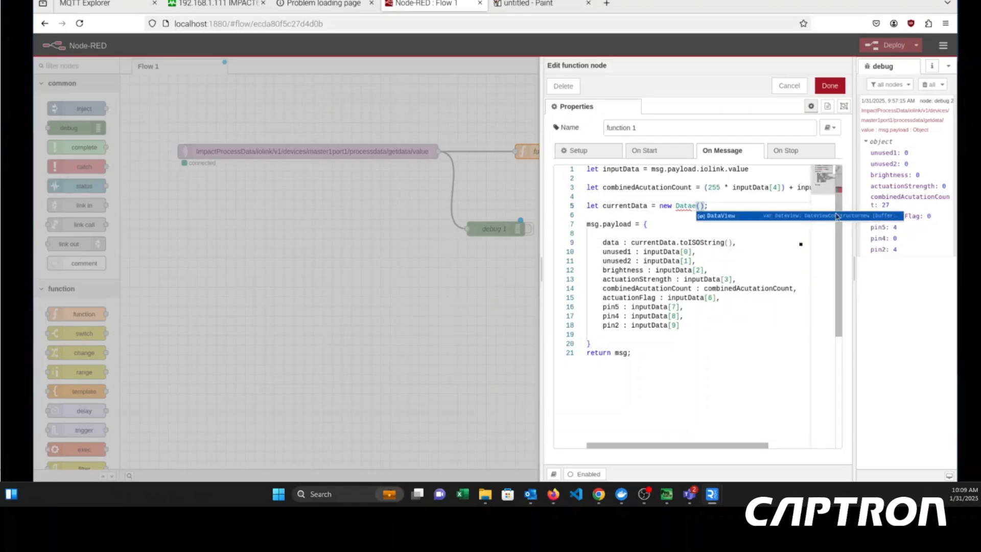
key(BackSpace)
key(BackSpace)
text(e)
click(667, 223)
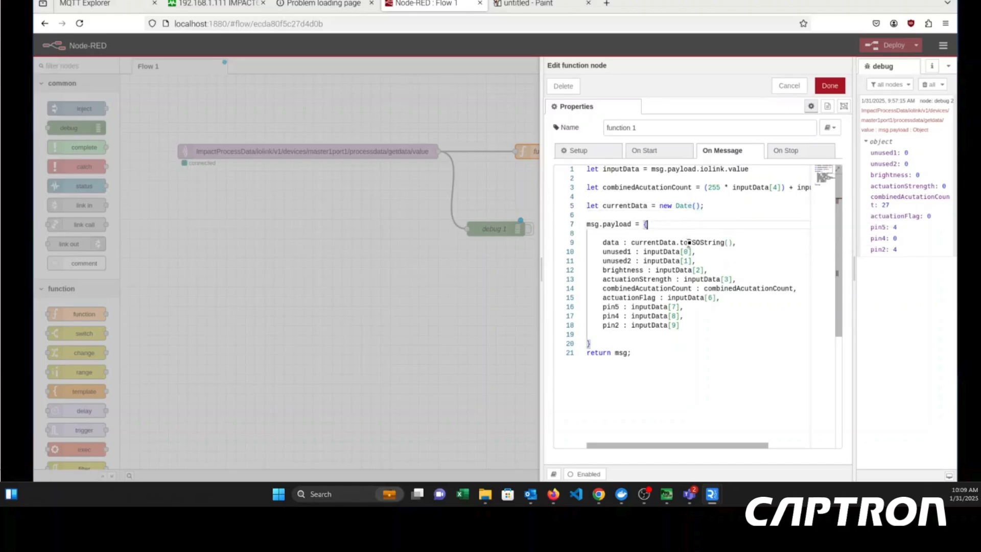
- Rename the variable to currentDate in both its declaration and the toISOString() call of function 1, and save the node
click(679, 243)
key(BackSpace)
text(e)
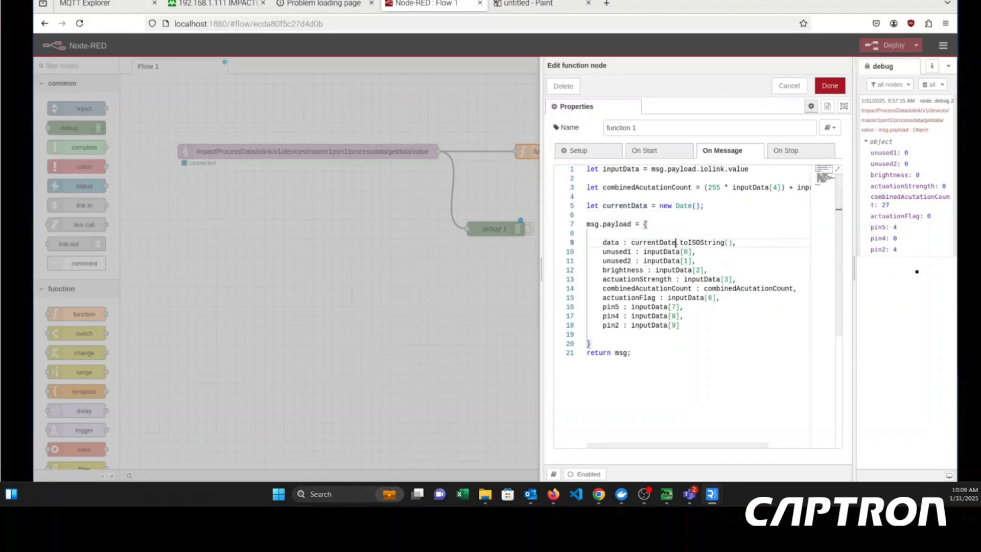
double_click(625, 206)
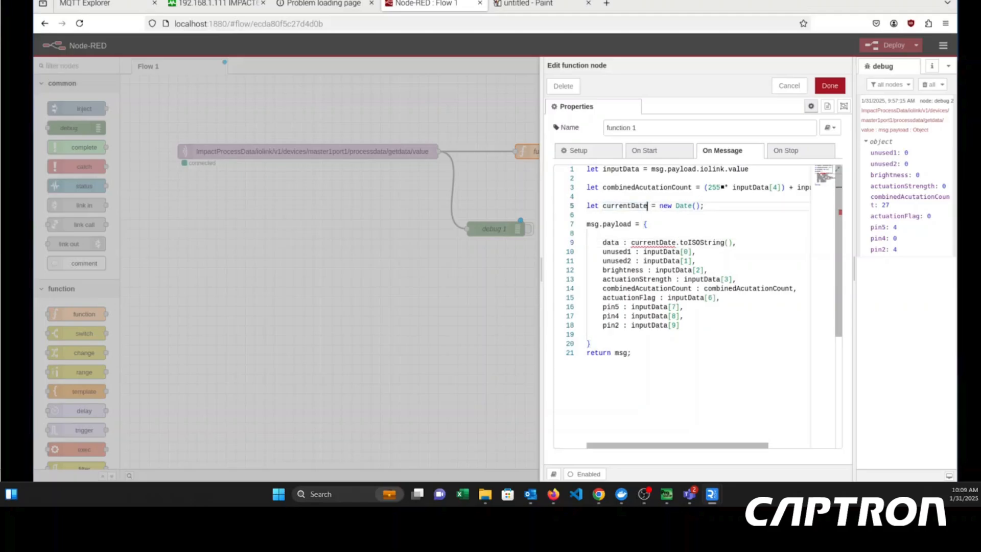
text(currentDate)
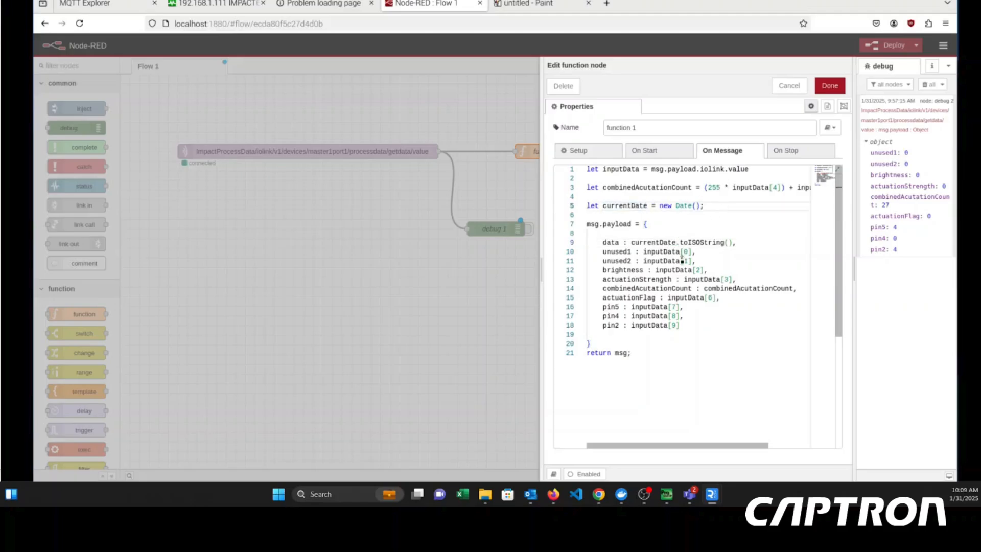
click(820, 87)
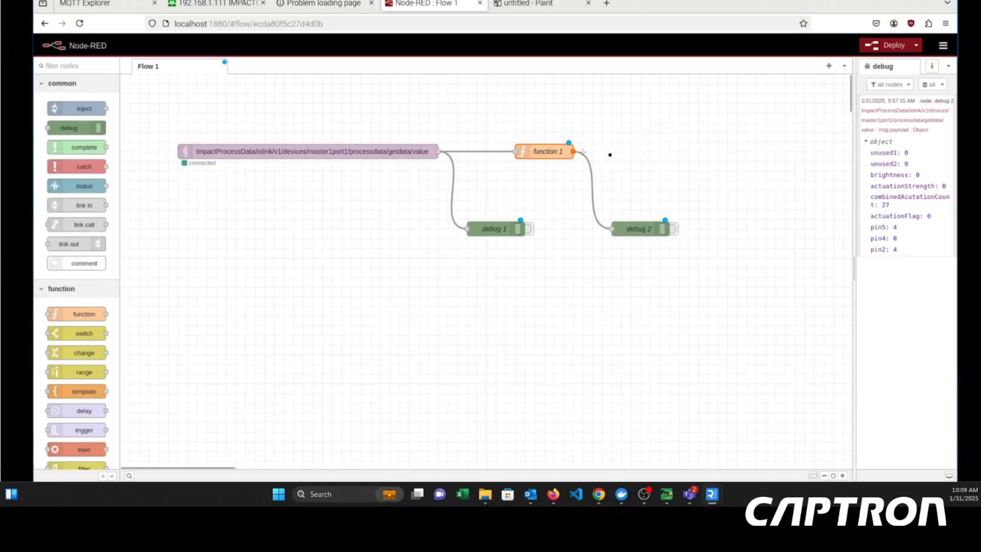
- Add a second function node beside function 1 and wire function 1's output to its input
drag(609, 154, 649, 151)
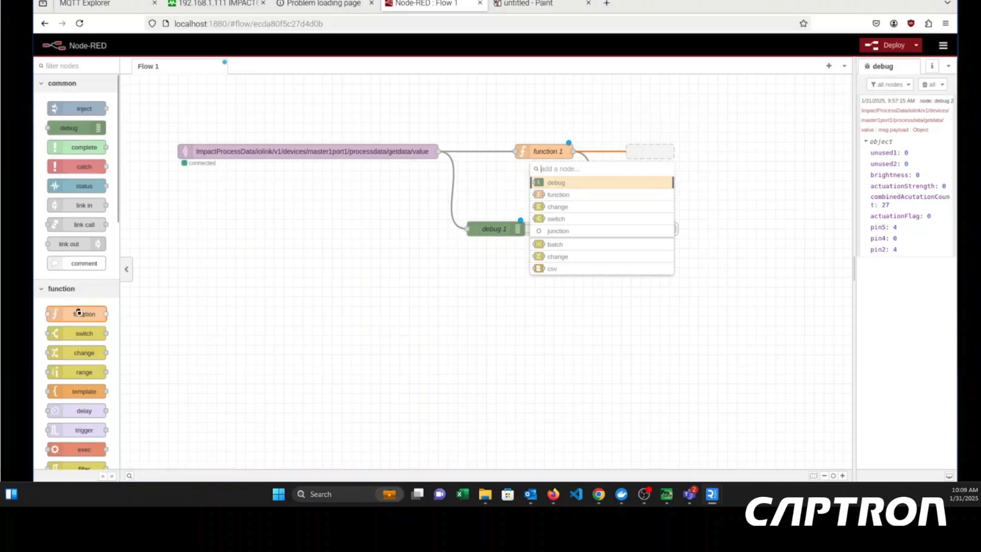
drag(81, 313, 673, 145)
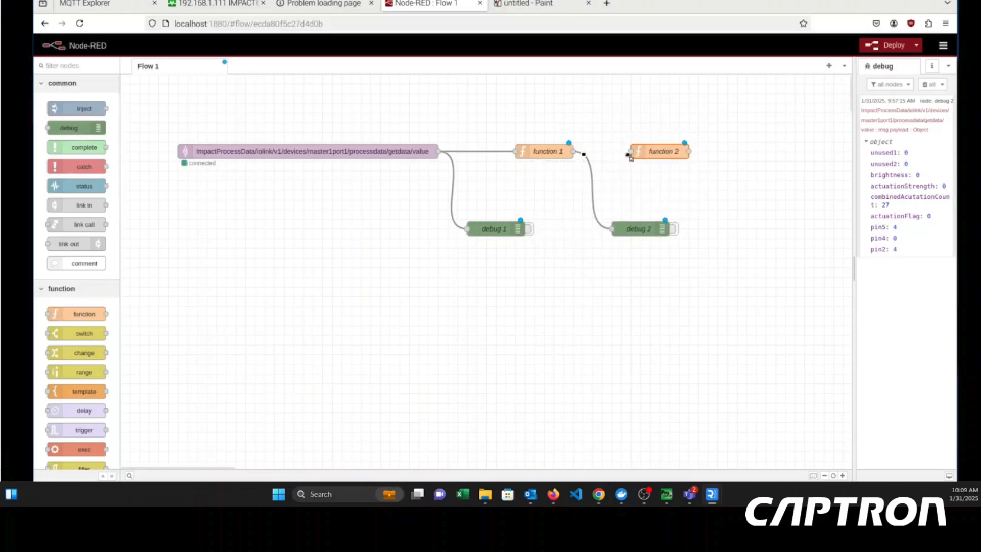
drag(573, 151, 632, 152)
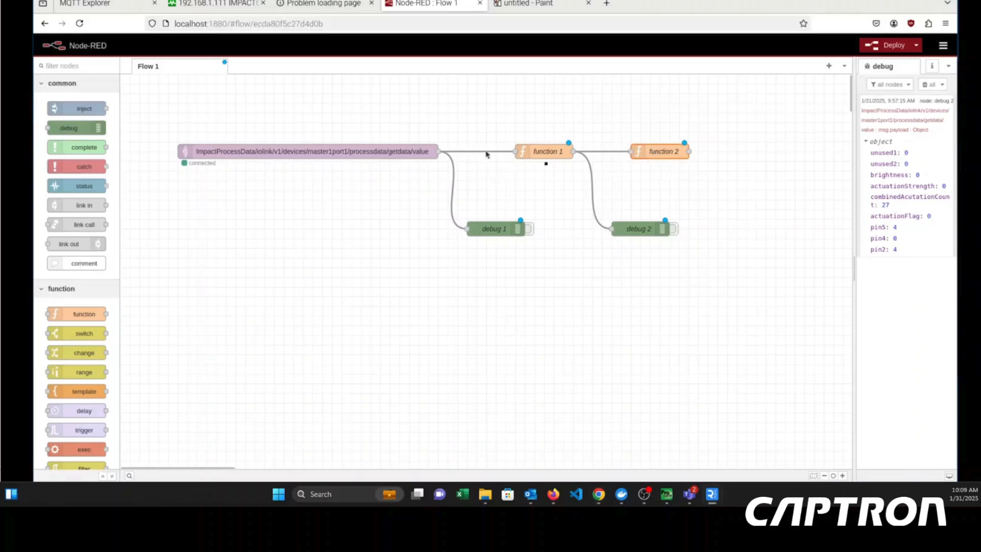
- Open function 2 and declare a variable called name that holds the person's first name as a string
double_click(661, 151)
text(let n)
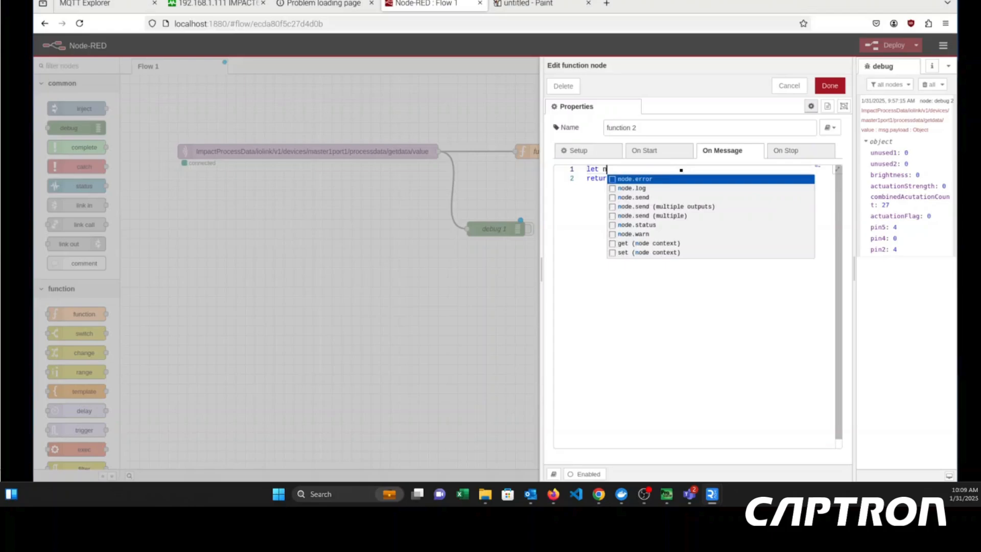
text(ame )
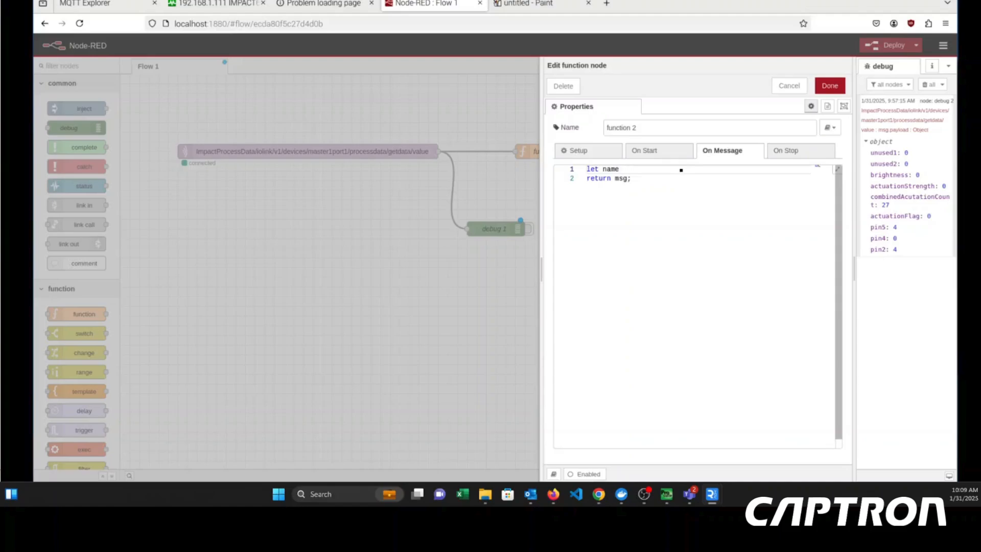
text(= Touch)
key(BackSpace)
key(BackSpace)
key(BackSpace)
key(BackSpace)
key(BackSpace)
text("Tyler)
key(Return)
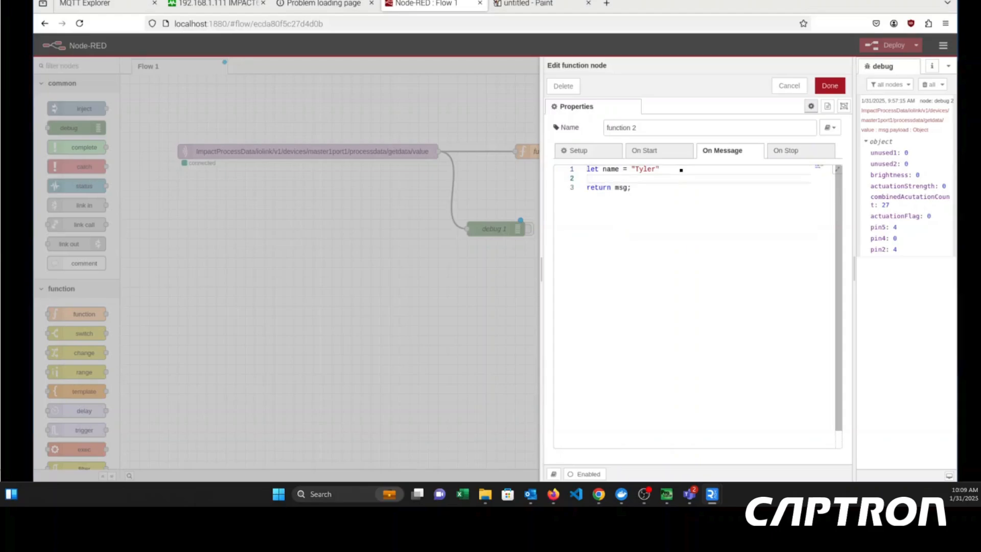
key(Return)
text(let data)
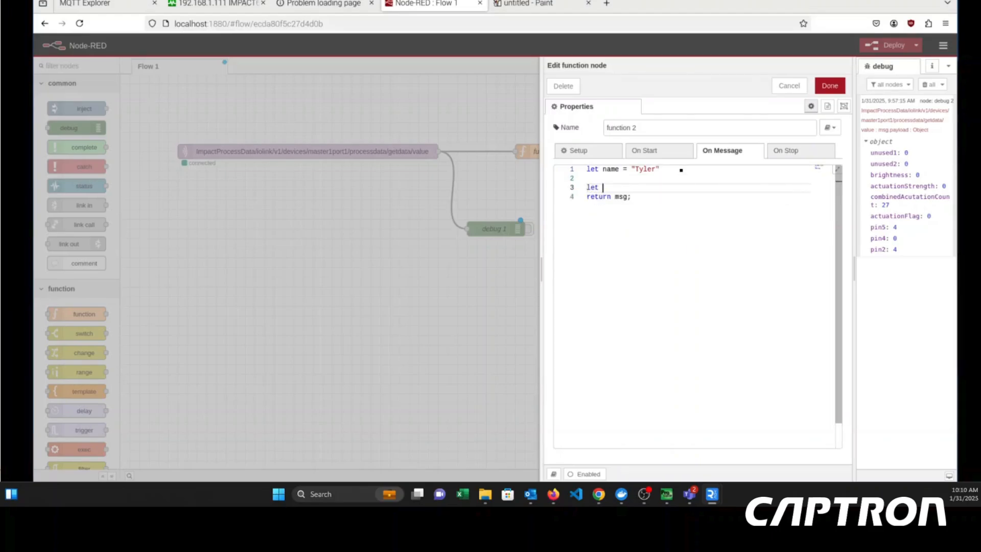
key(BackSpace)
key(BackSpace)
key(BackSpace)
key(BackSpace)
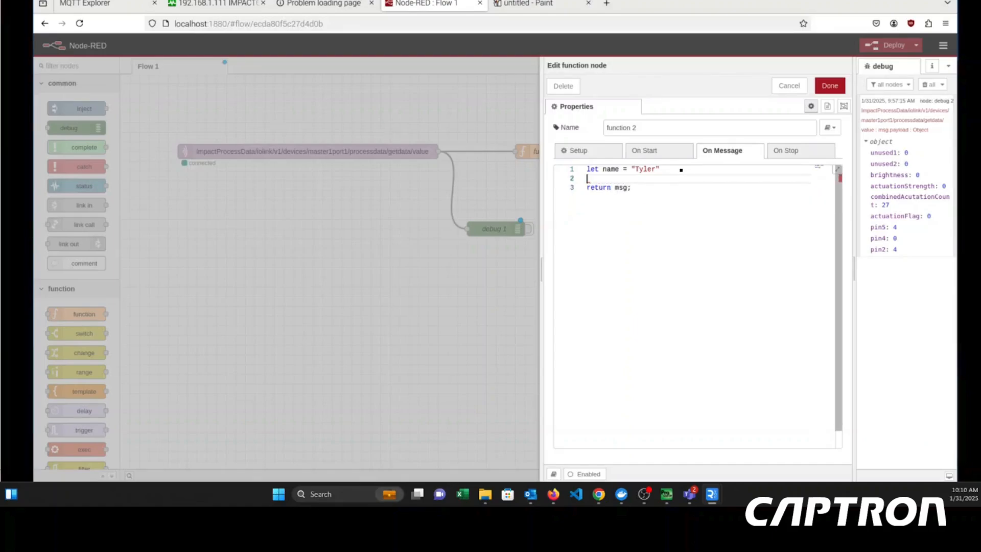
- Declare a variable below name in function 2 with "let data = msg.payload.date"
text(let data = msg.)
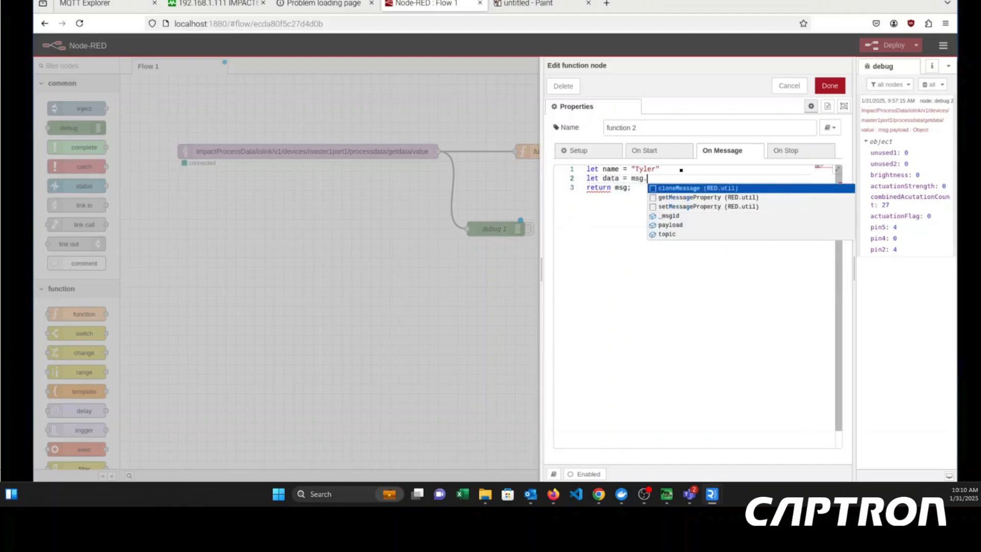
text(payload.dat)
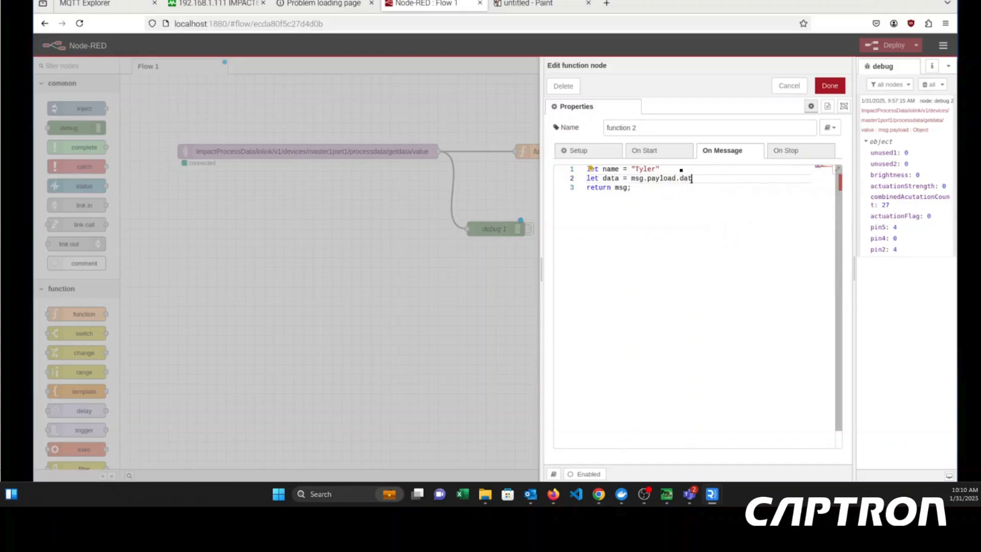
text(e)
key(Return)
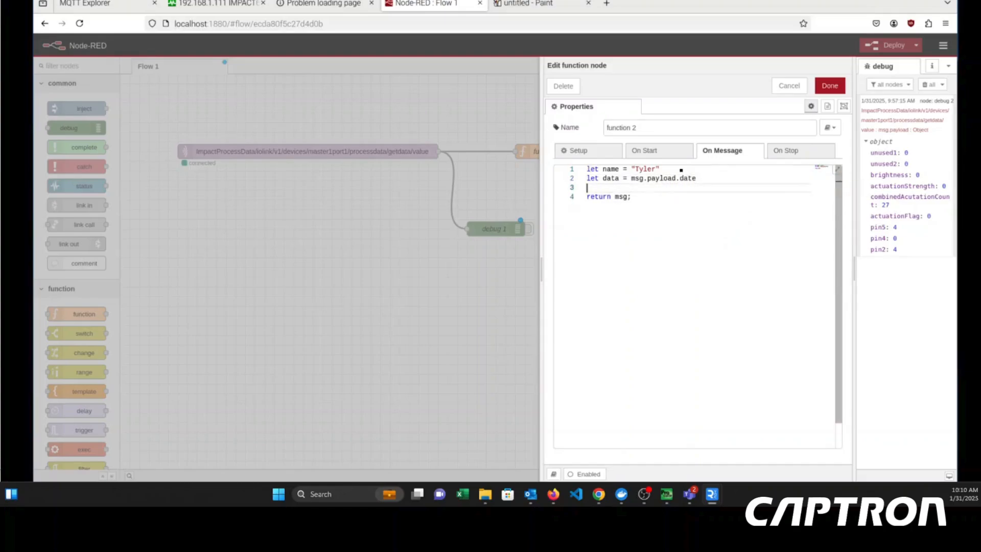
- Begin a third declaration in function 2 with "let acuationCount = msg.payload." and save the incomplete node
text(let acuationCount = ,)
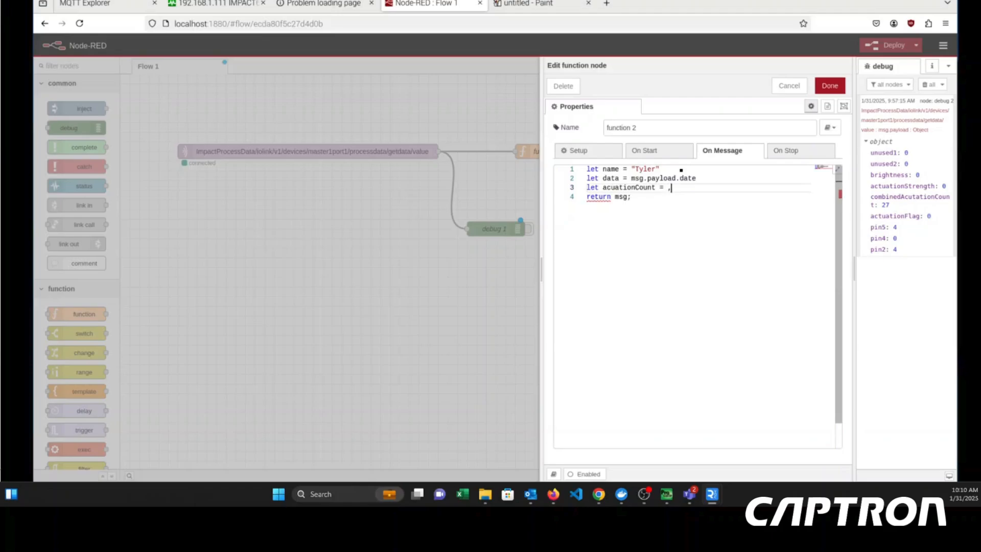
key(BackSpace)
text(msg.)
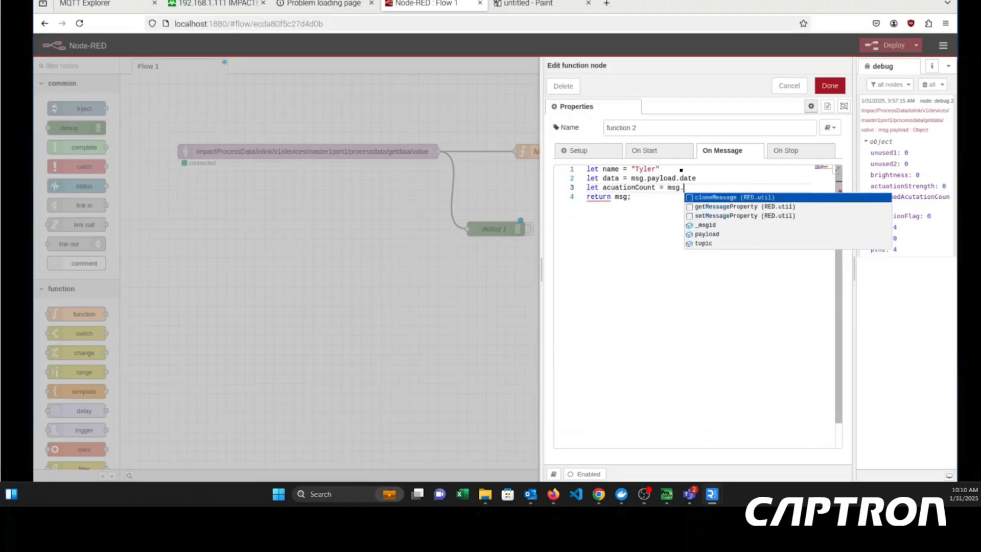
text(payload.com)
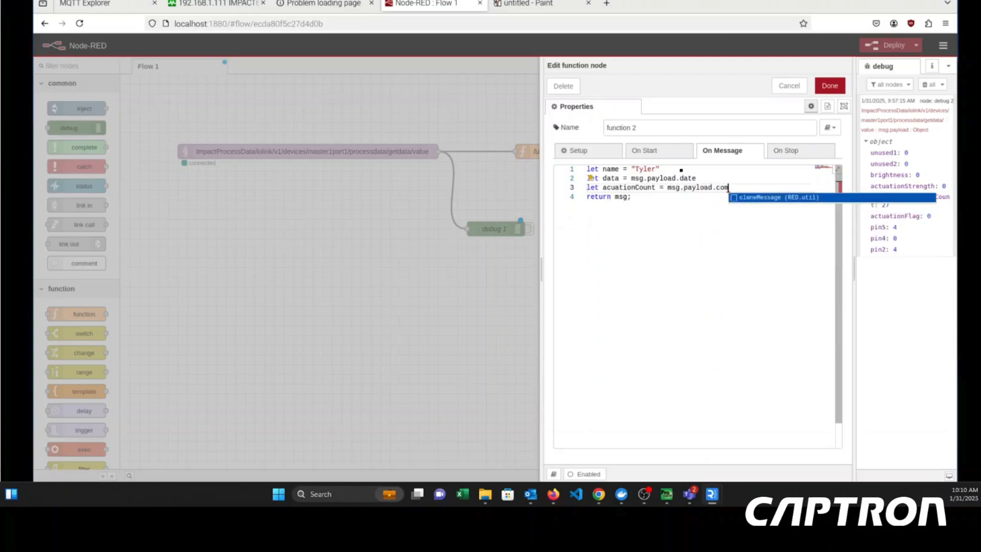
key(BackSpace)
key(BackSpace)
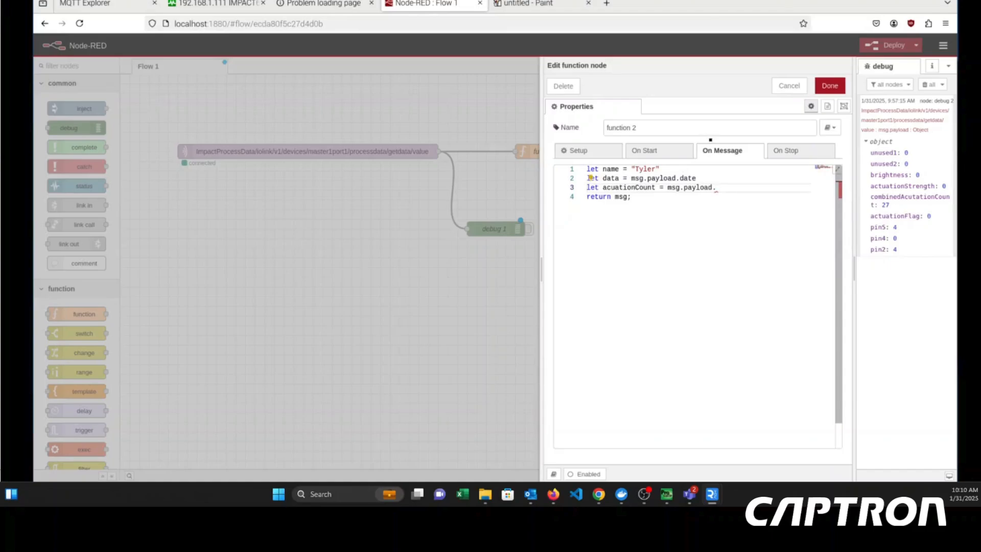
click(830, 85)
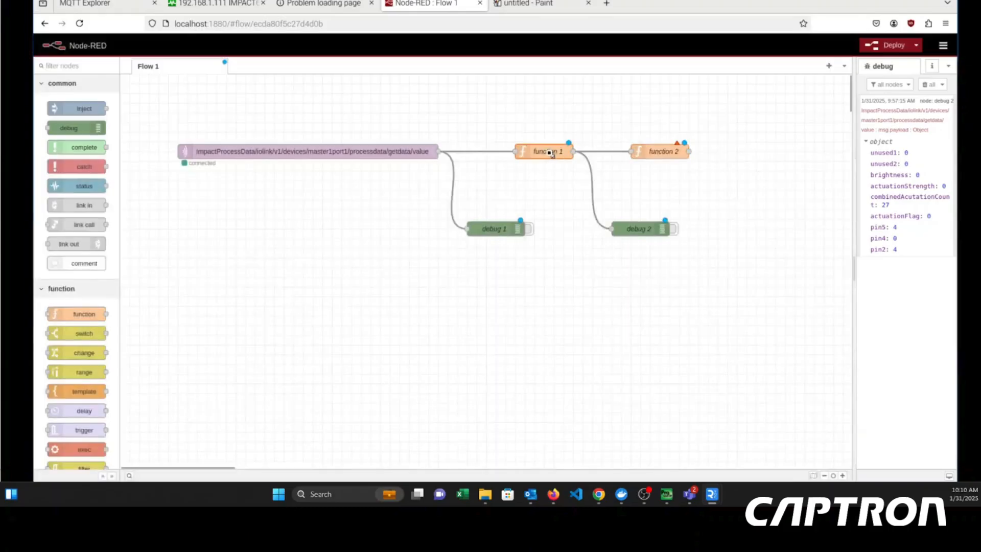
- Copy the combinedAcutationCount property name from the msg.payload object in function 1 and close the node
double_click(549, 152)
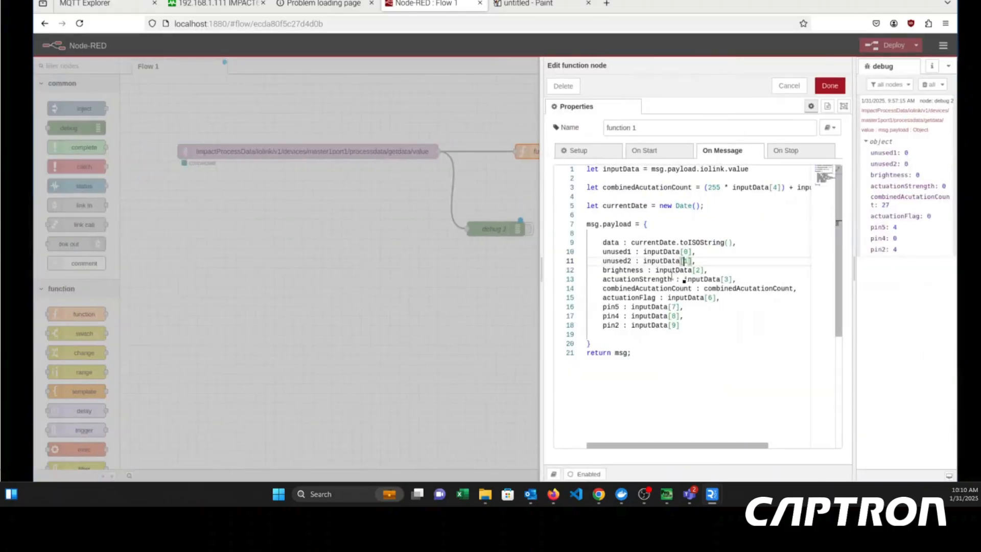
drag(692, 289, 599, 289)
key(ctrl+c)
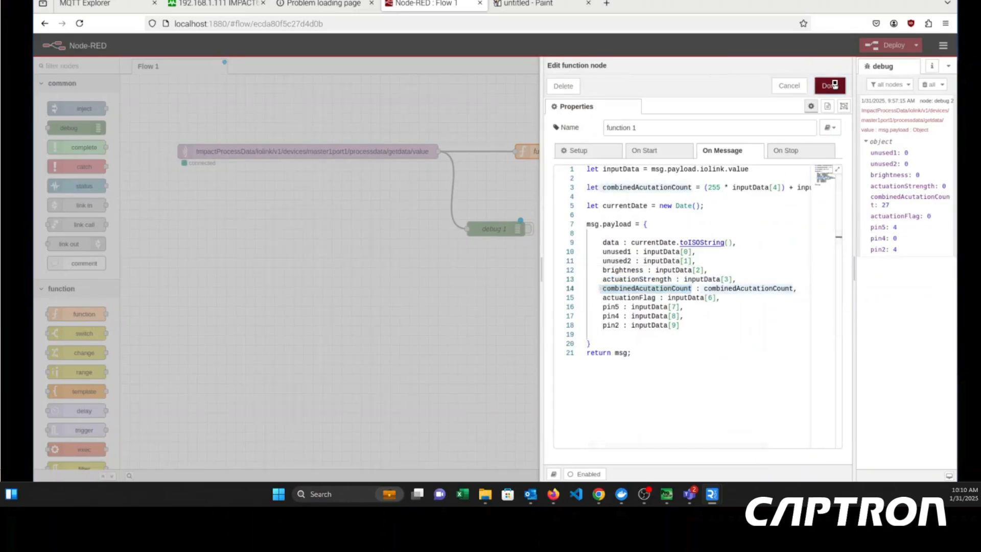
click(830, 85)
- Complete the acuationCount declaration in function 2 so that it reads msg.payload.combinedAcutationCount without a space
click(671, 152)
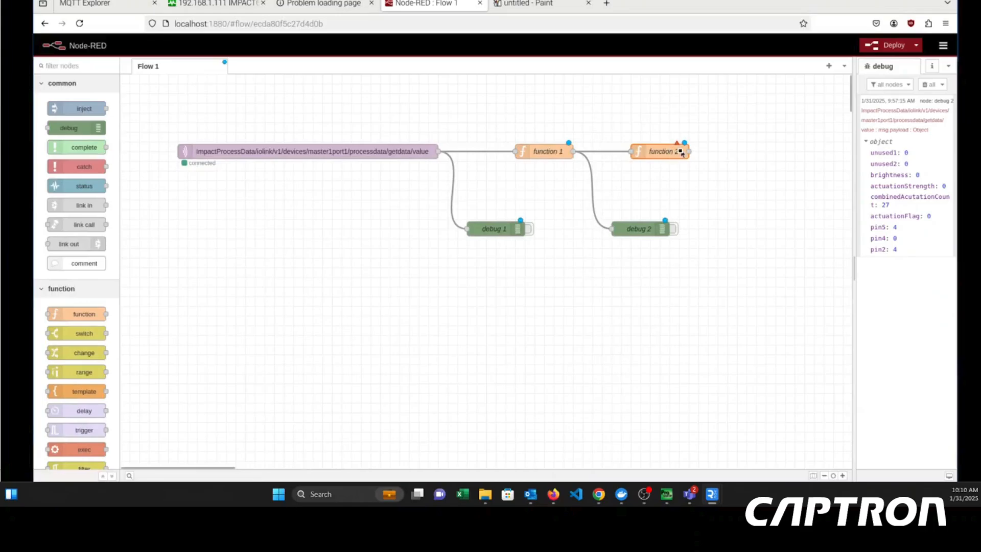
double_click(681, 152)
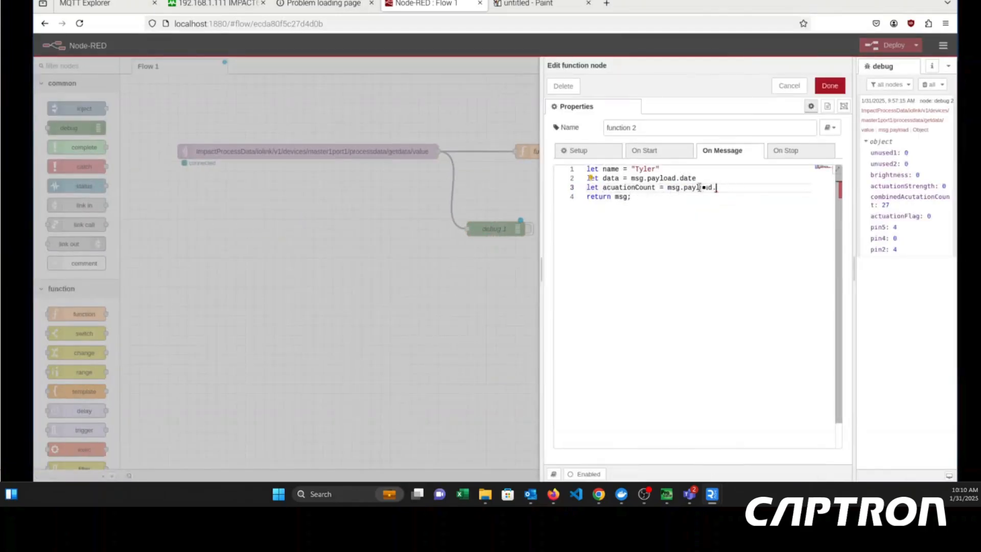
key(ctrl+v)
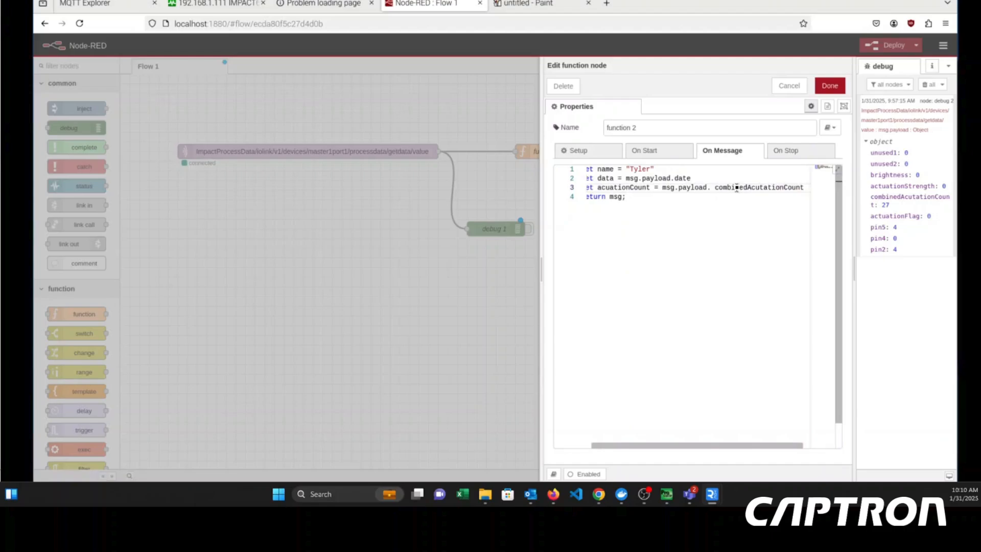
click(713, 188)
key(BackSpace)
- Assign a new object to msg.payload in function 2, one blank line below the variable declarations
click(730, 201)
key(Return)
key(Return)
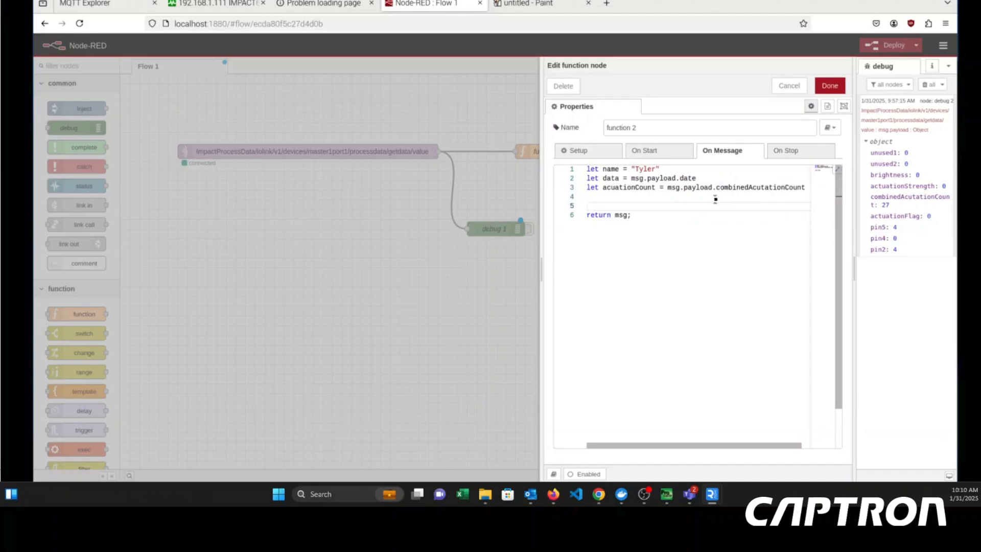
text(msg)
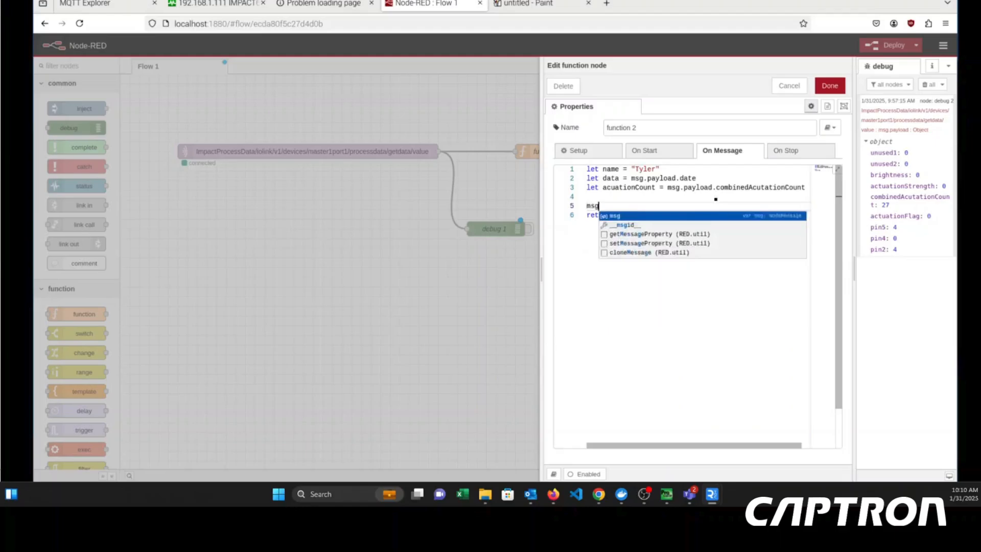
text(.pauload)
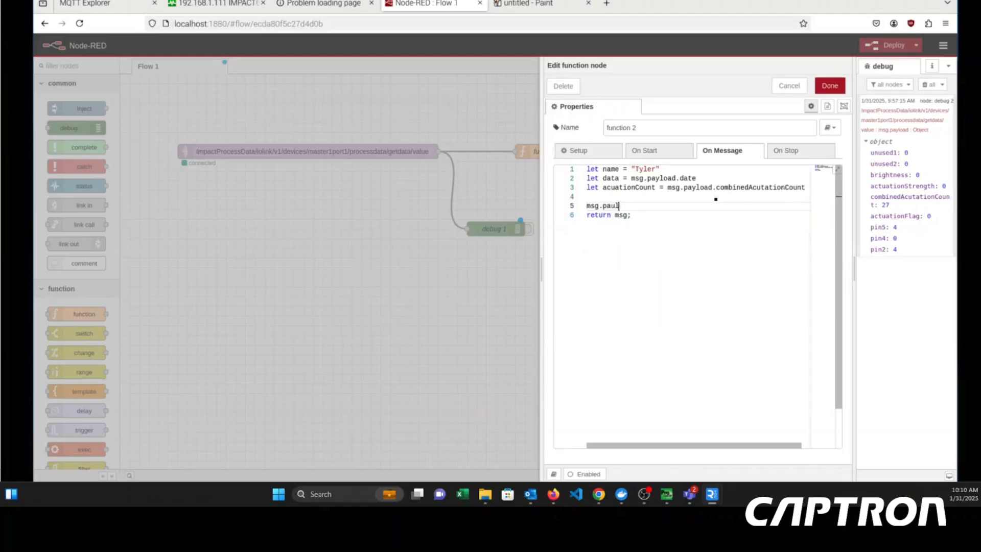
key(BackSpace)
text(yload)
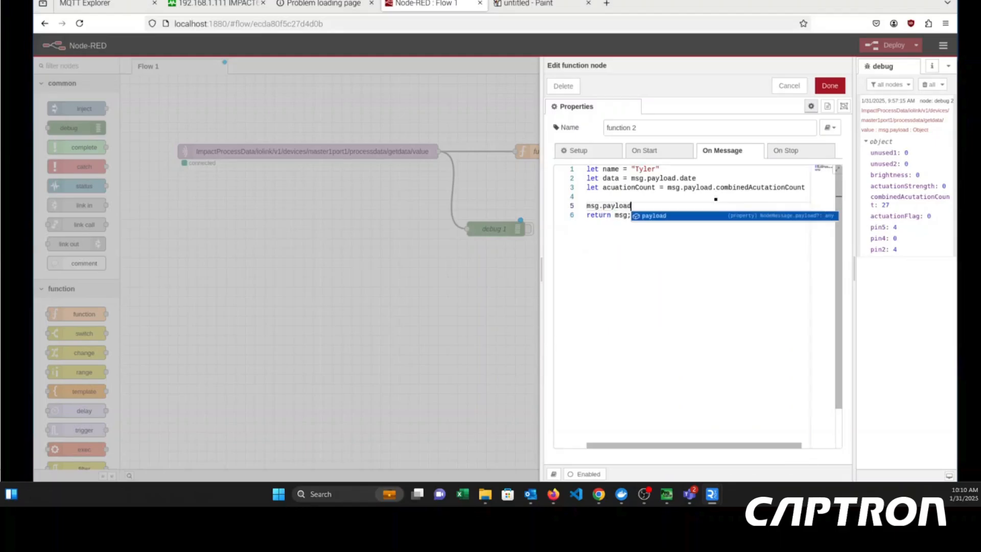
text( = )
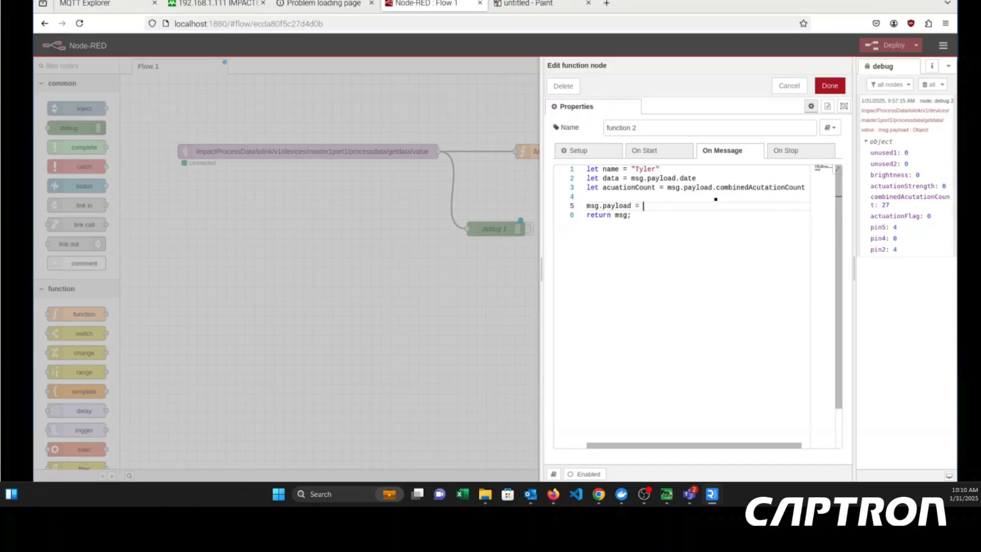
text([)
key(BackSpace)
text({)
key(Return)
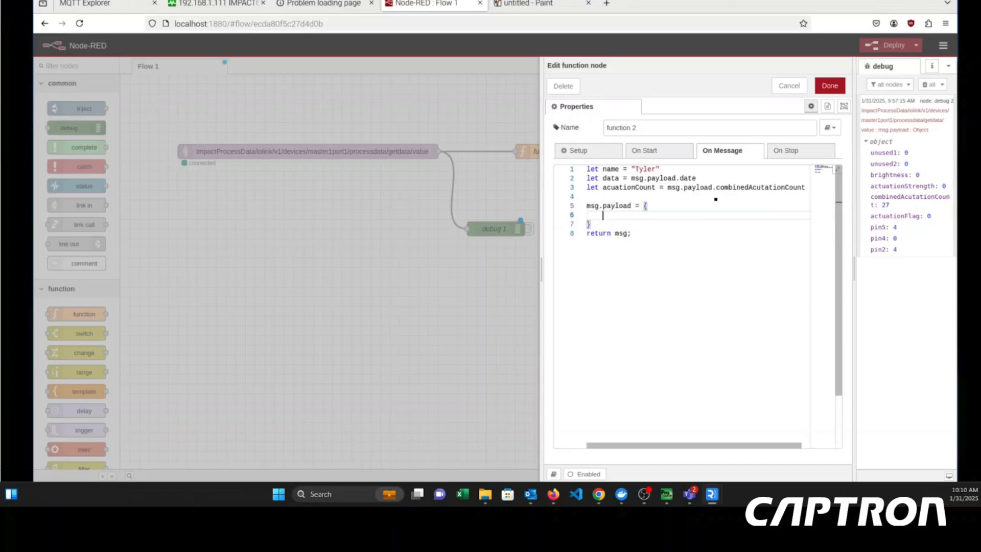
- Add the property name : name to the new msg.payload object in function 2
key(Return)
text(name )
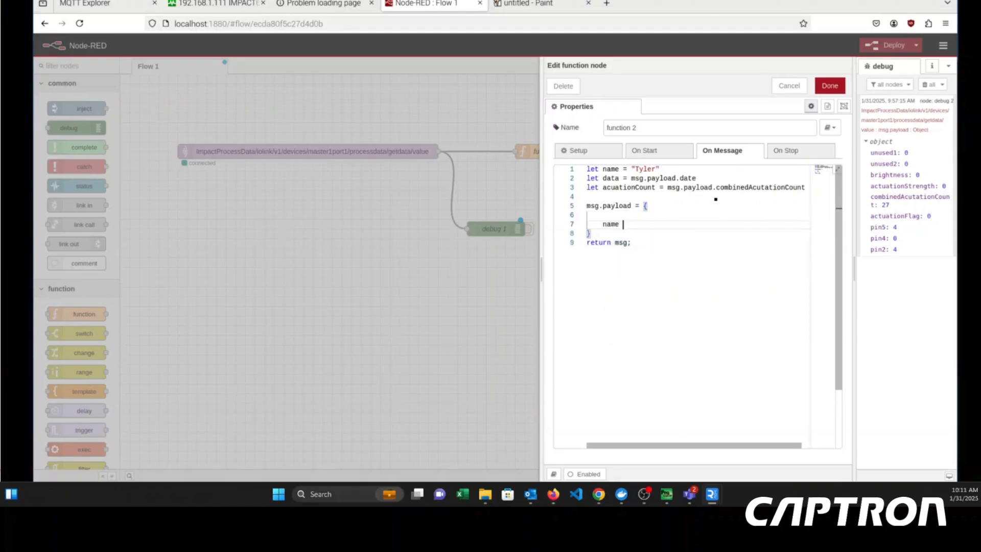
text(: name)
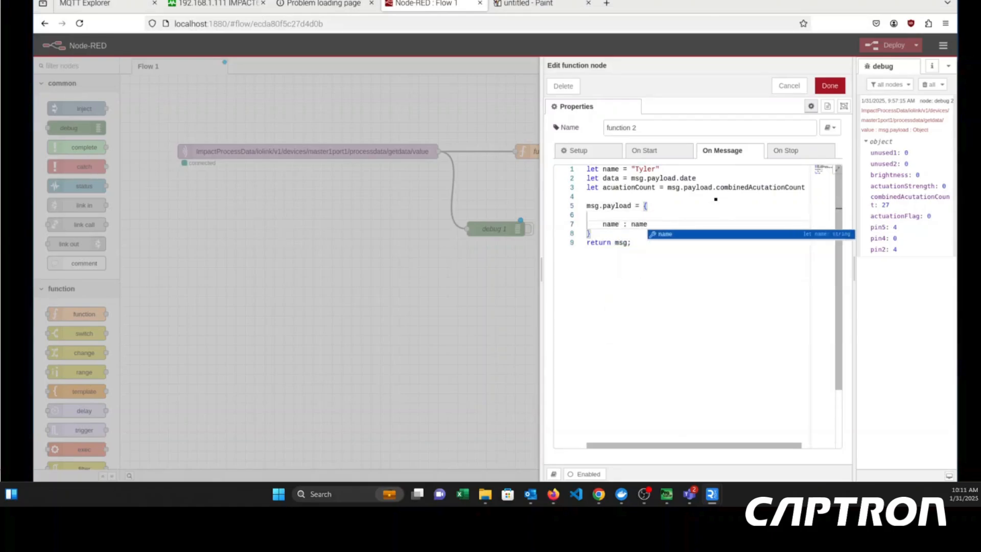
key(Return)
key(Return)
- Add a second property, data : date, below the name property in the msg.payload object
text(da)
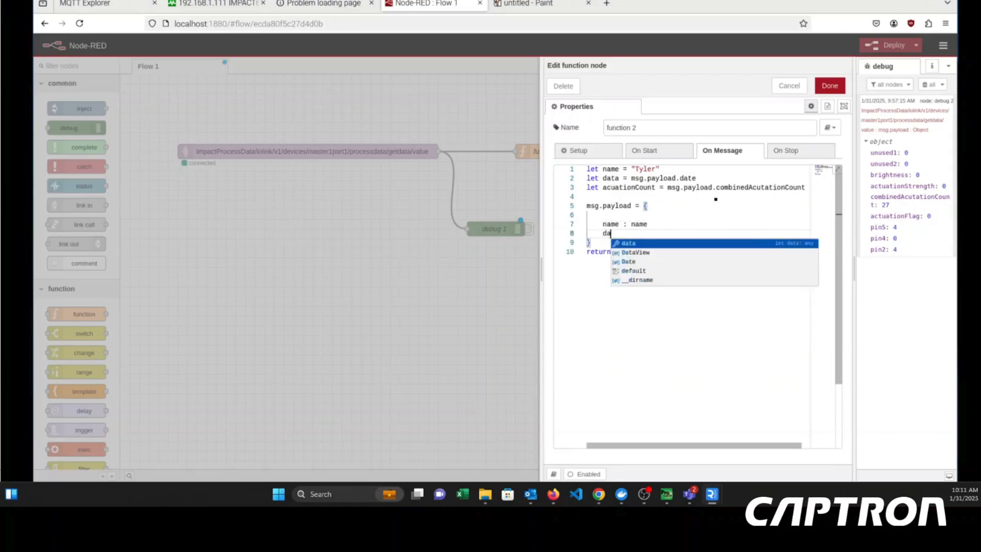
text(ta day)
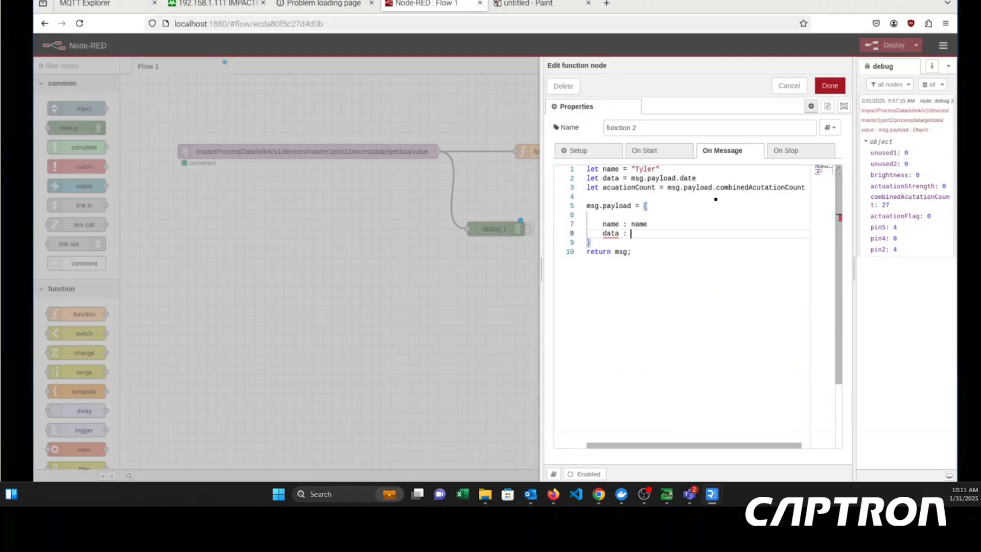
click(638, 225)
text(:Tylername)
key(Down)
text(date)
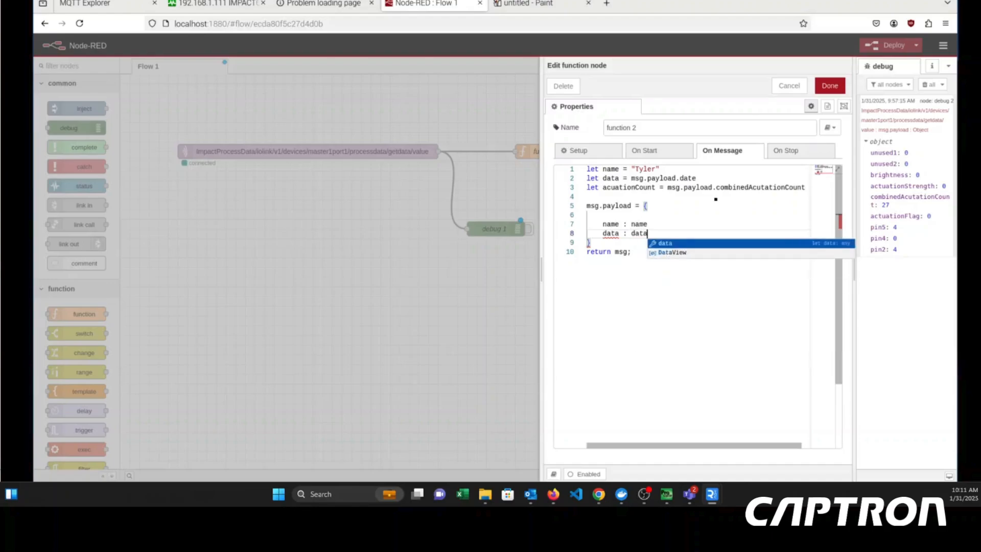
key(Escape)
- Rename the data key in the msg.payload object so that the property reads date : date
double_click(610, 233)
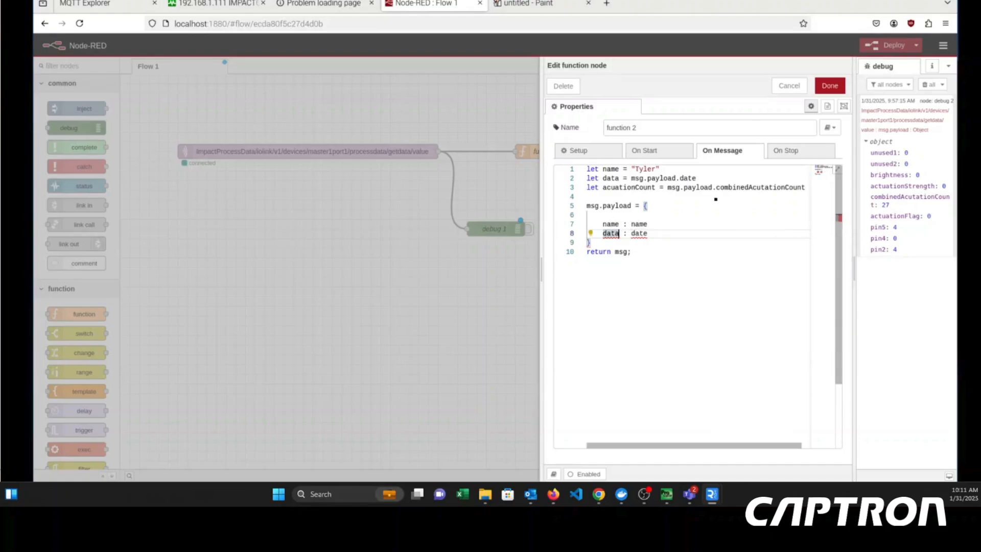
text(date)
key(Down)
key(Down)
key(Down)
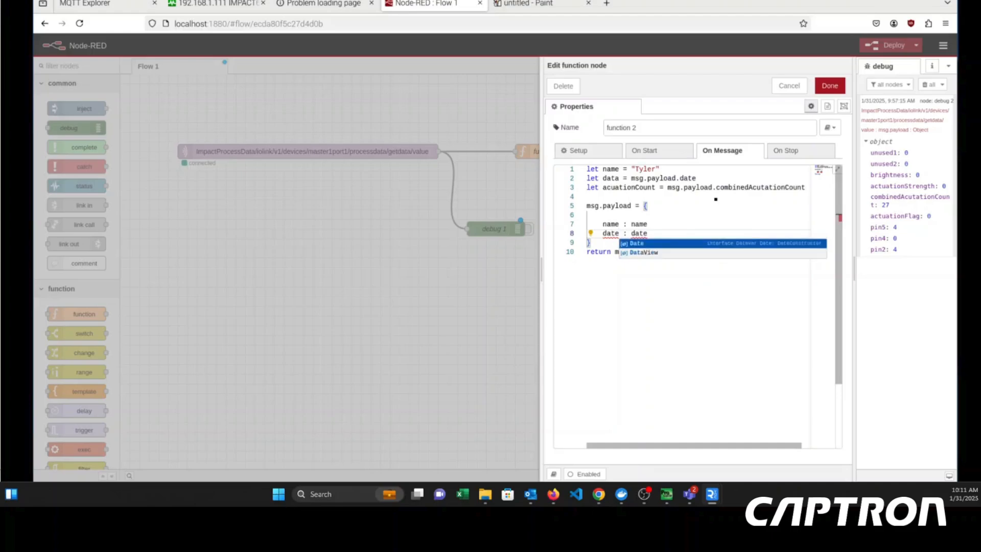
key(Return)
key(BackSpace)
key(BackSpace)
key(BackSpace)
key(BackSpace)
text(date)
key(Escape)
- Rename the variable in the second declaration from data to date
key(Up)
key(Up)
key(Up)
key(Up)
key(Up)
key(Up)
key(ctrl+shift+Left)
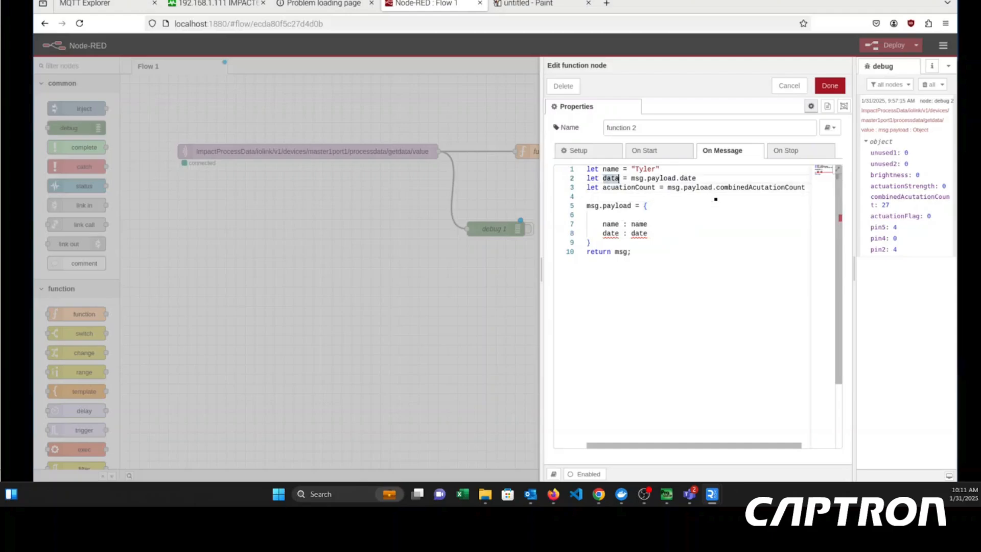
text(date)
- Add a comma after the name : name property in the msg.payload object
key(Down)
key(Down)
key(Down)
- Add a third property, acuationCount : acuationCount, with a comma after date : date, and save function 2
key(Down)
key(Down)
double_click(639, 224)
key(End)
text(,)
key(Down)
key(Return)
text(a)
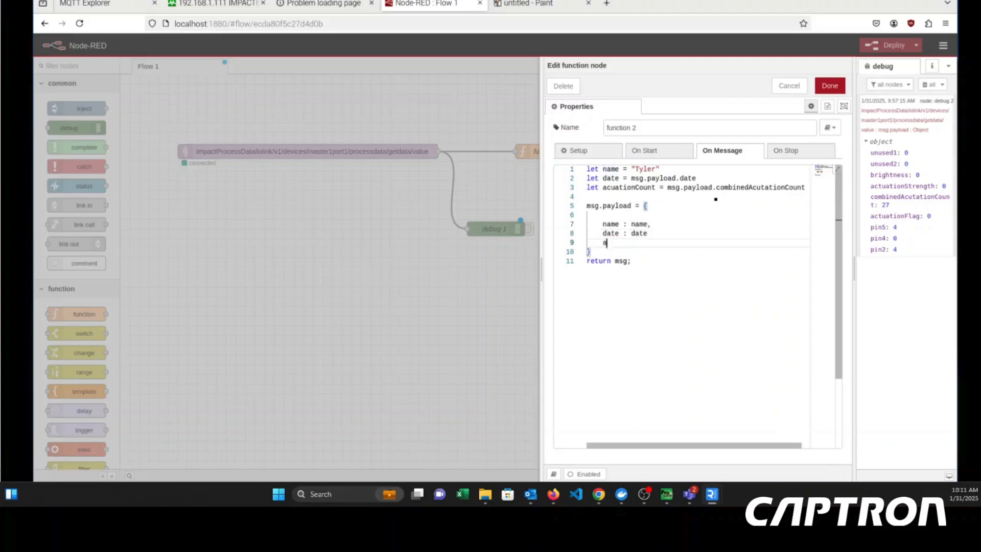
text(cuationCount : acuationCount)
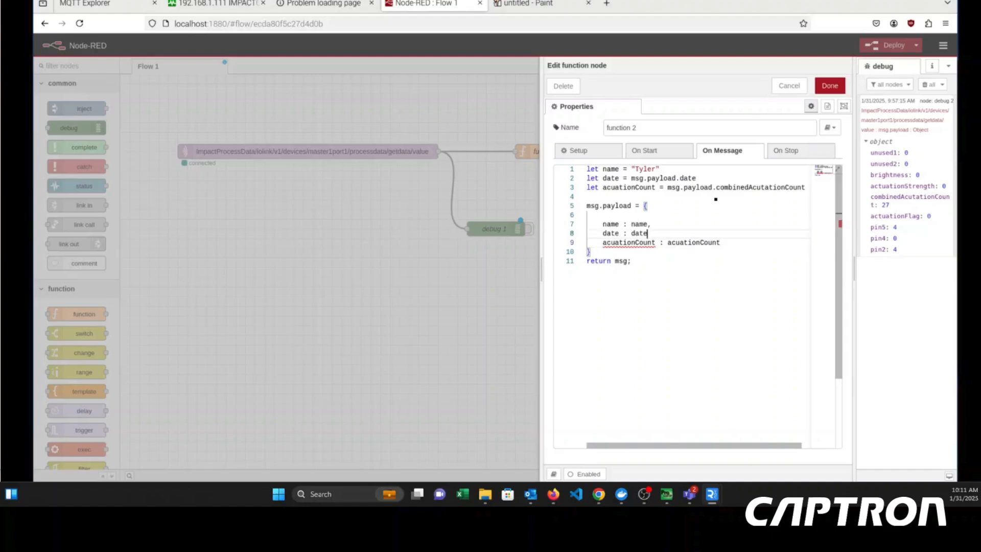
key(Up)
text(.)
click(830, 85)
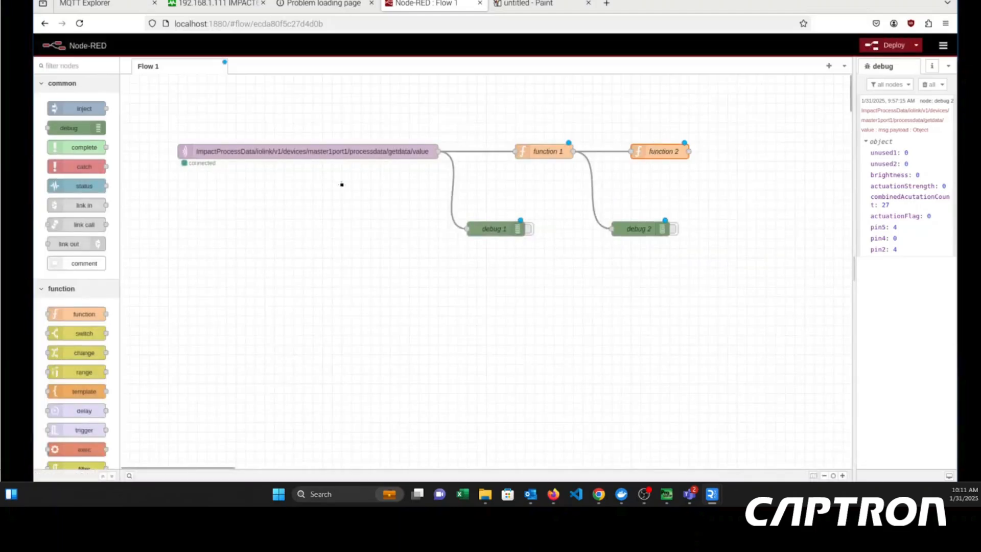
- Place a third debug node below function 2, wire it to that function's output and deploy the flow
drag(454, 136, 766, 230)
mouse_move(688, 154)
mouse_down()
mouse_move(728, 208)
mouse_move(705, 162)
mouse_move(736, 228)
mouse_up()
click(891, 45)
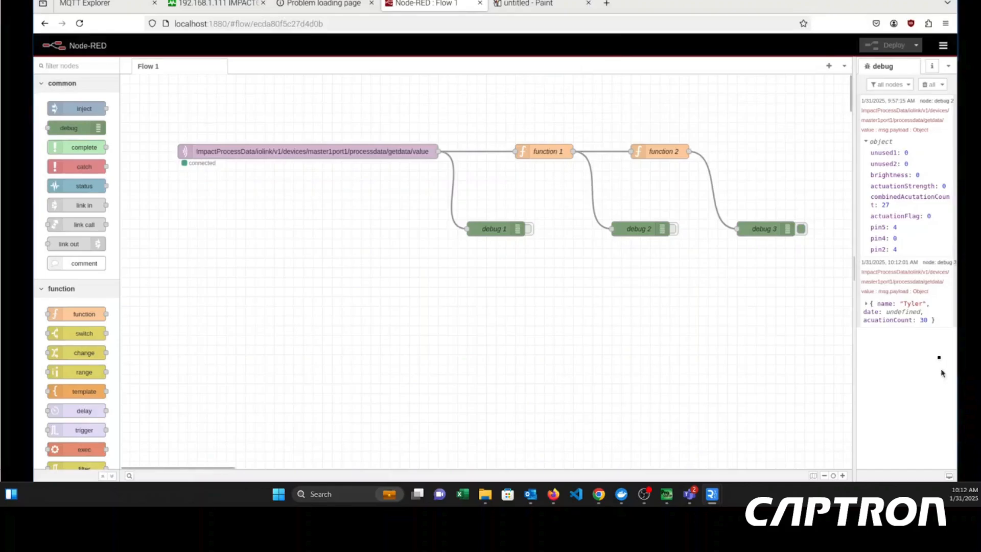
- Expand the debug 3 message and check how the date property is defined in function 1 and read in function 2
click(864, 304)
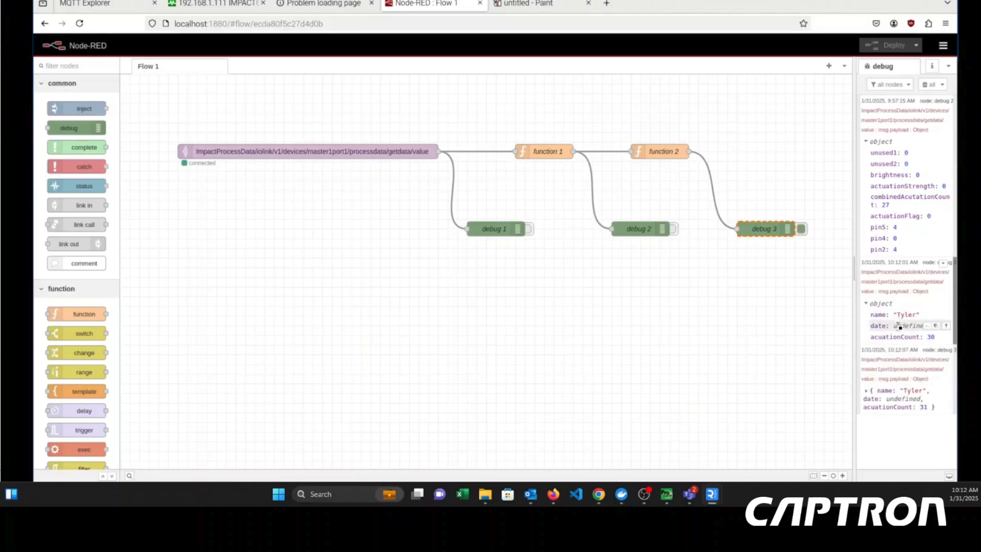
double_click(546, 155)
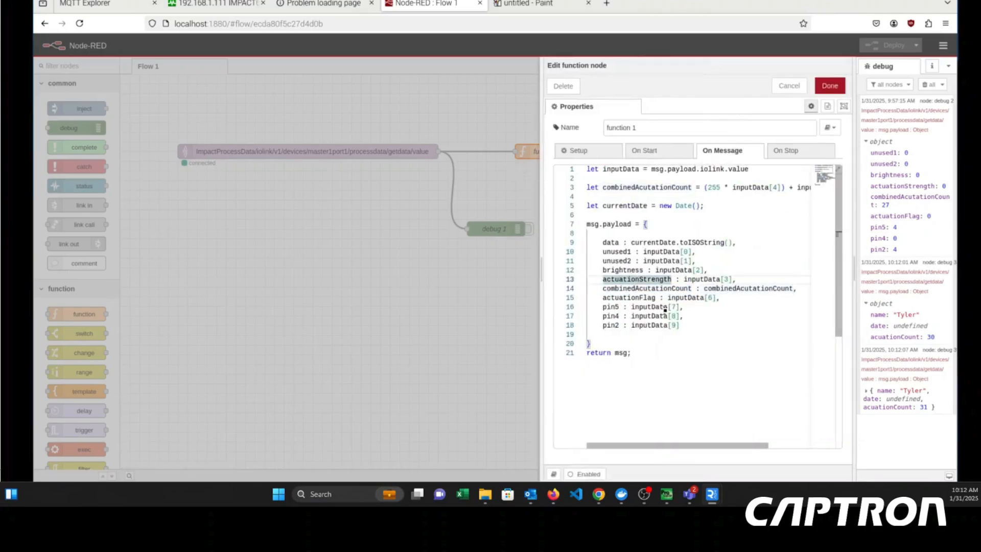
click(665, 306)
drag(672, 242, 588, 233)
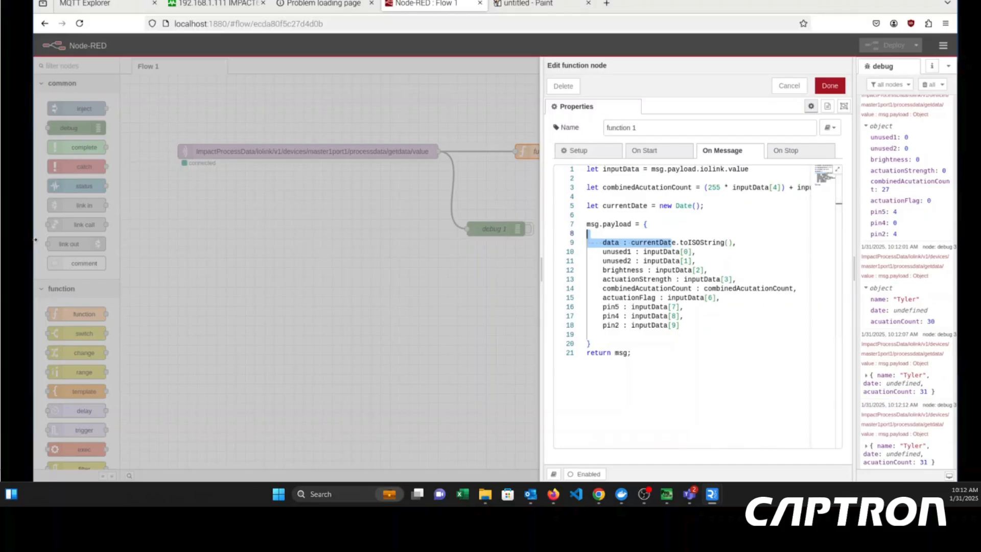
click(830, 87)
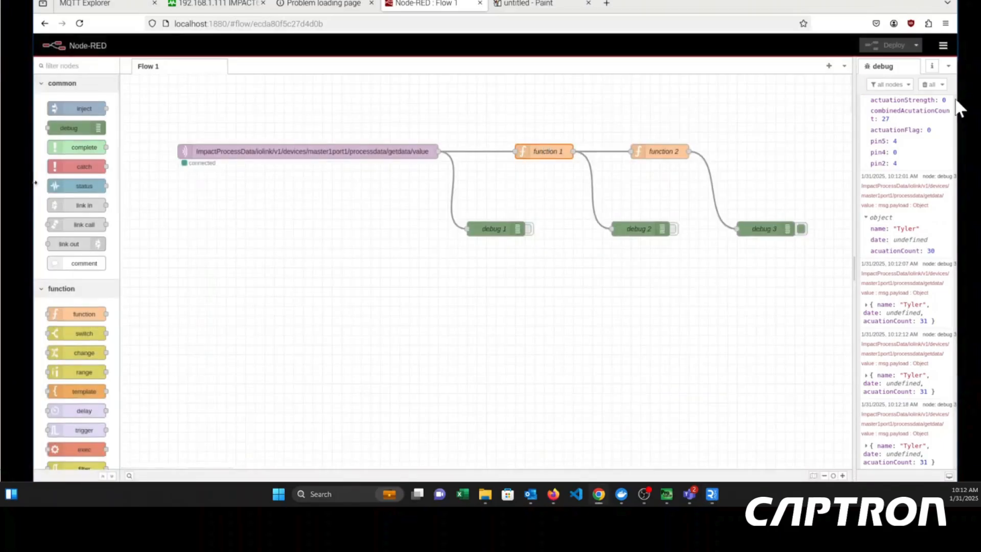
click(642, 148)
double_click(643, 149)
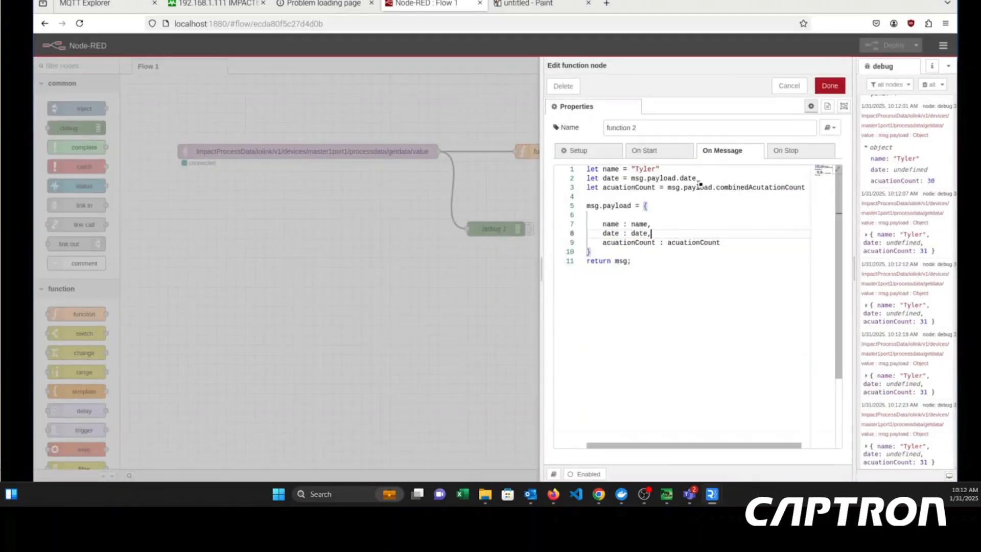
click(697, 179)
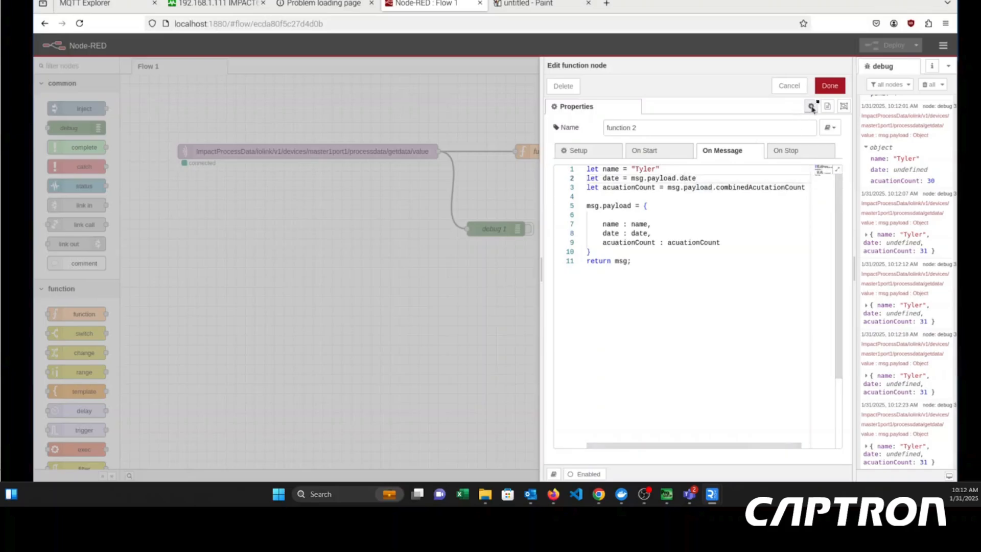
click(830, 86)
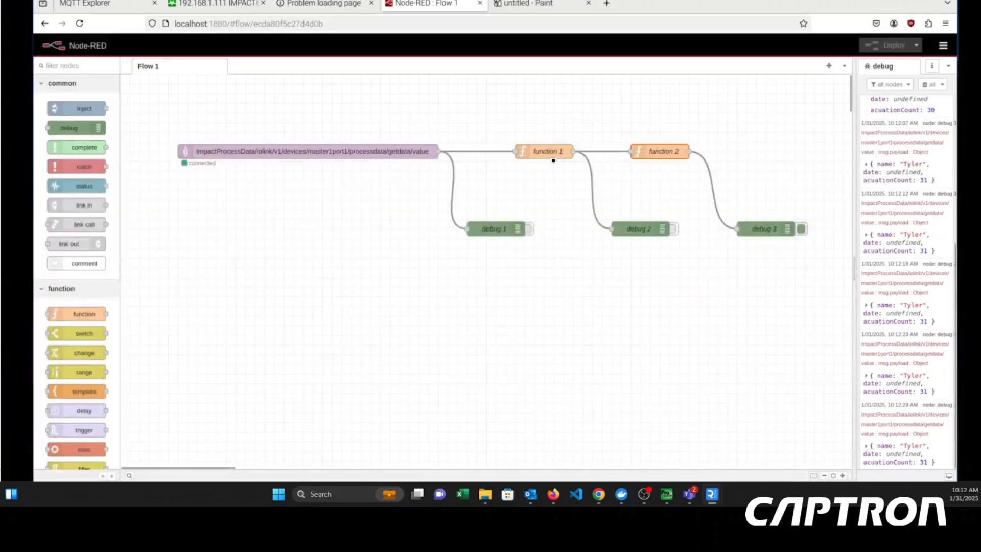
- Examine the currentDate declaration and the currentDate.toISOString() property in function 1, and close the node
click(553, 157)
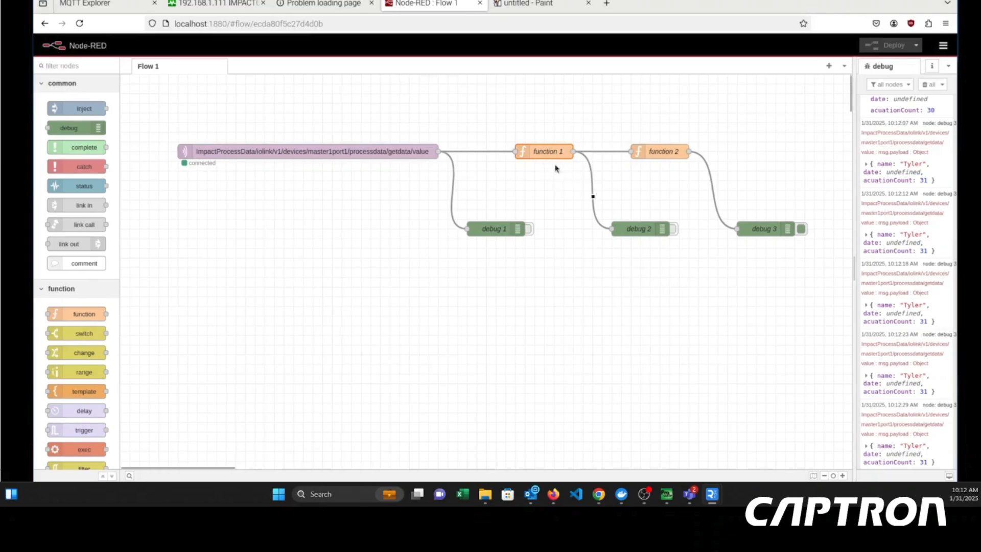
double_click(554, 165)
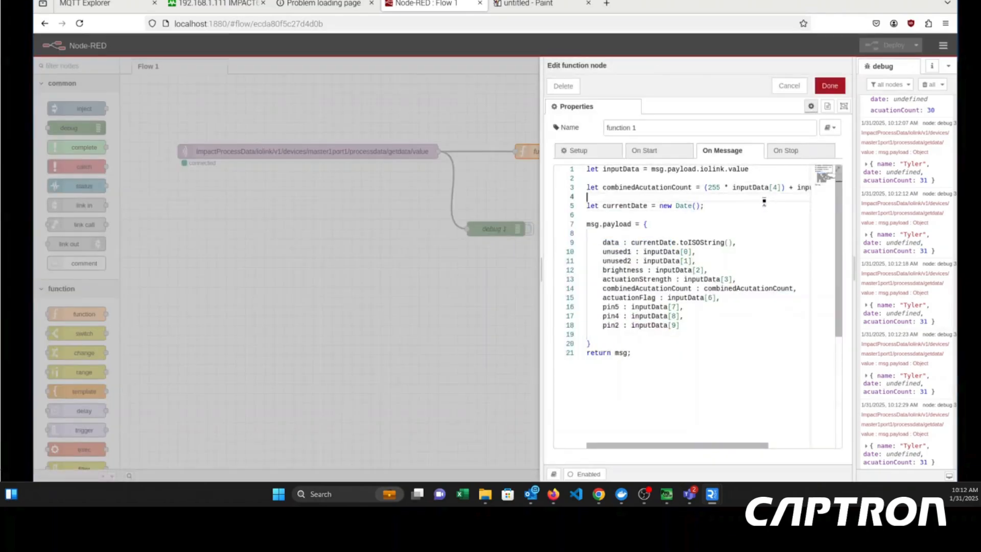
drag(755, 202, 34, 196)
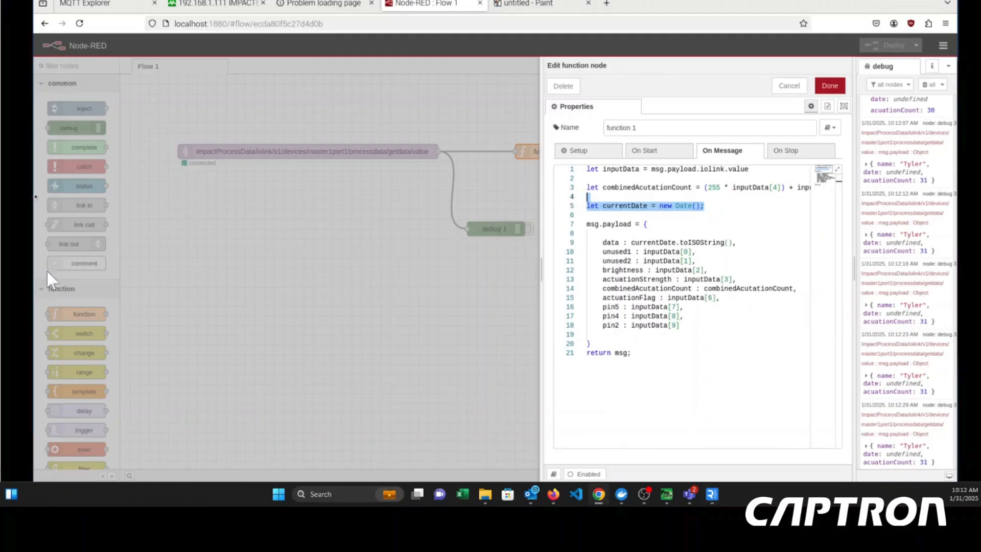
click(722, 215)
click(720, 198)
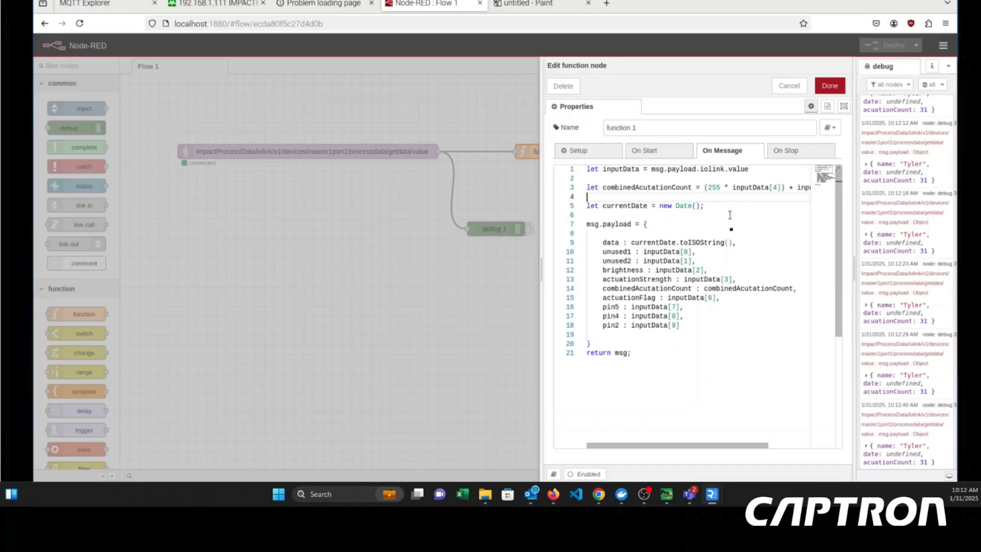
click(740, 243)
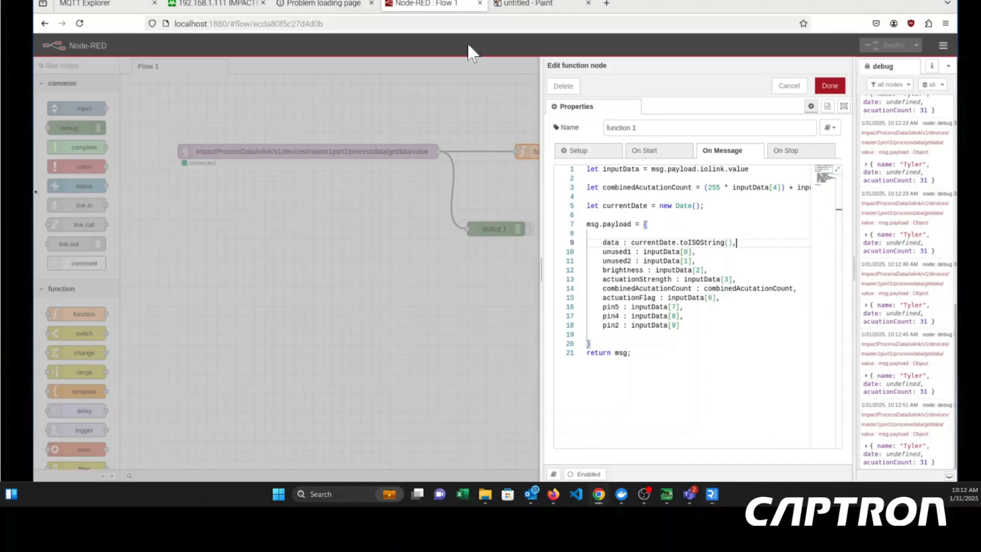
click(828, 85)
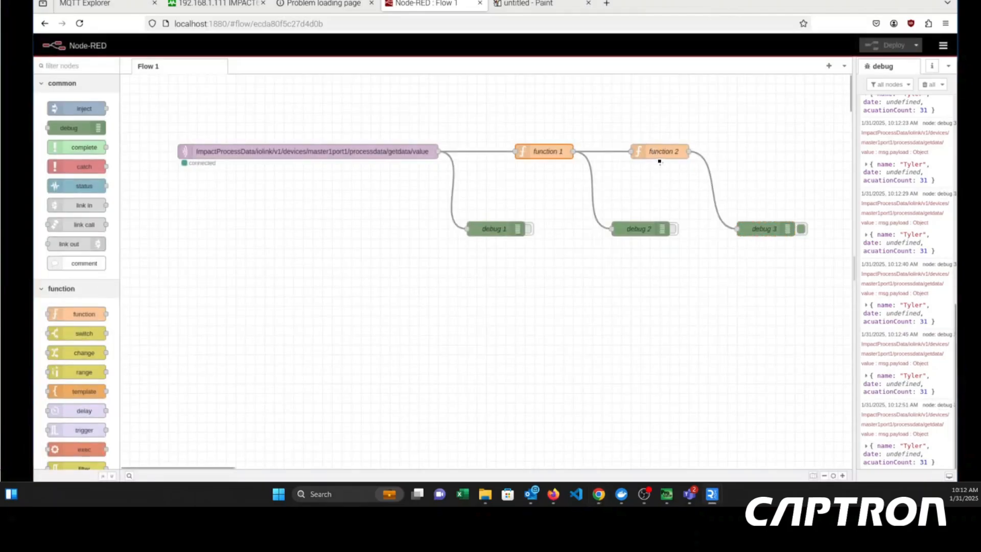
- Review the declarations and payload object in function 2 against the latest debug 3 message, focusing on msg.payload.date
click(660, 157)
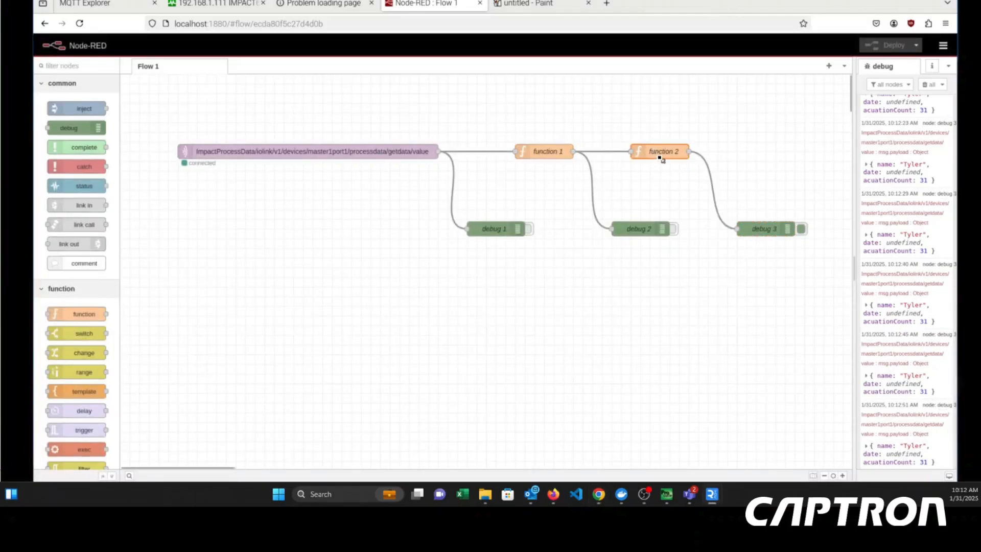
double_click(660, 159)
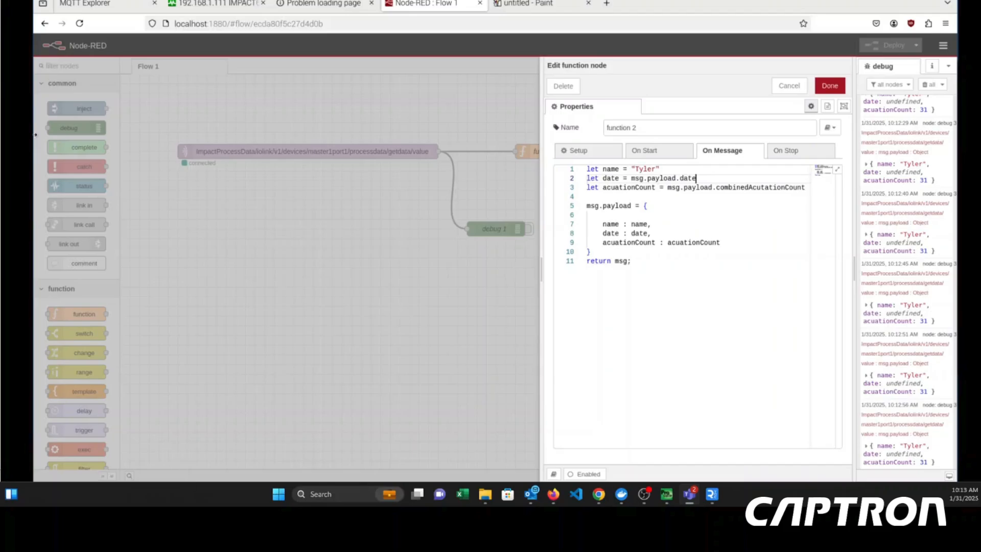
click(725, 221)
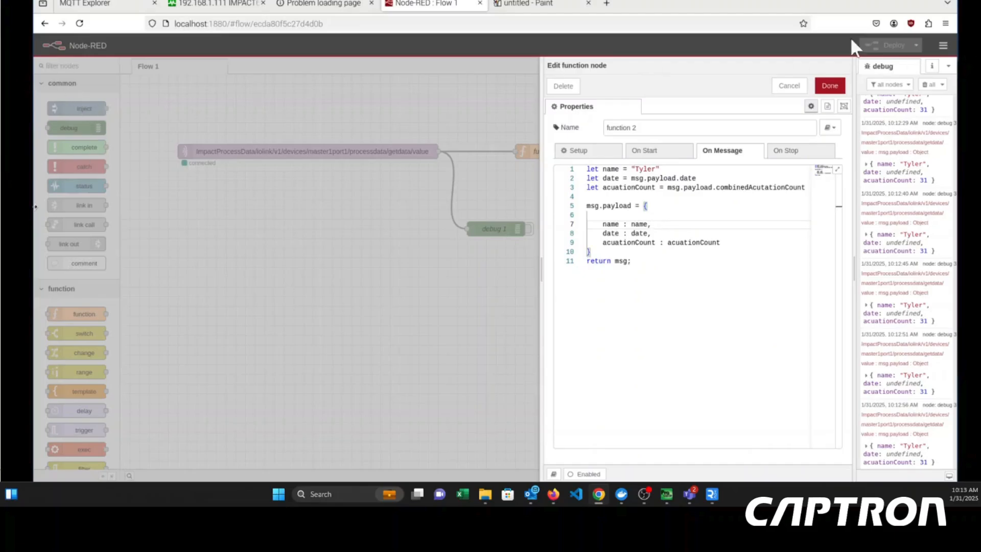
click(829, 86)
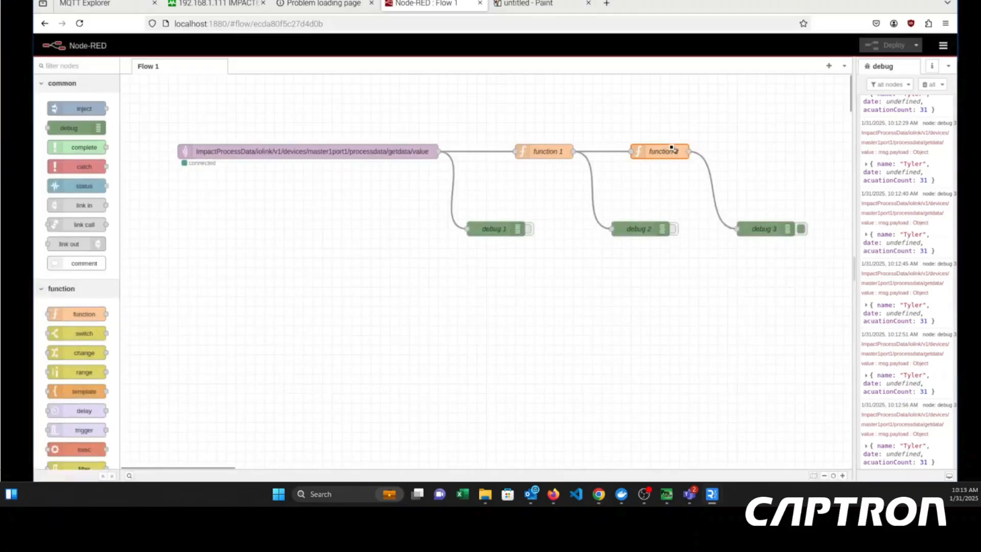
double_click(673, 149)
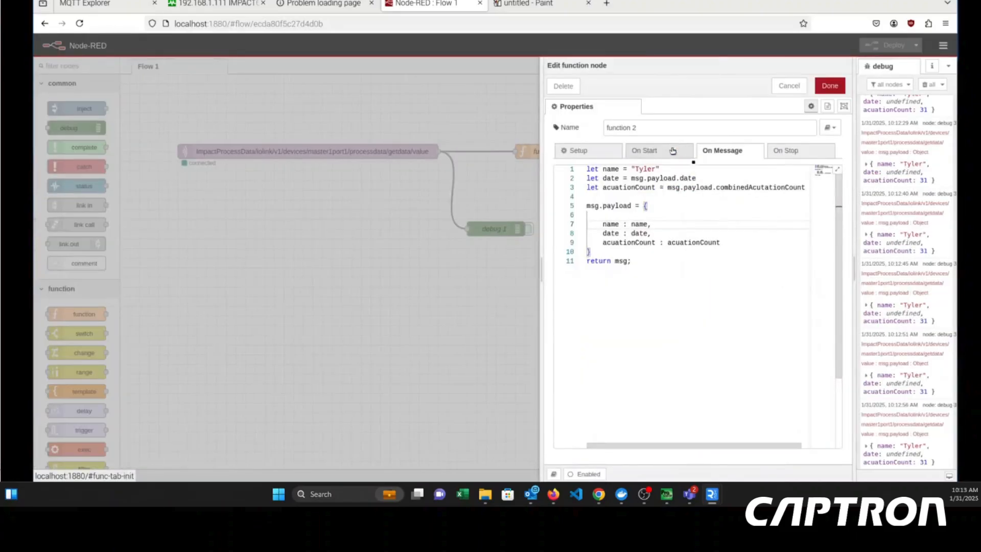
click(699, 171)
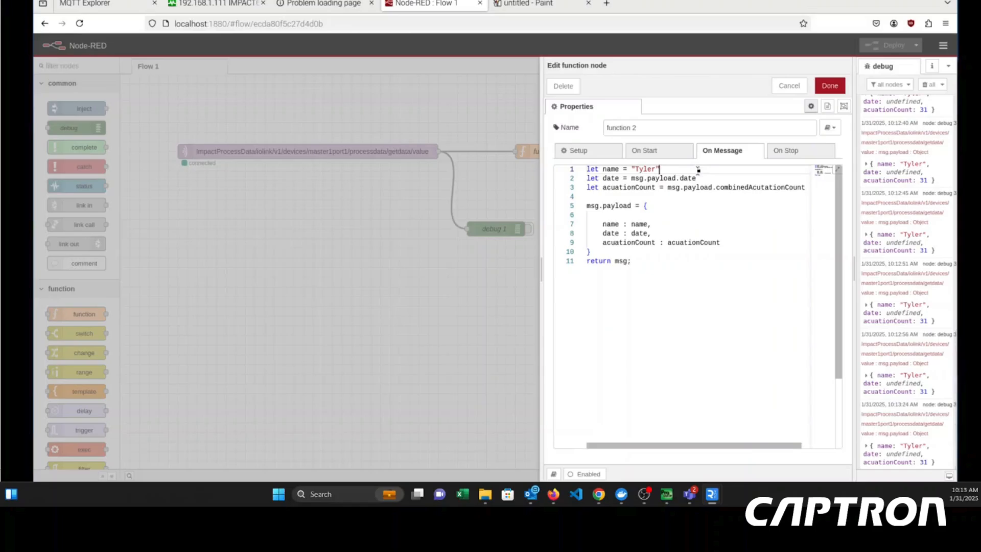
click(693, 195)
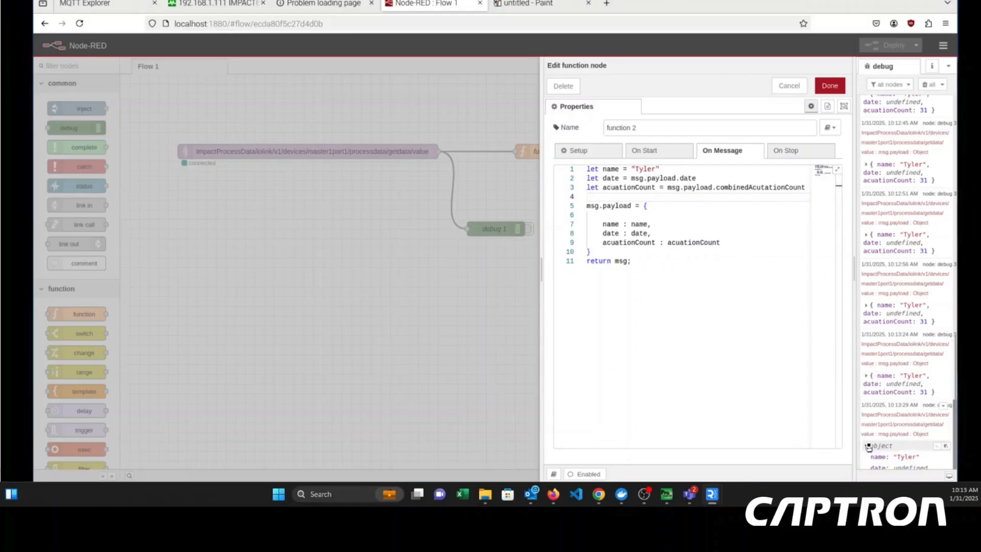
click(869, 446)
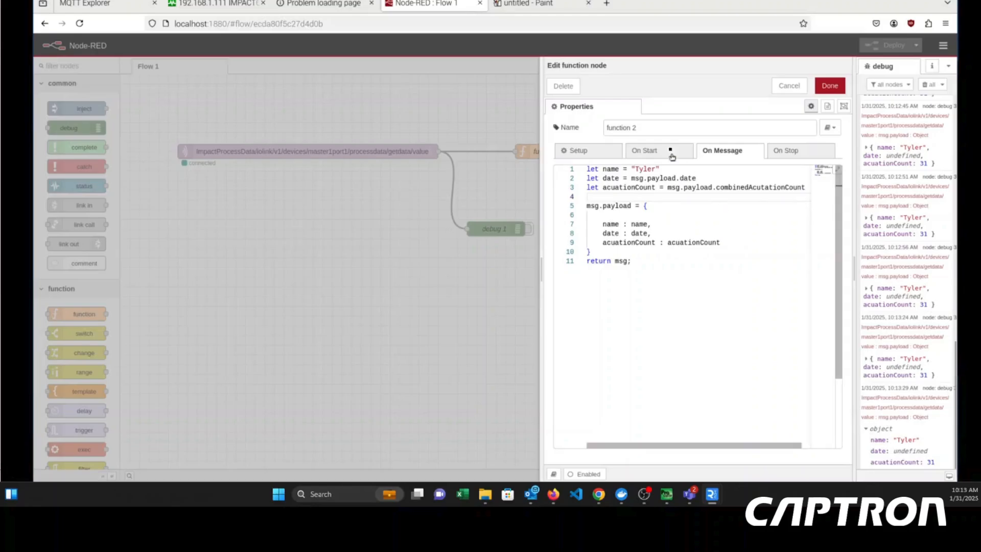
click(695, 179)
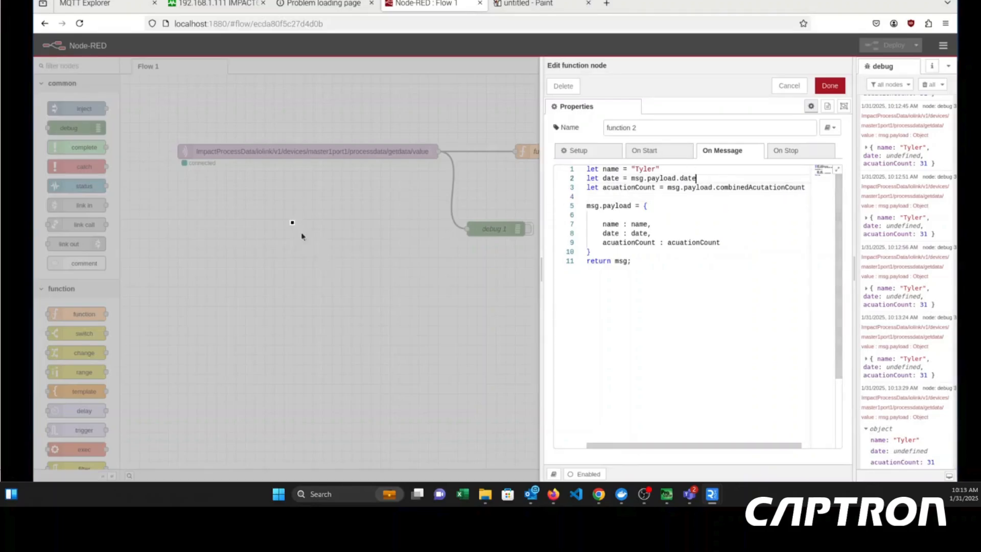
- Rename the data property to date in the msg.payload object of function 1
click(294, 223)
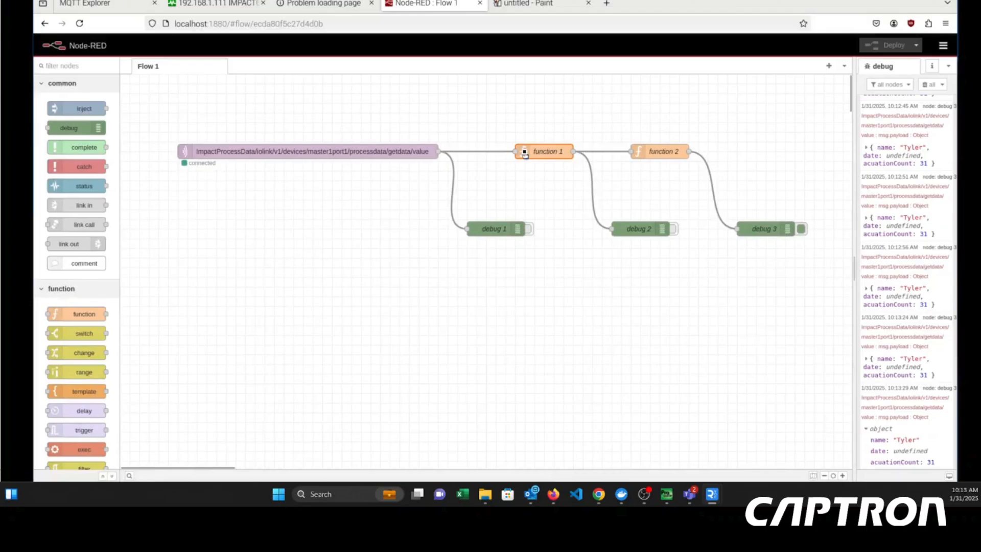
double_click(525, 153)
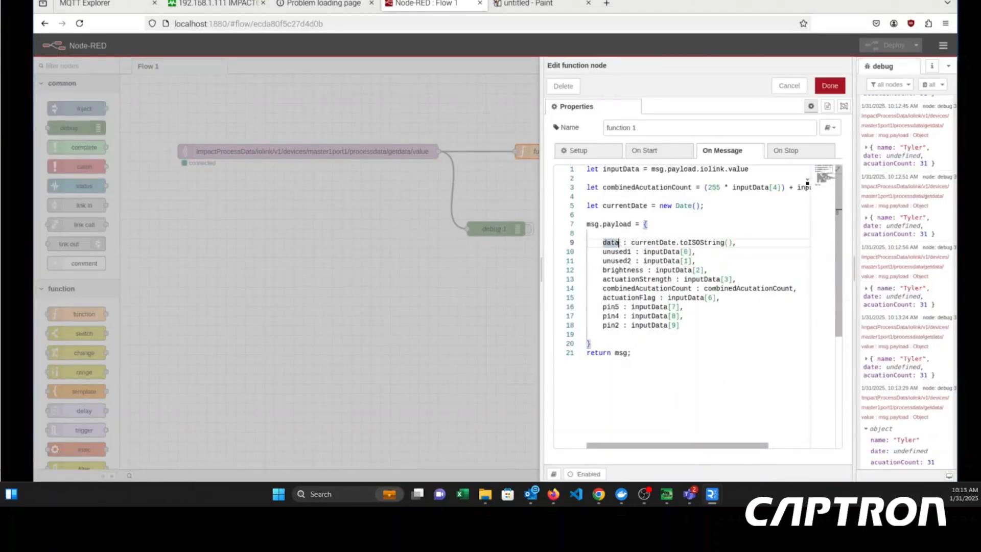
text(e)
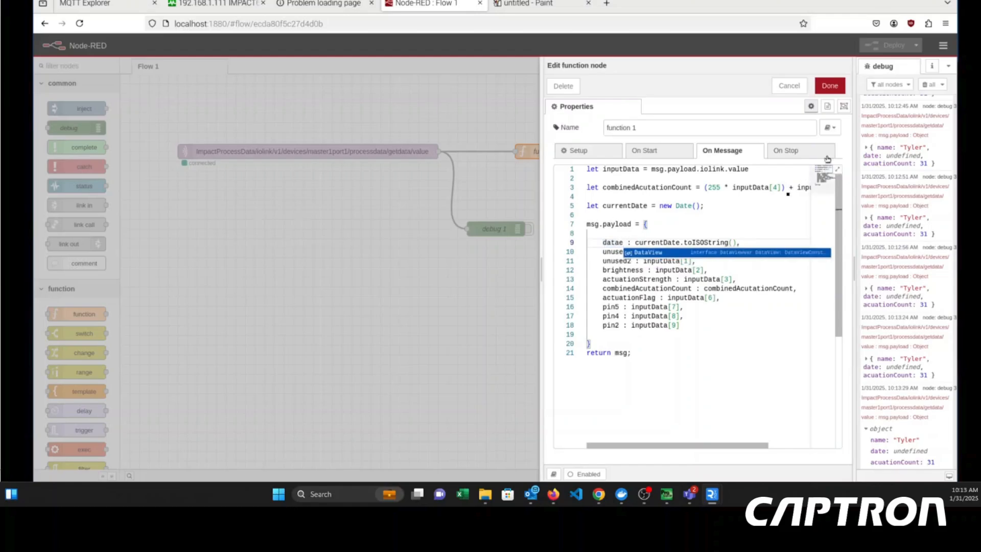
click(708, 206)
click(617, 242)
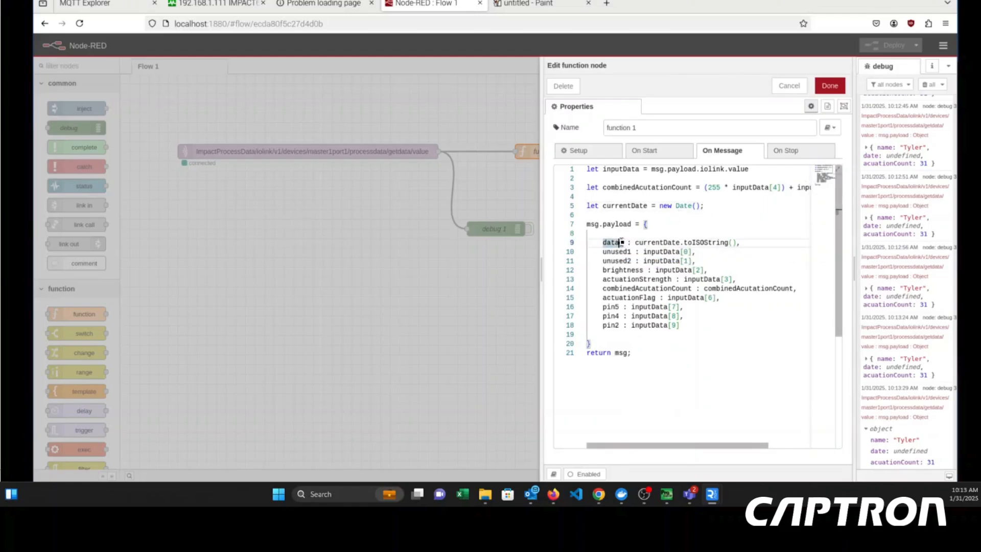
key(BackSpace)
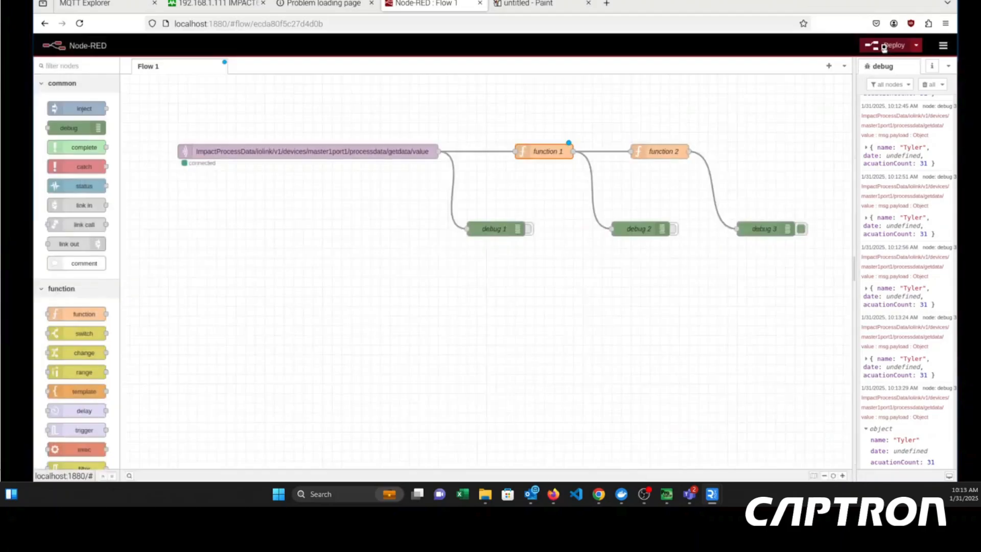
- Deploy the flow and clear all old debug messages to check the new debug 3 output
click(889, 44)
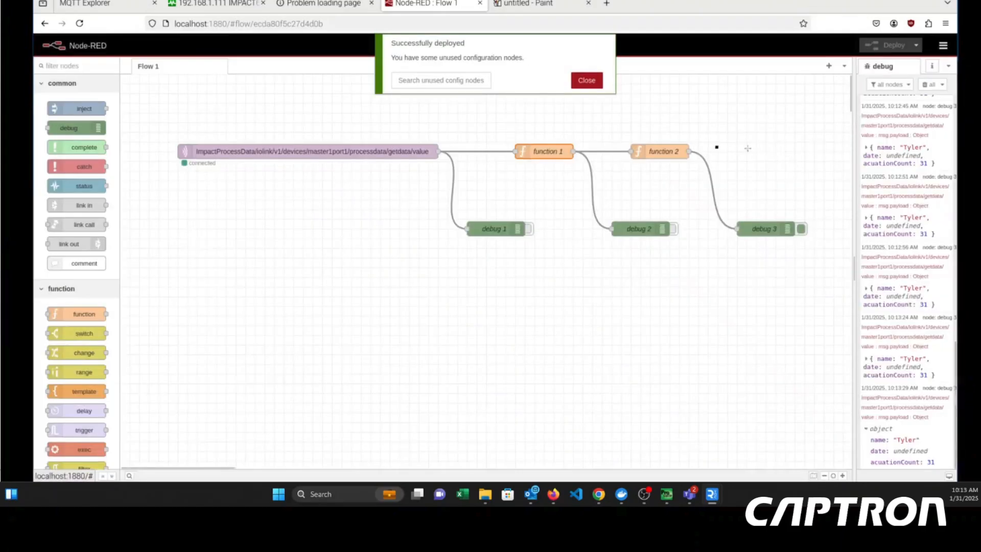
click(592, 82)
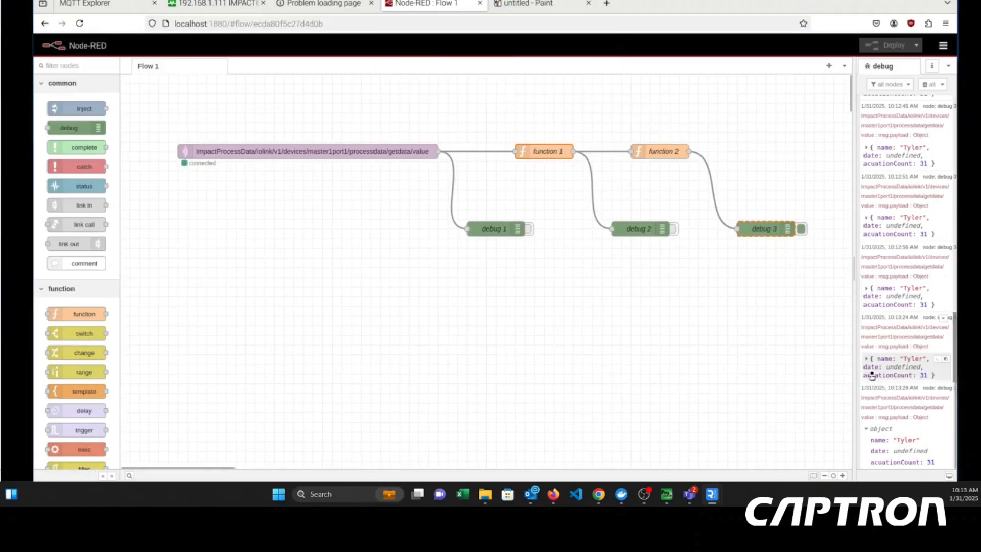
click(925, 85)
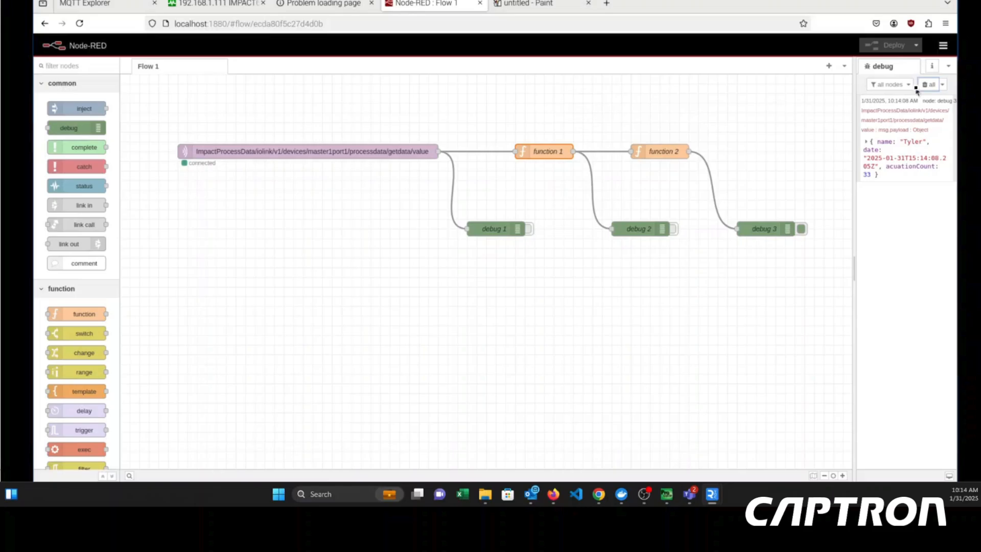
click(646, 493)
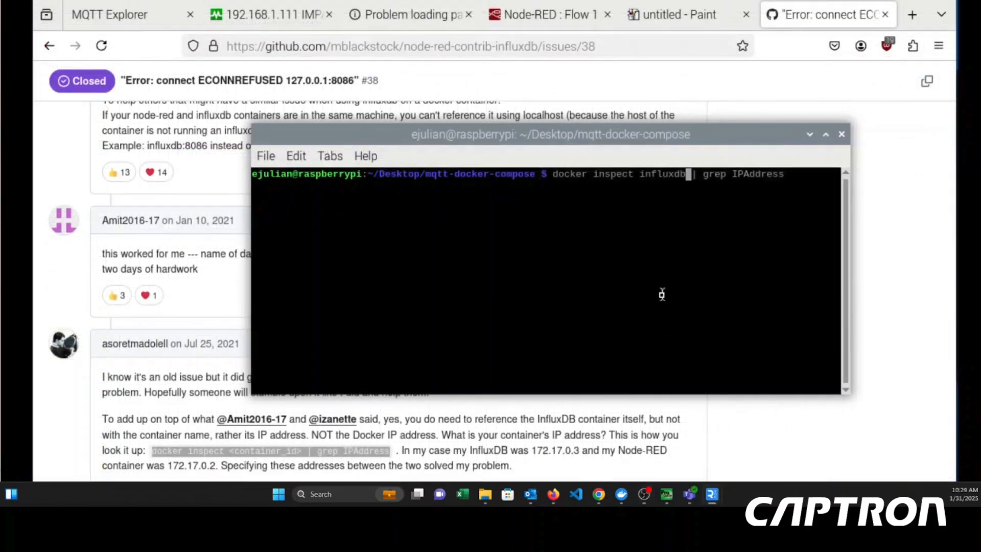
- In the terminal, run docker inspect influxdb | grep IPAddress to look up the container's IP address
key(Left)
key(Left)
key(Left)
key(Left)
key(Left)
key(Left)
key(Left)
key(Left)
key(Left)
key(Left)
key(Left)
key(Left)
key(Left)
key(Left)
key(Left)
key(Left)
key(Right)
key(Right)
key(Right)
key(Right)
key(Right)
key(Right)
key(Right)
key(Right)
key(Right)
key(Right)
key(Right)
key(Right)
key(Right)
key(Right)
key(Right)
key(Right)
key(Right)
key(Right)
key(Right)
key(Right)
key(Right)
key(Right)
key(Right)
key(Right)
key(Right)
key(Right)
key(Right)
key(Right)
key(Left)
key(Left)
key(Left)
key(Left)
key(Left)
key(Left)
key(Left)
key(Left)
key(Left)
key(Left)
key(Left)
key(Left)
key(Left)
key(Left)
key(Left)
key(Left)
key(Left)
key(Left)
key(Left)
key(Left)
key(Right)
key(Right)
key(Right)
key(Right)
key(Right)
key(Right)
key(Right)
key(Right)
key(Right)
key(Right)
key(Right)
key(Right)
key(Right)
key(Right)
key(Right)
key(Right)
key(Right)
key(Right)
key(Right)
key(Right)
key(Return)
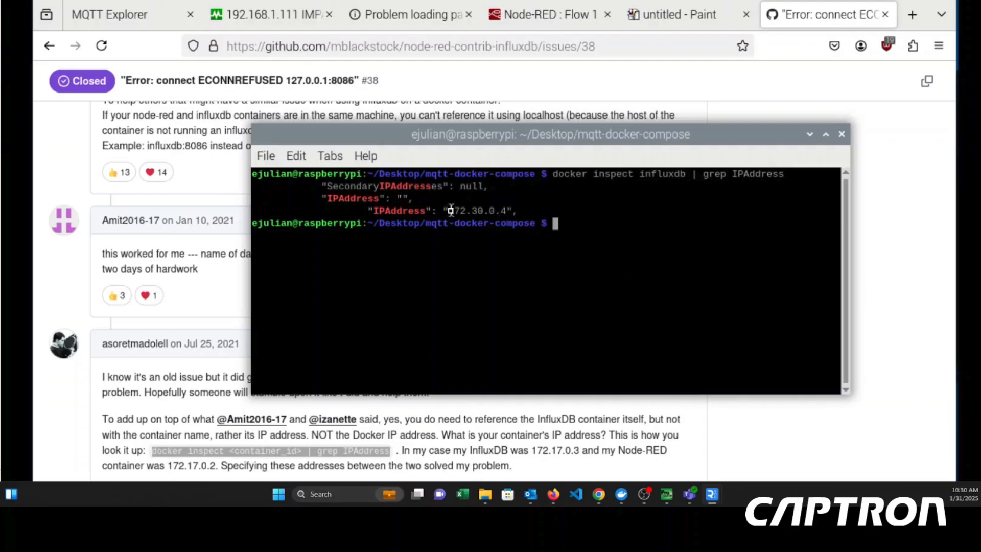
- Copy the influxdb container's IP address from the command output
drag(451, 210, 505, 211)
key(ctrl+c)
right_click(499, 210)
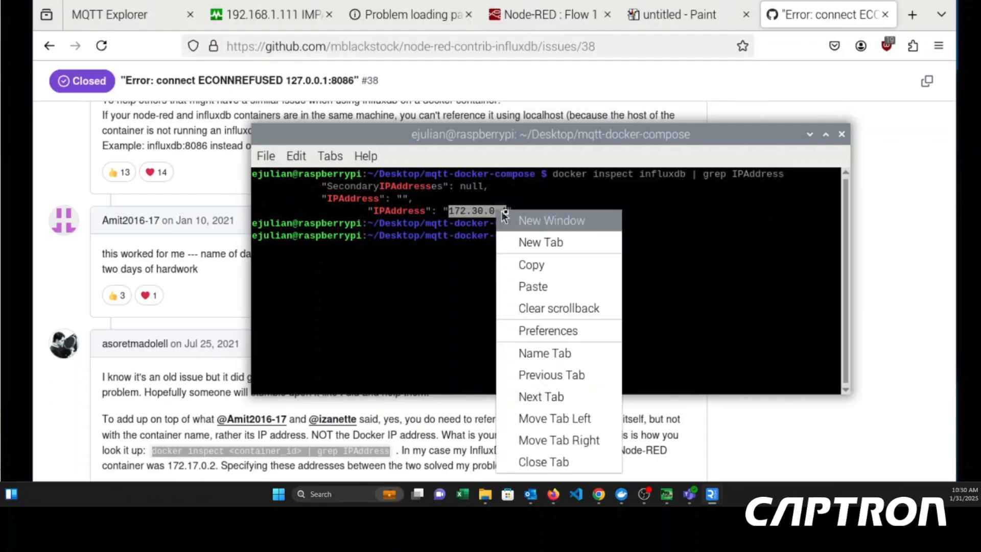
click(542, 265)
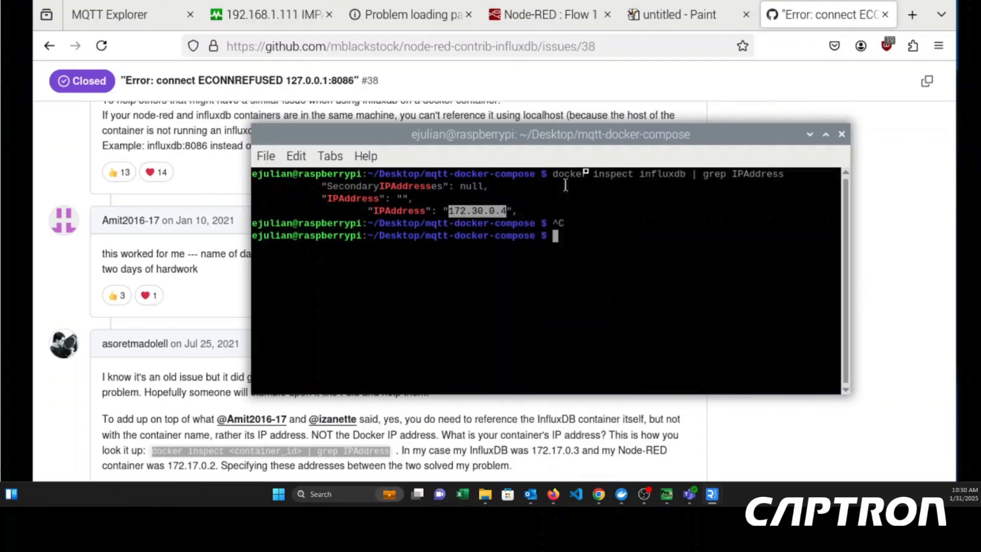
- Switch to Firefox and open 172.30.0.4:8086 in a new tab
click(912, 15)
right_click(346, 46)
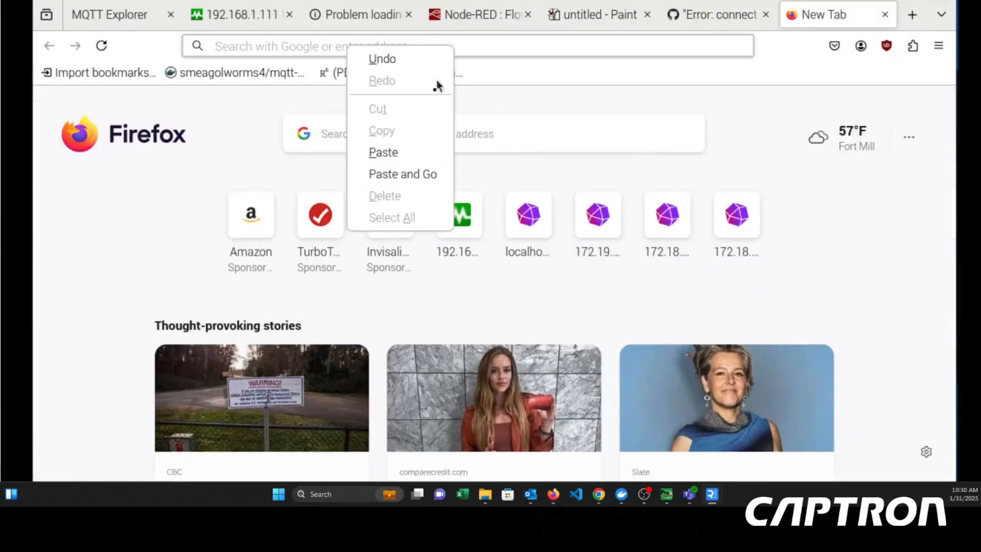
click(404, 153)
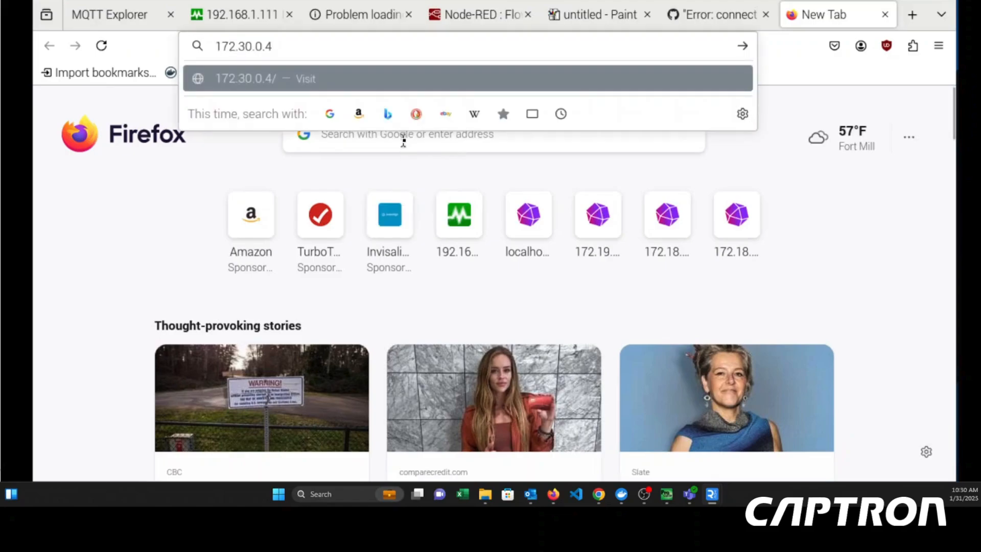
text(:8086)
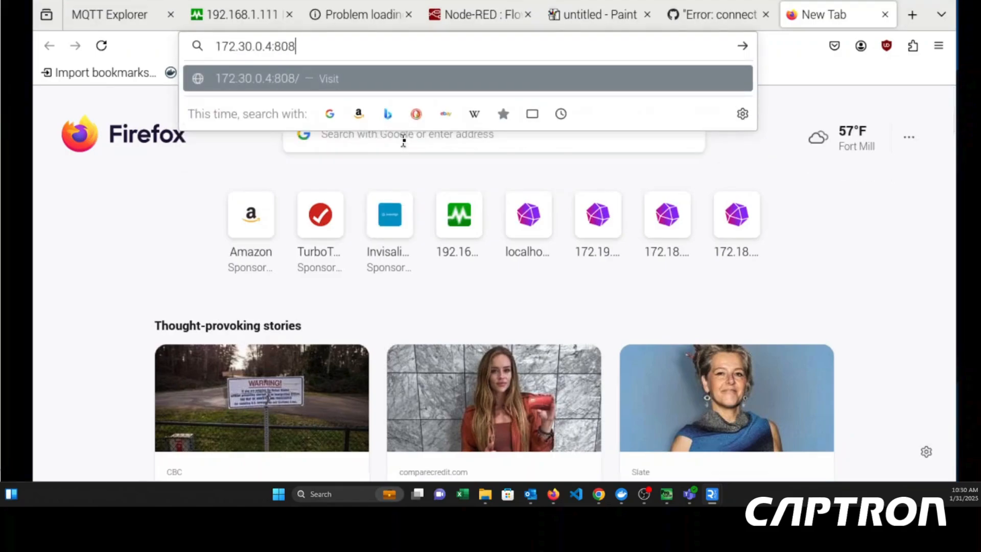
key(Return)
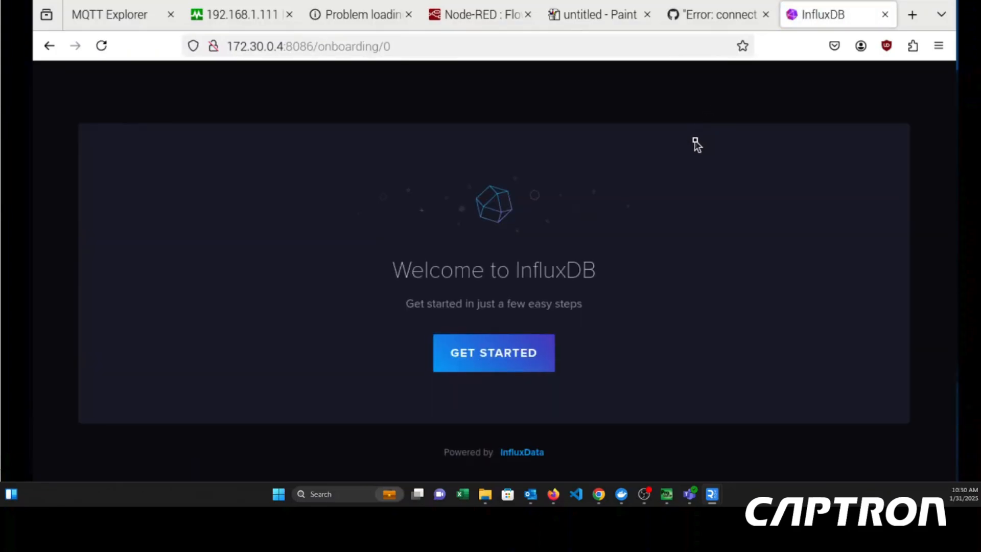
- Start the InfluxDB onboarding and enter the username for the initial user
click(526, 357)
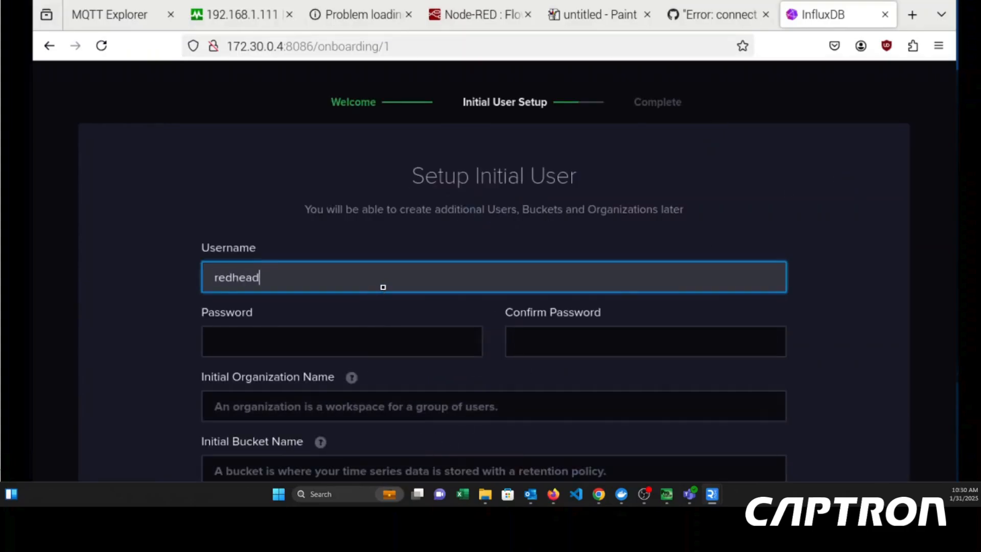
text(redh)
key(BackSpace)
key(BackSpace)
key(BackSpace)
key(BackSpace)
text(ejulian)
- Enter the initial user's password and repeat it in the confirmation field
click(408, 345)
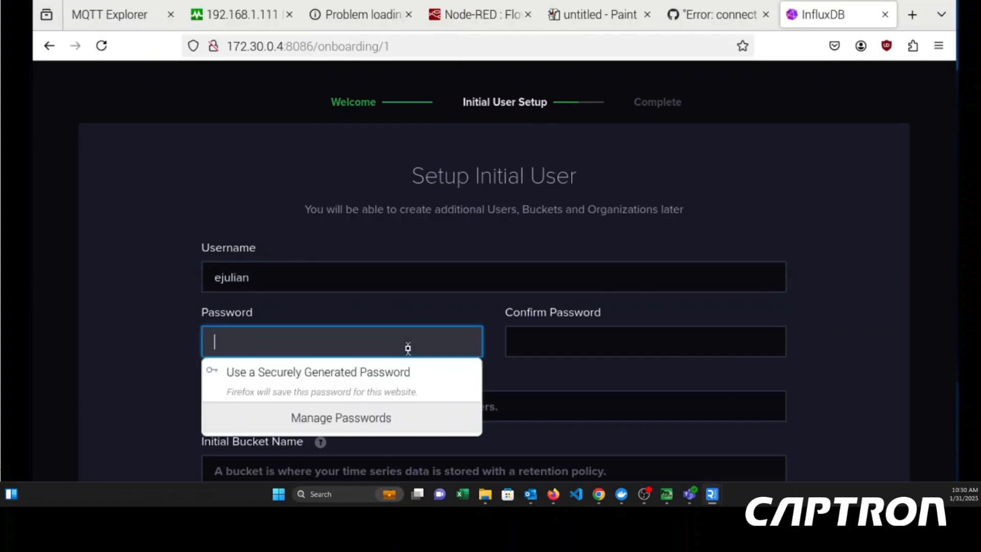
text(•••••)
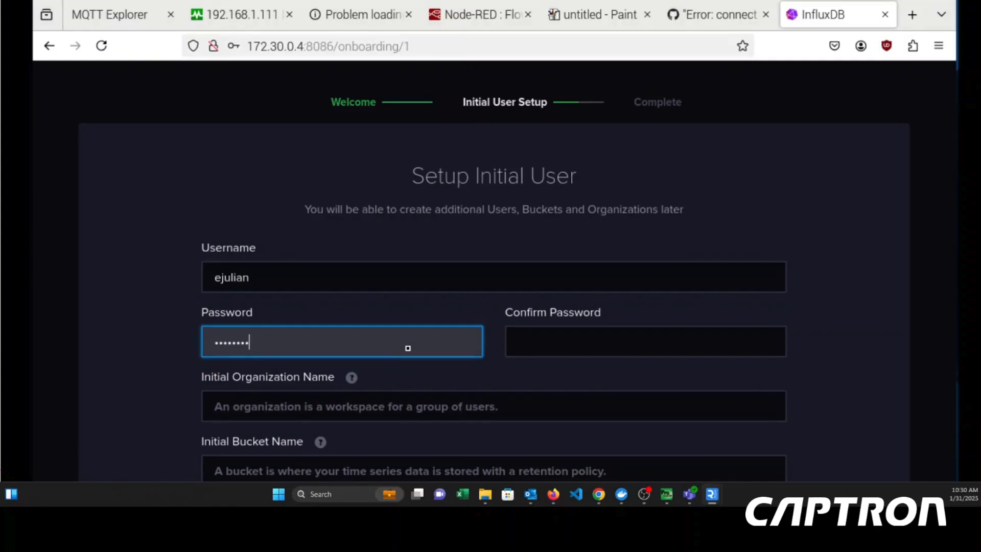
key(BackSpace)
key(BackSpace)
key(BackSpace)
key(BackSpace)
key(BackSpace)
key(BackSpace)
key(BackSpace)
key(BackSpace)
text(••)
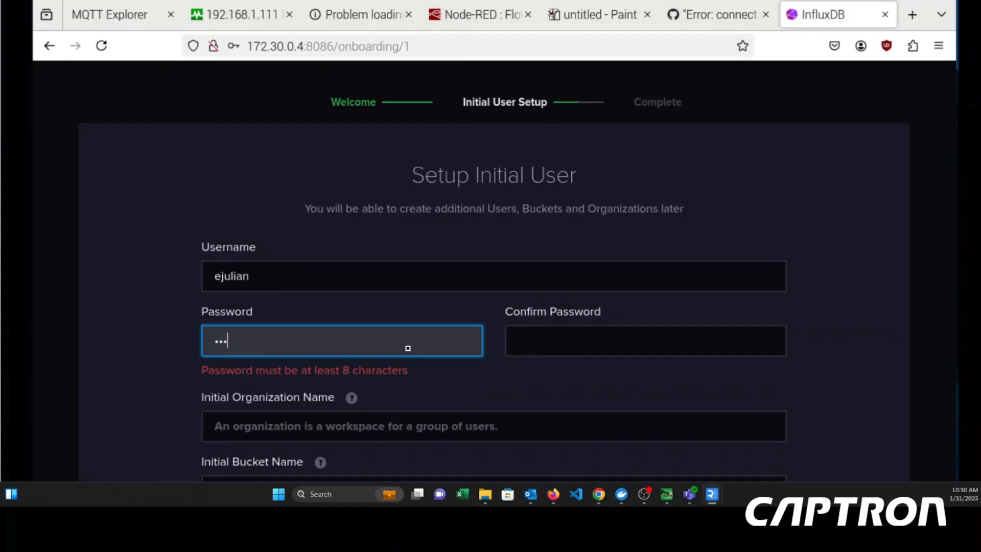
text(••••••••)
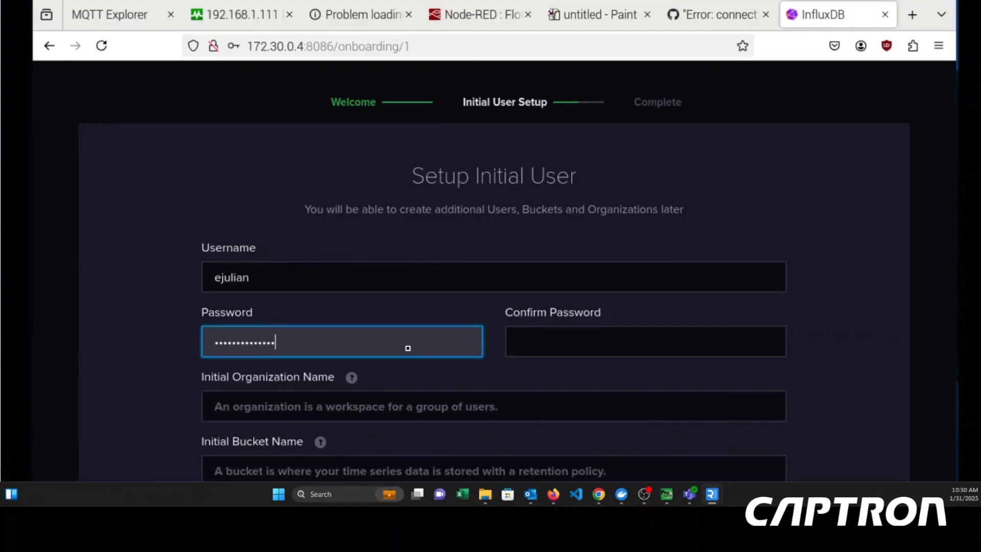
click(561, 358)
text(••)
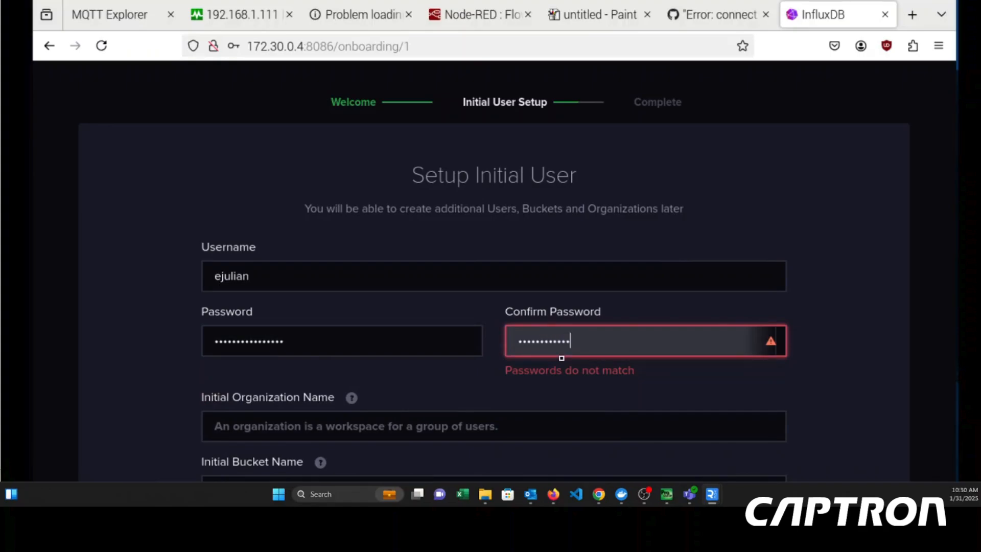
text(•)
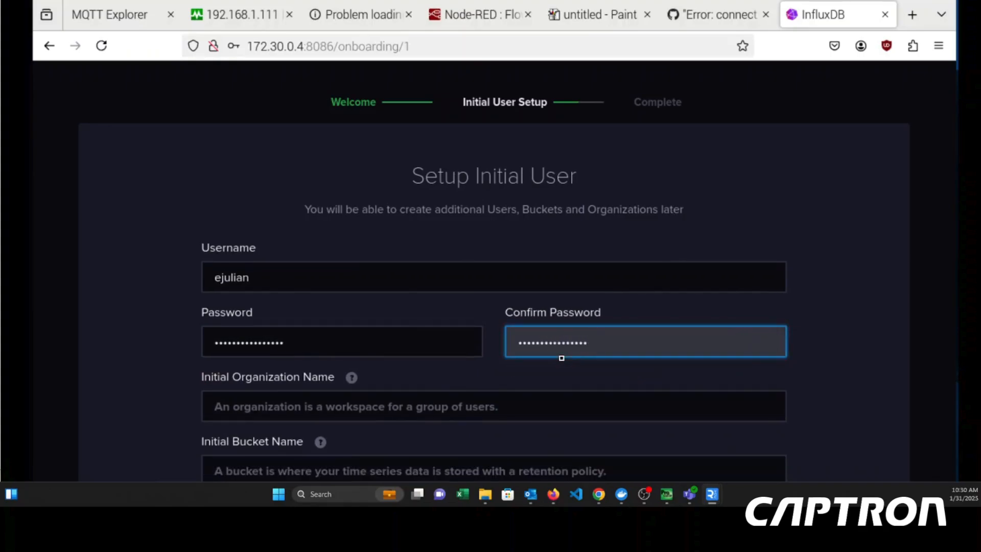
- Set the initial organization name to Captron and the initial bucket name to ImpactProcessData
click(366, 401)
text(Captron)
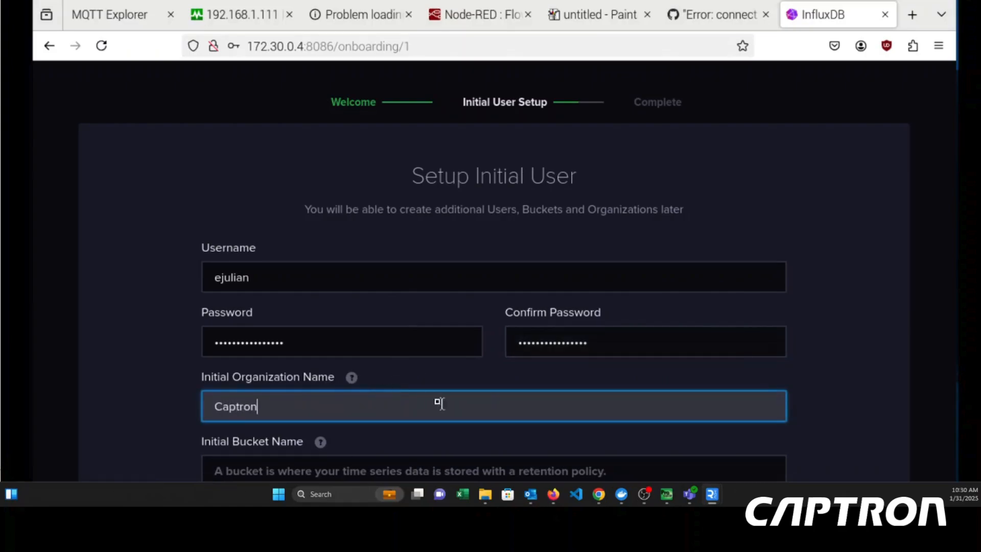
key(Tab)
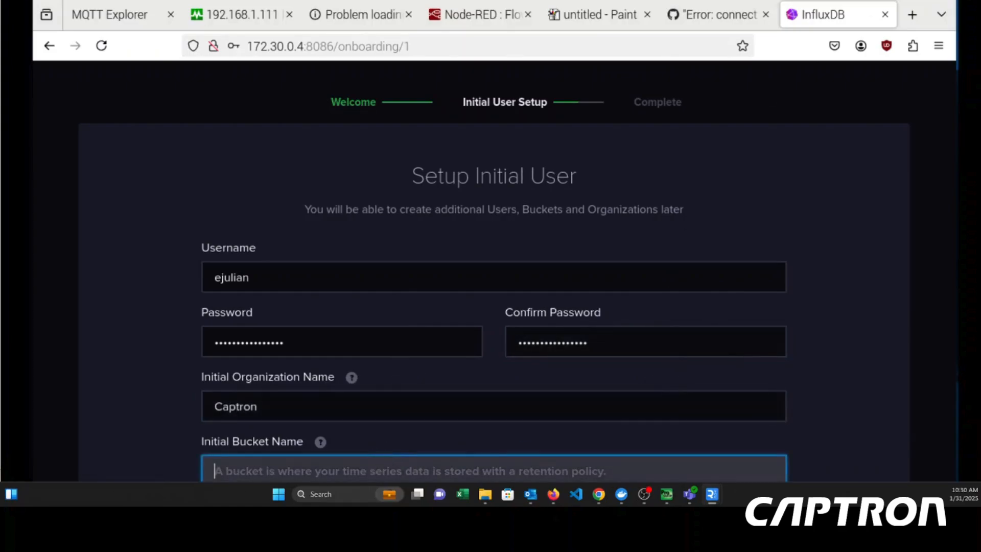
drag(490, 11, 500, 0)
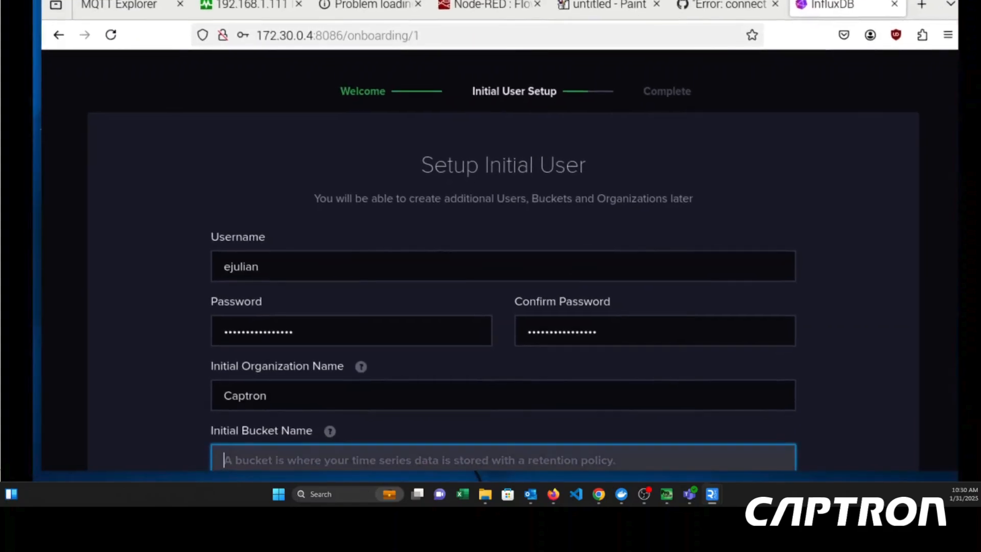
text(Im)
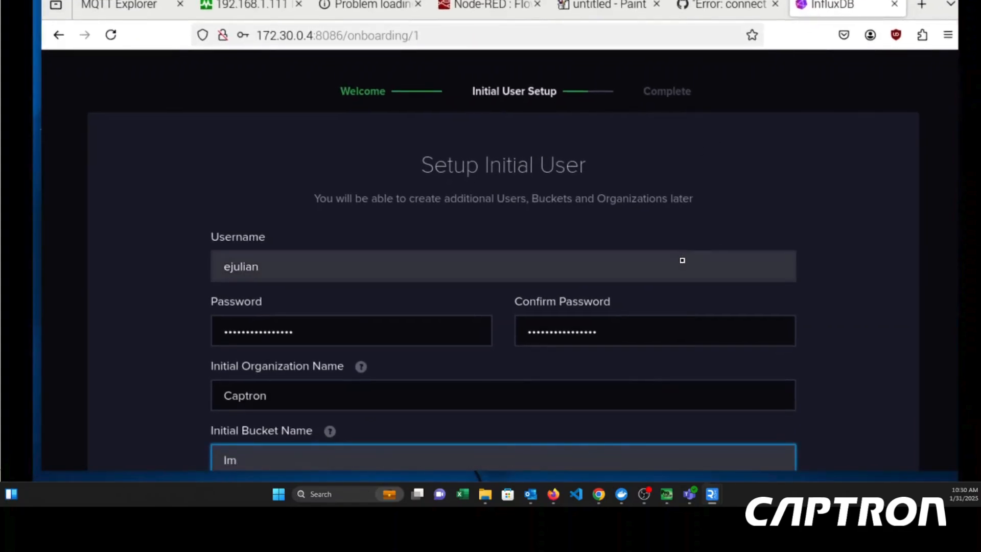
text(pactProcessD)
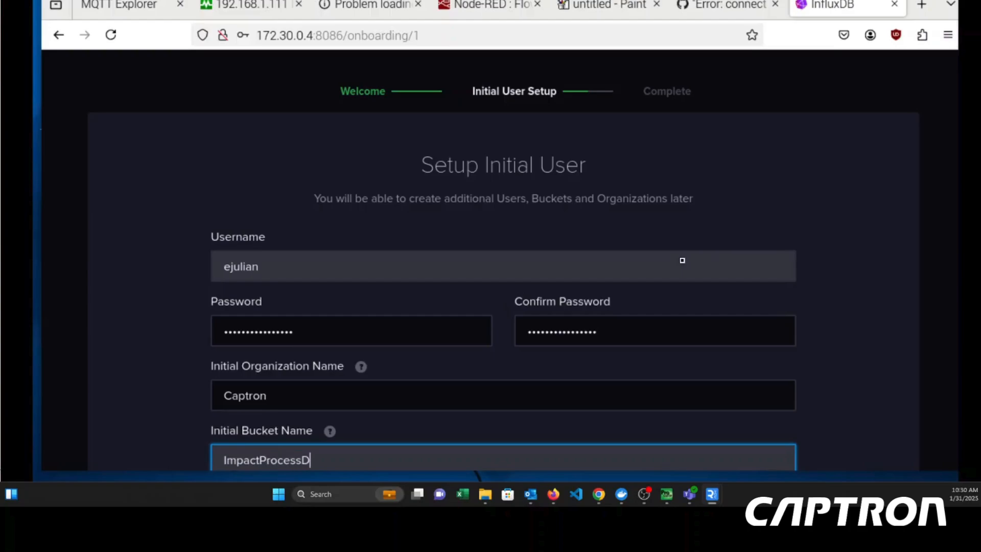
text(ata)
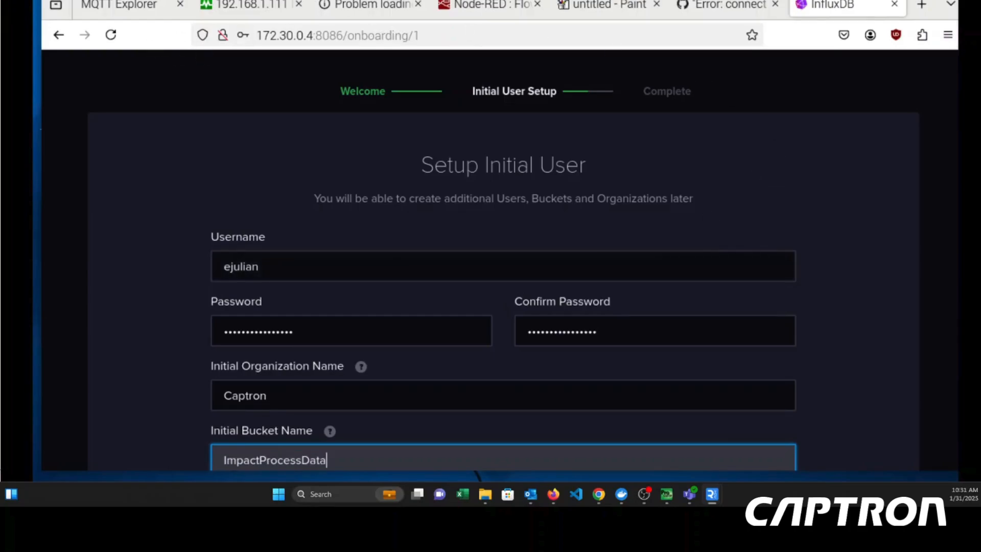
- Submit the completed initial user setup form
click(939, 1)
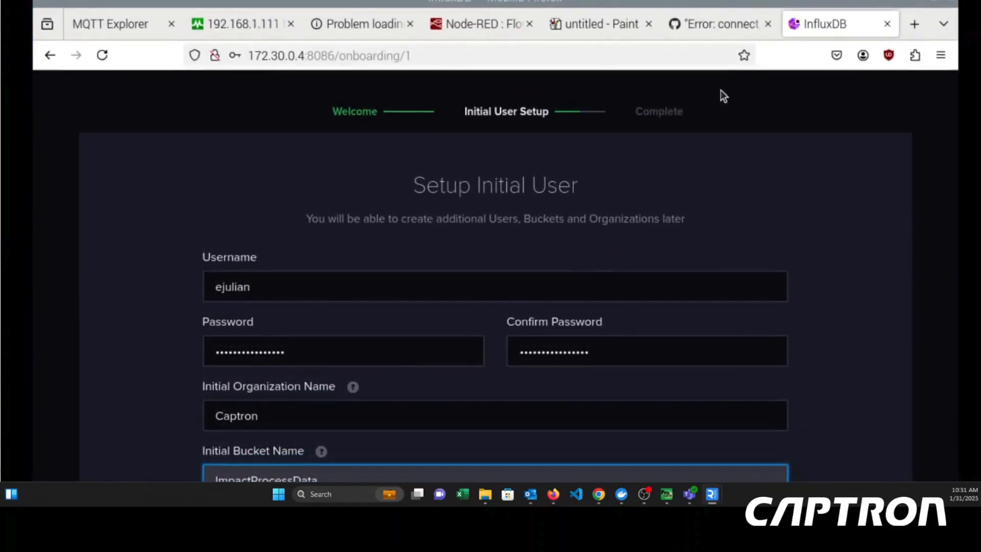
click(792, 351)
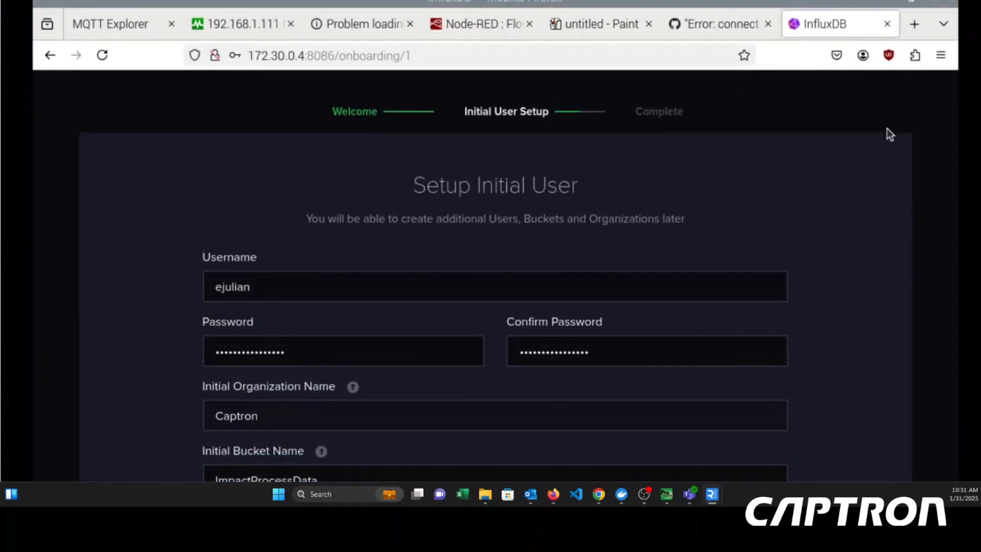
key(ctrl+minus)
key(ctrl+minus)
key(ctrl+minus)
key(ctrl+minus)
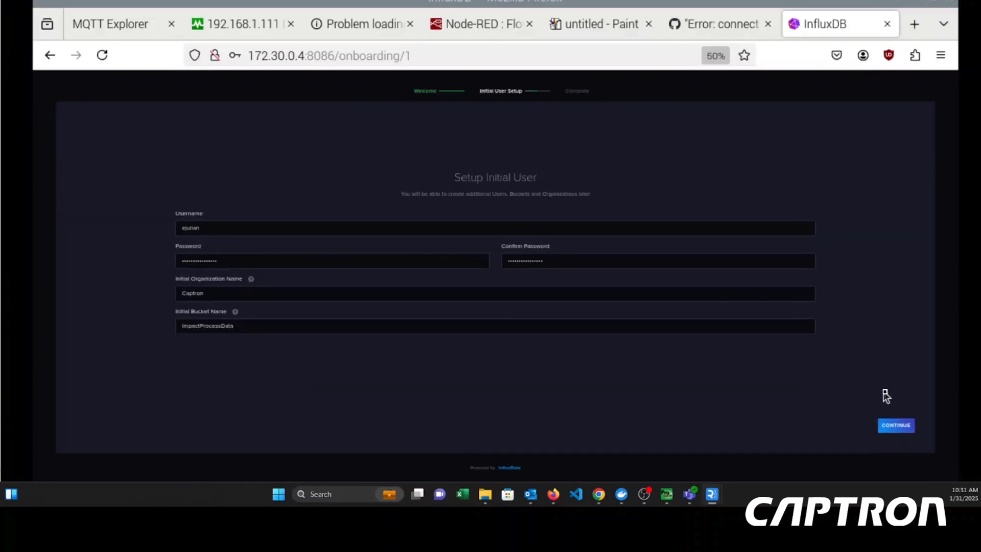
key(ctrl+plus)
key(ctrl+plus)
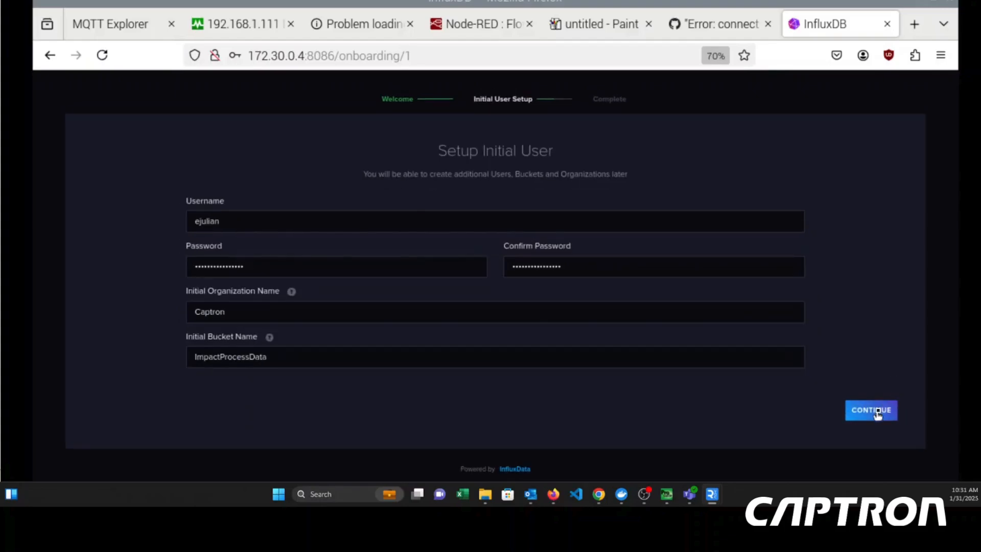
click(877, 415)
- Copy the operator API token to the clipboard
click(463, 265)
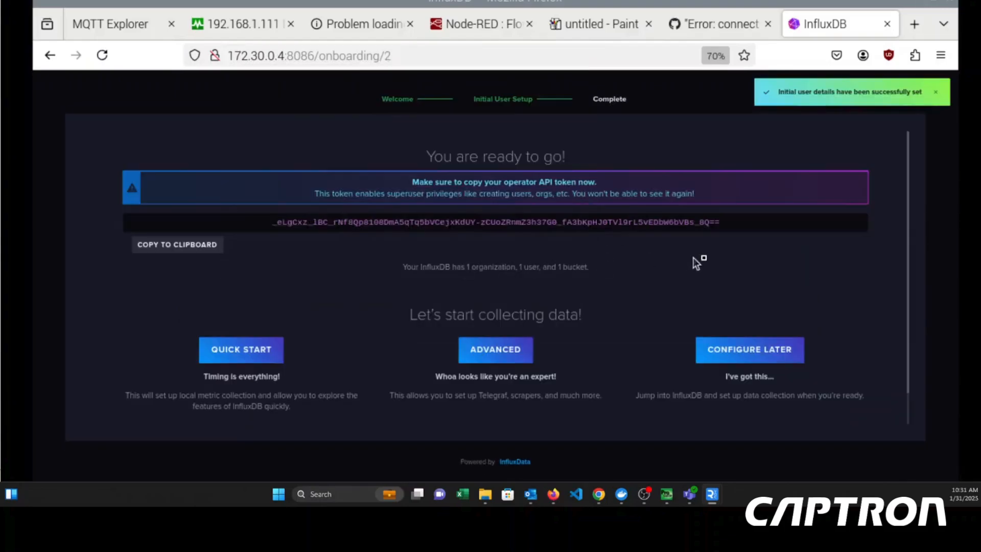
drag(720, 227, 265, 228)
click(206, 248)
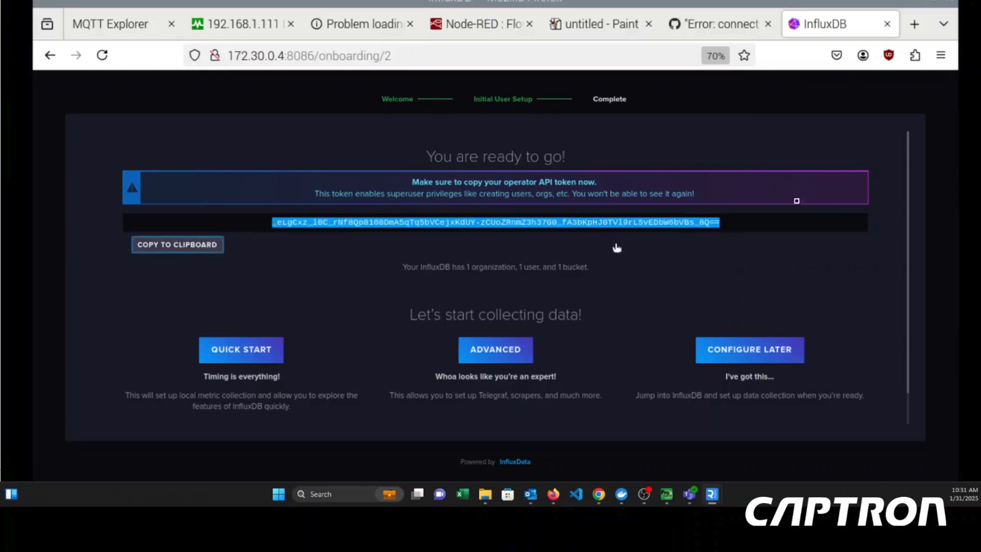
- Switch to Node-RED, search the node palette for InfluxDB nodes, and clear the filter
click(497, 23)
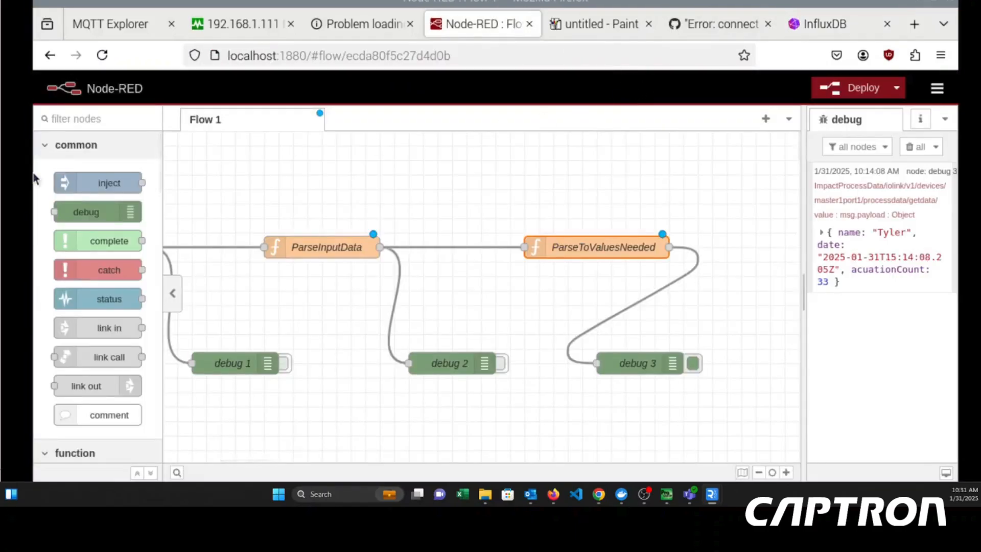
click(116, 117)
text(influb)
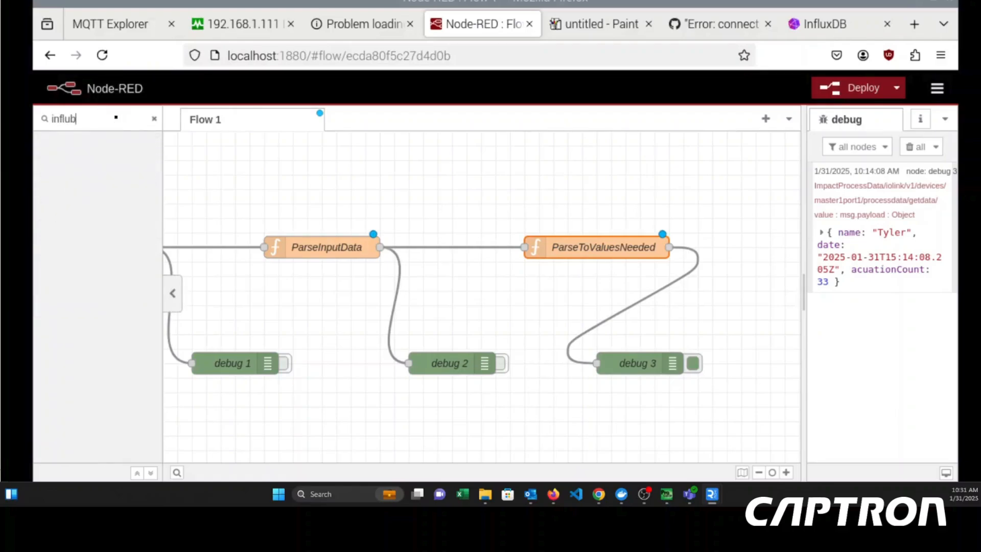
key(BackSpace)
key(BackSpace)
key(BackSpace)
key(BackSpace)
key(BackSpace)
- View the configuration nodes and search the flows for influx
click(937, 88)
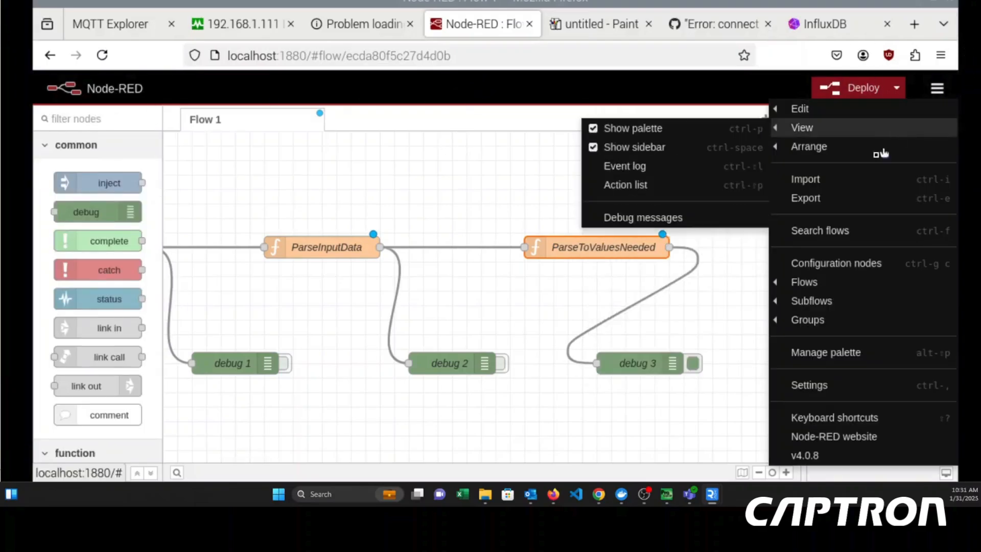
click(848, 262)
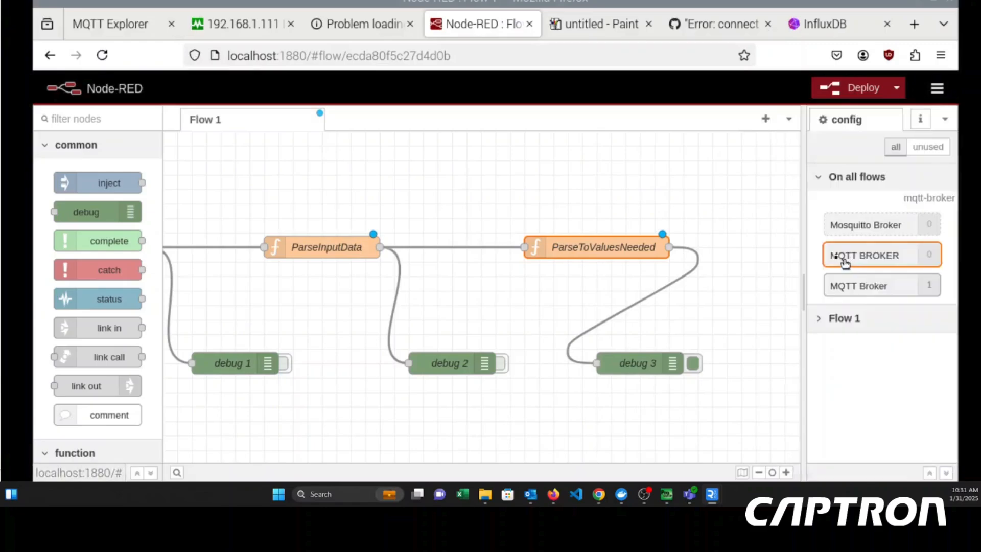
click(937, 88)
click(840, 237)
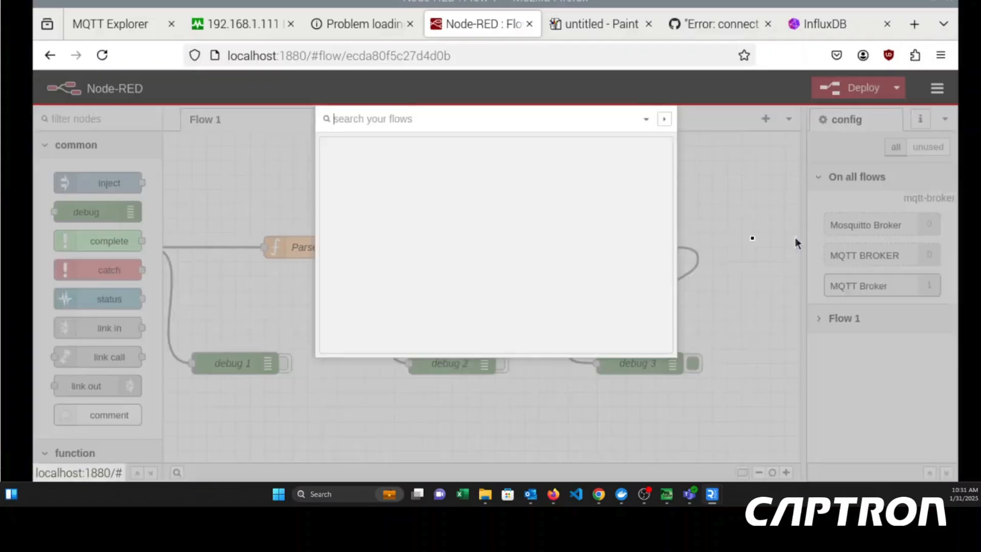
text(influx)
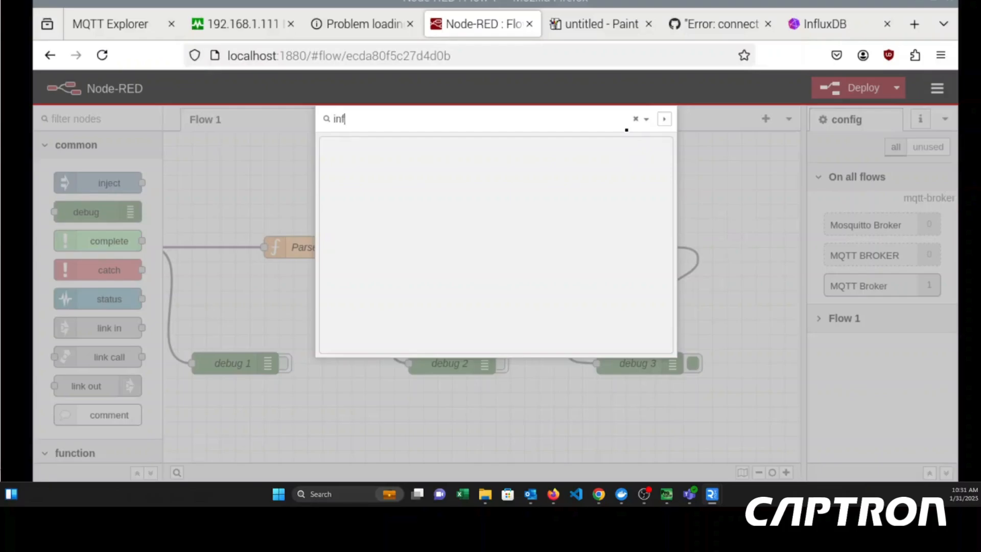
key(BackSpace)
key(BackSpace)
key(BackSpace)
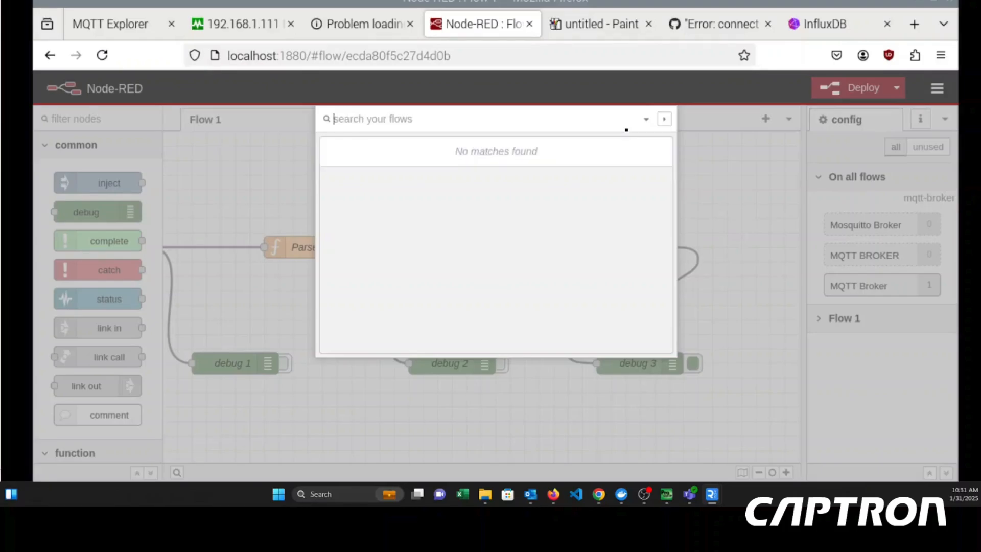
key(Escape)
click(939, 88)
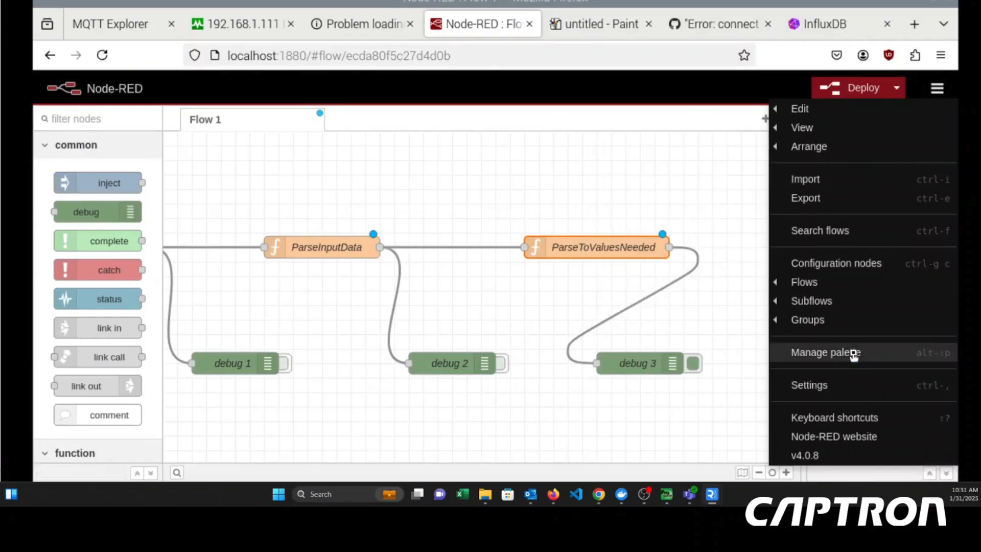
click(852, 352)
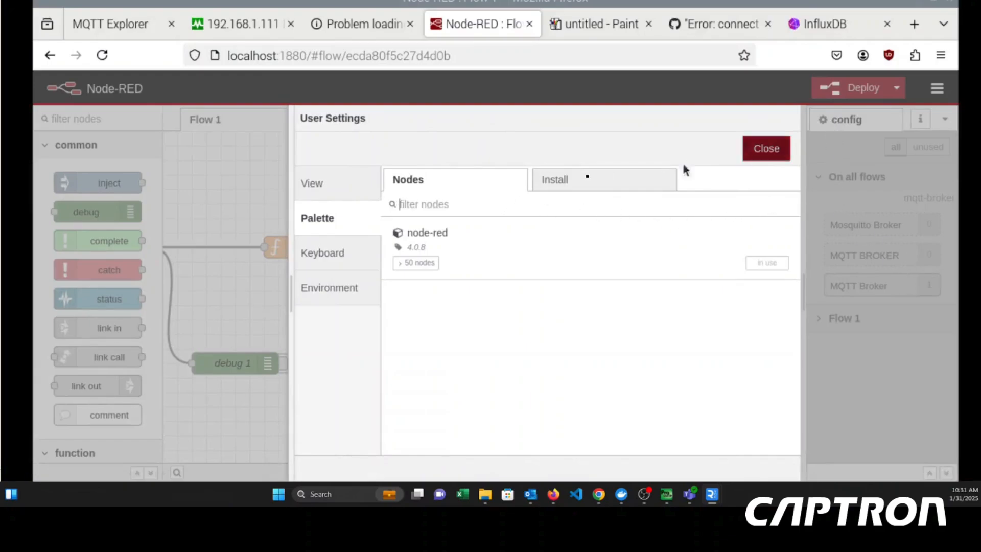
text(influx)
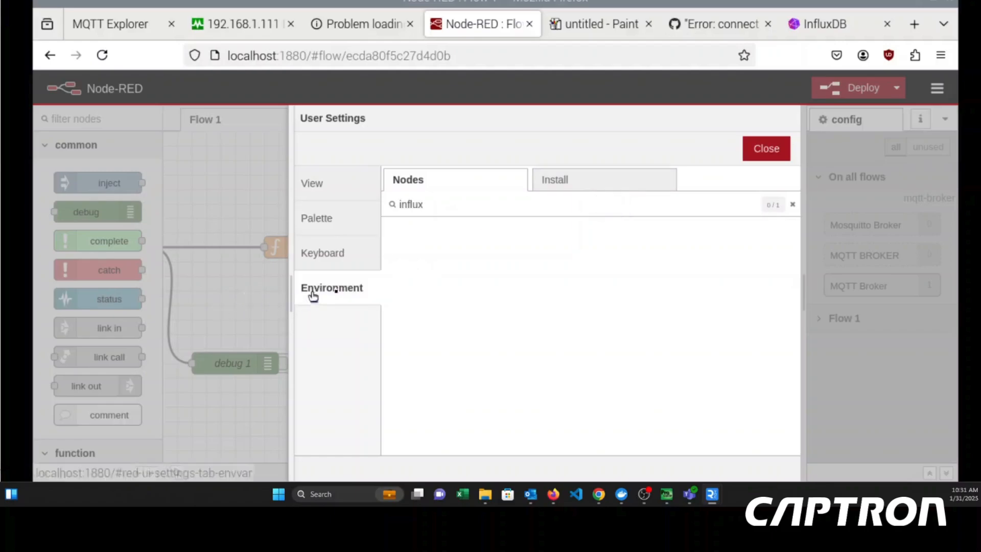
click(313, 290)
click(334, 192)
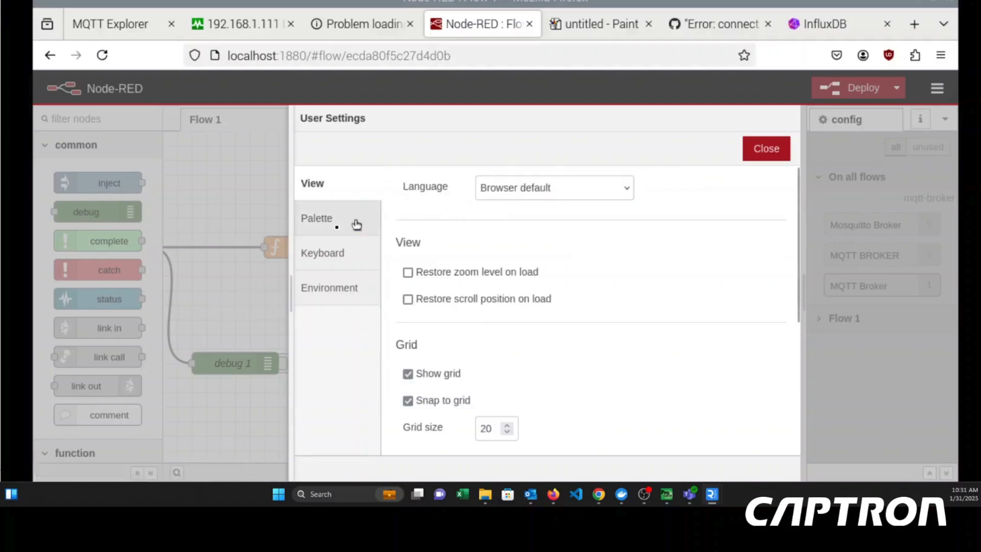
click(355, 223)
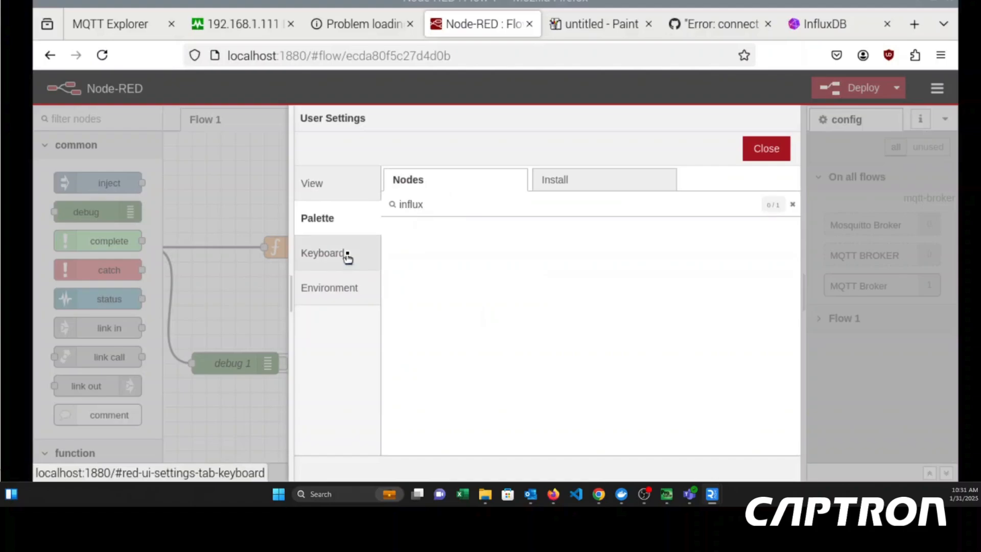
click(574, 185)
text(influxdb)
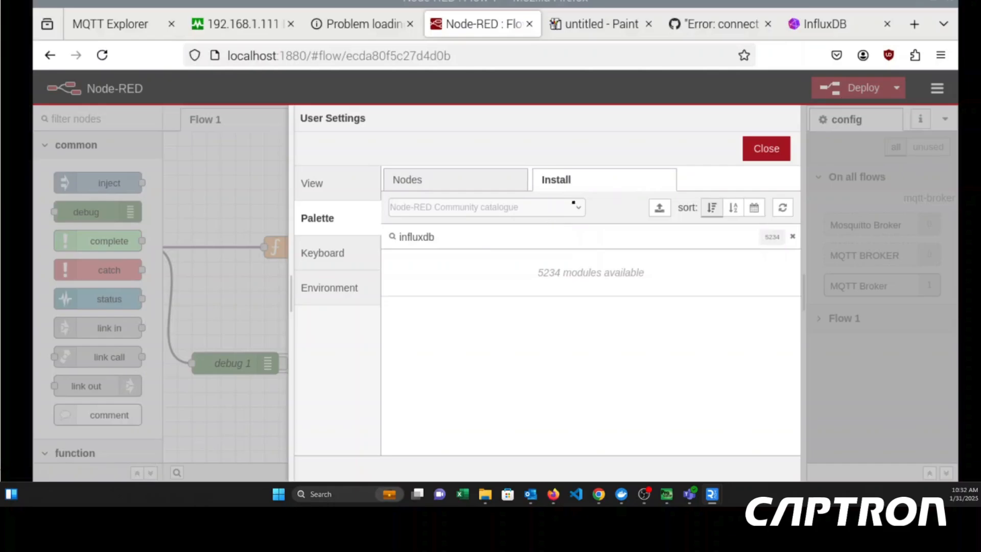
click(787, 159)
- Find influxdb in the palette manager's installable modules, install node-red-contrib-influxdb, and close the settings
click(937, 88)
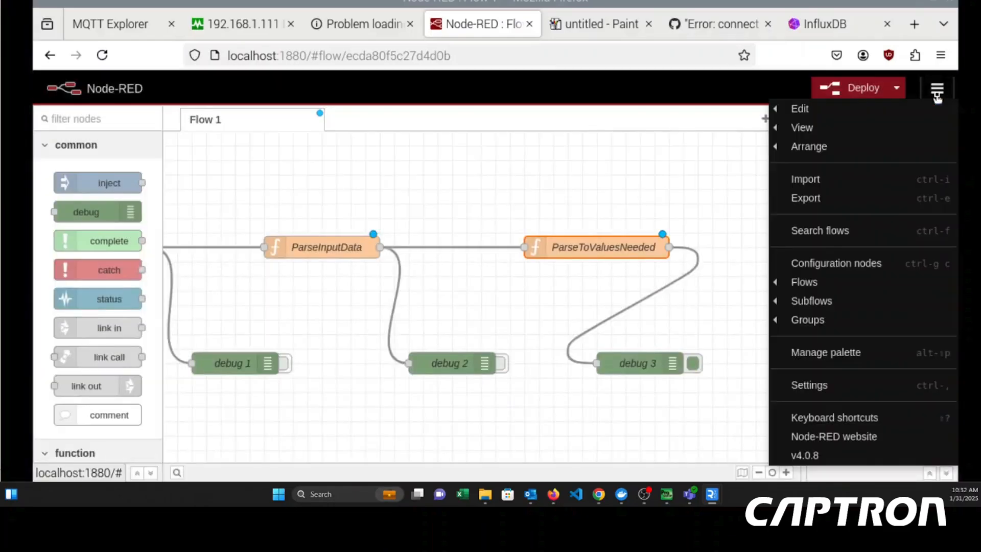
click(832, 353)
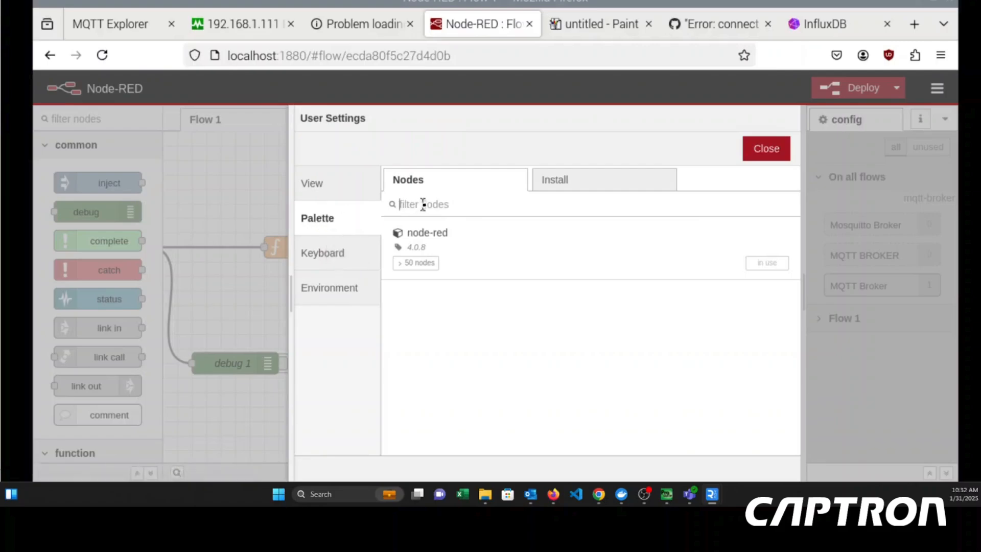
click(544, 183)
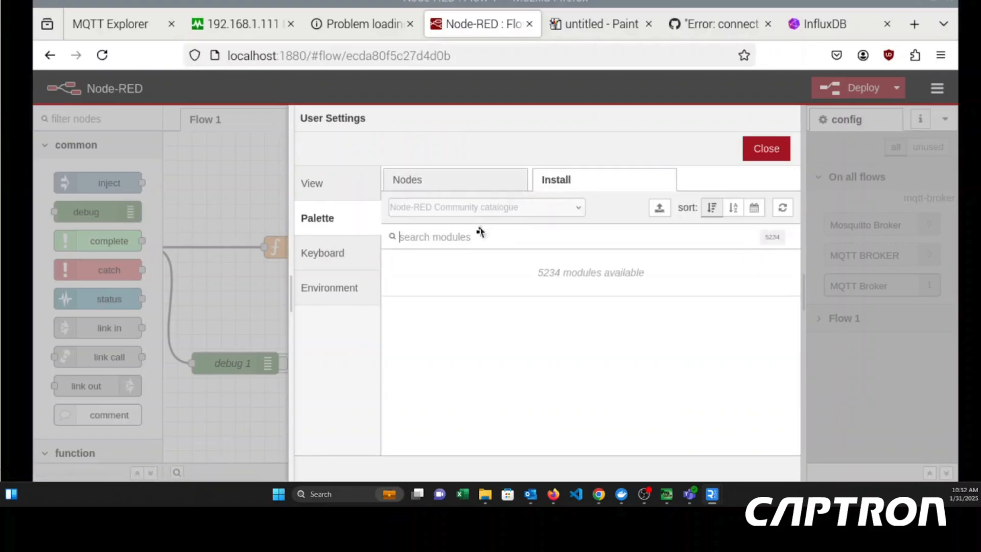
text(influxdb)
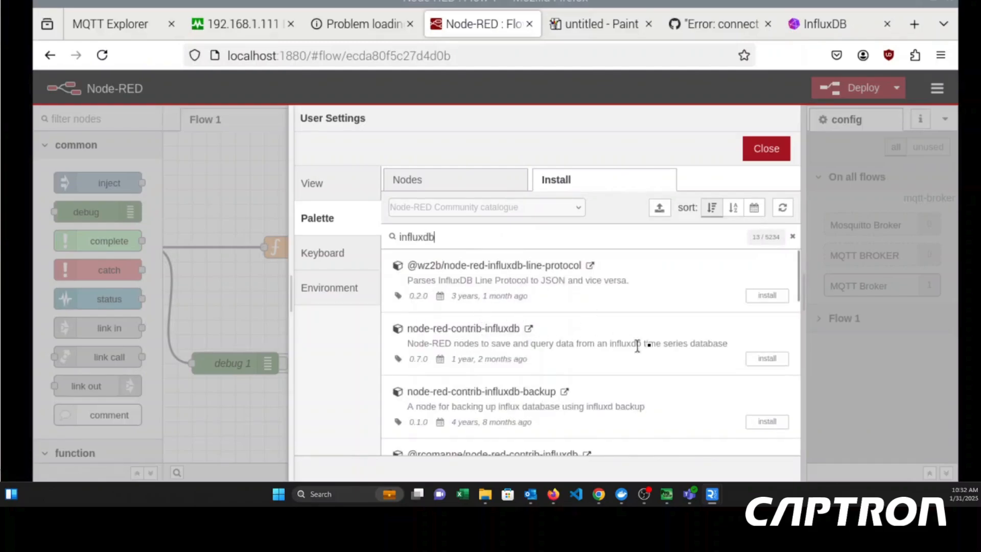
drag(414, 333, 520, 330)
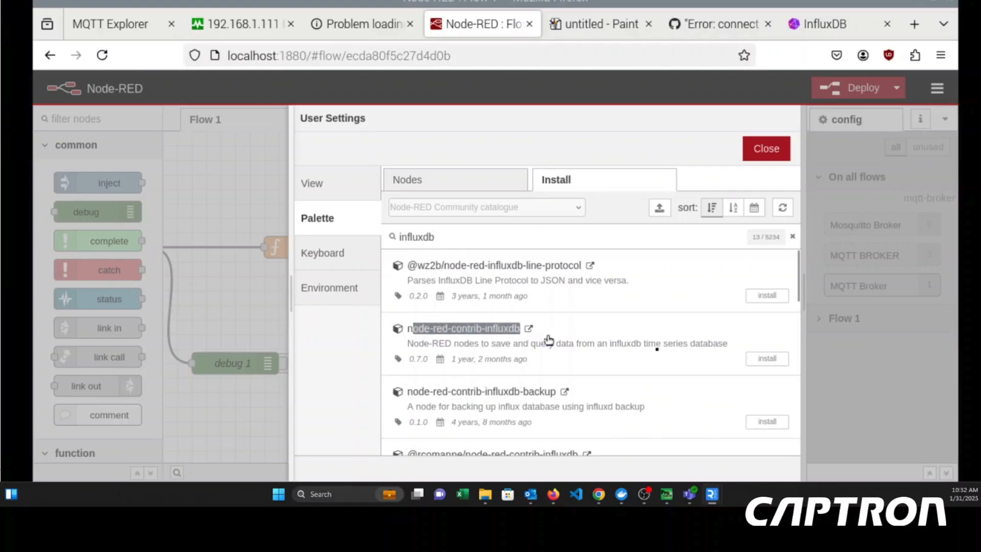
click(774, 359)
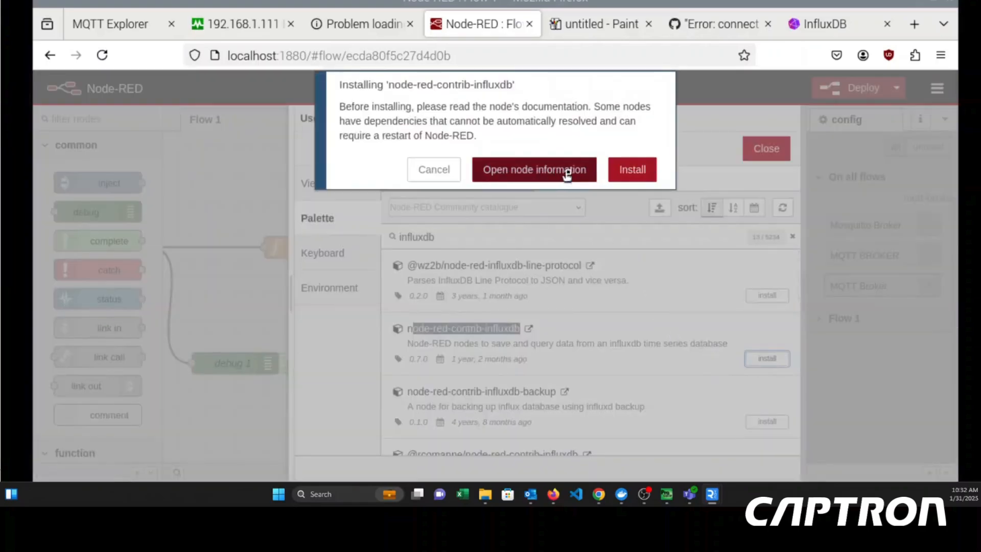
click(620, 174)
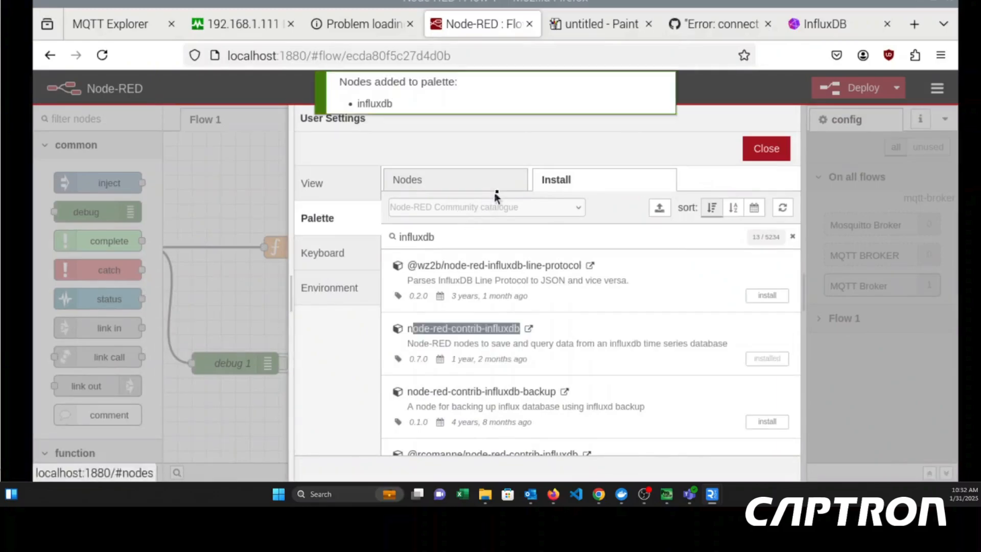
click(767, 149)
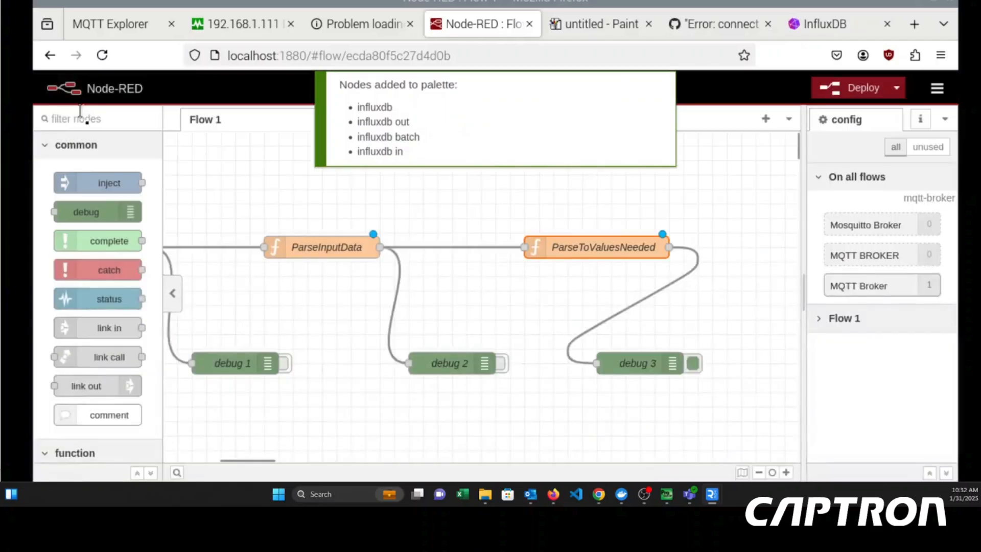
- Add an influxdb out node to the right of ParseToValuesNeeded and wire that function's output to it
click(95, 124)
text(influxdb)
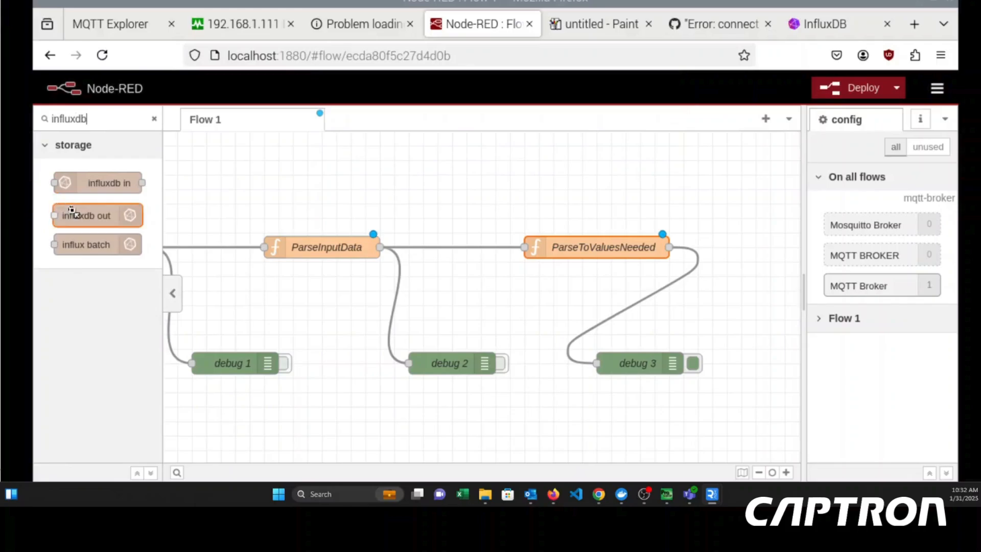
drag(820, 276, 786, 247)
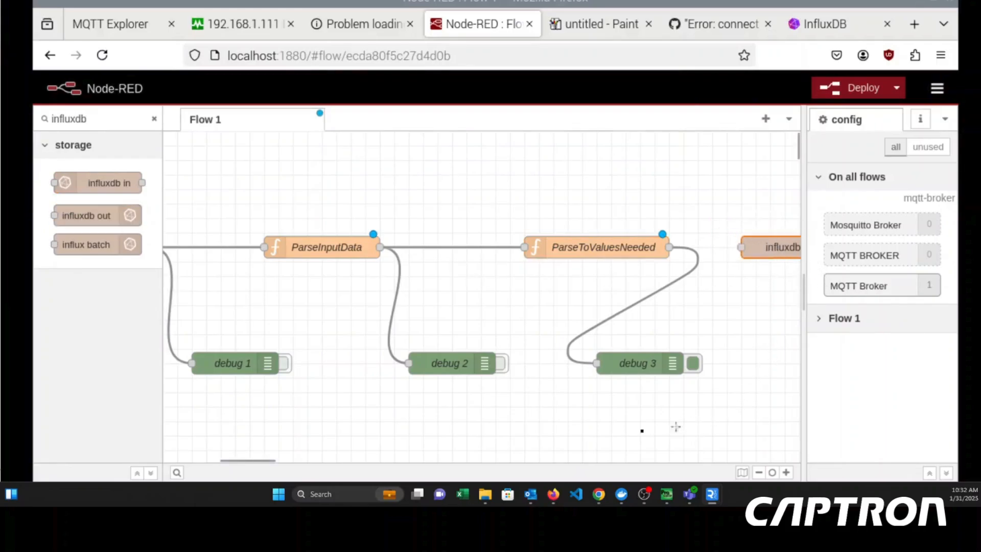
drag(669, 248, 750, 248)
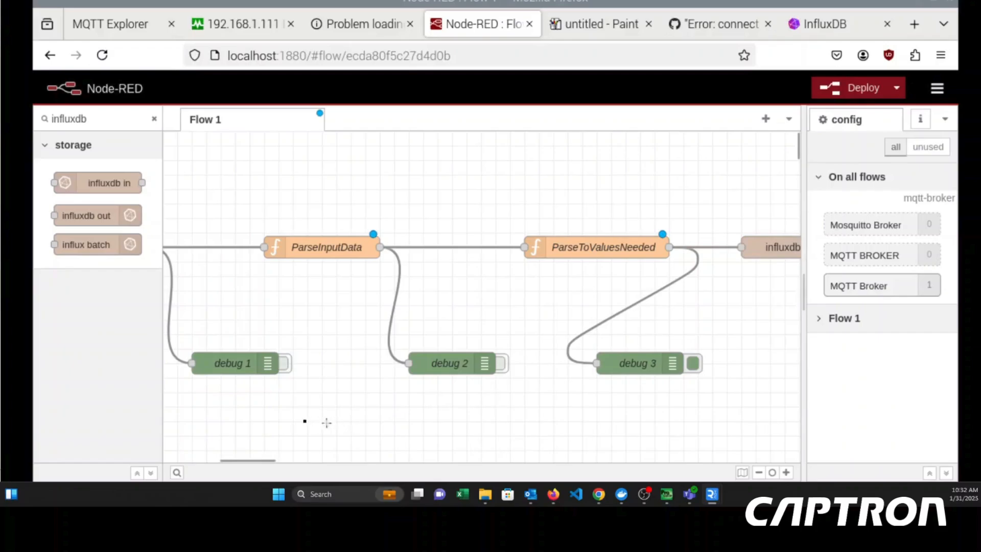
mouse_move(274, 459)
mouse_down()
mouse_move(414, 459)
mouse_move(277, 460)
mouse_up()
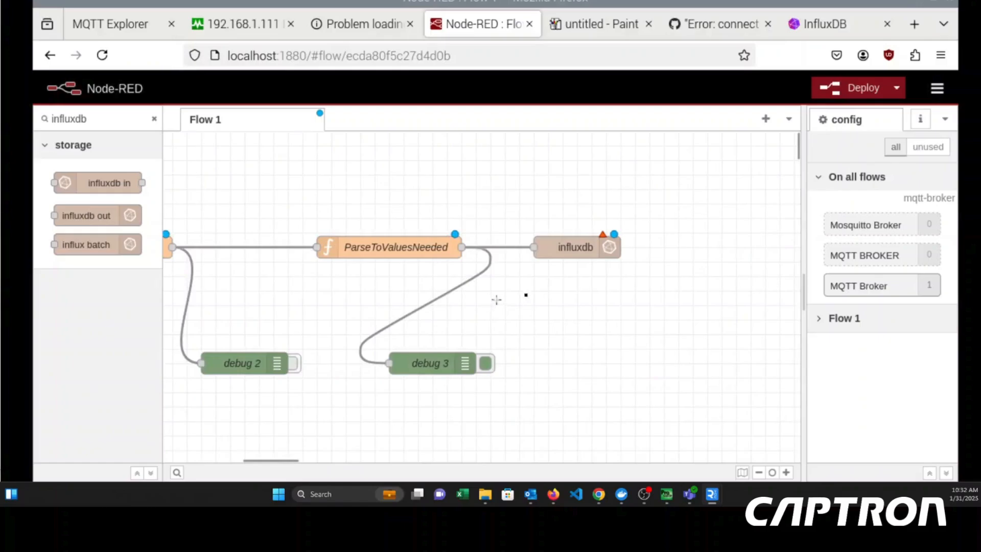
click(562, 254)
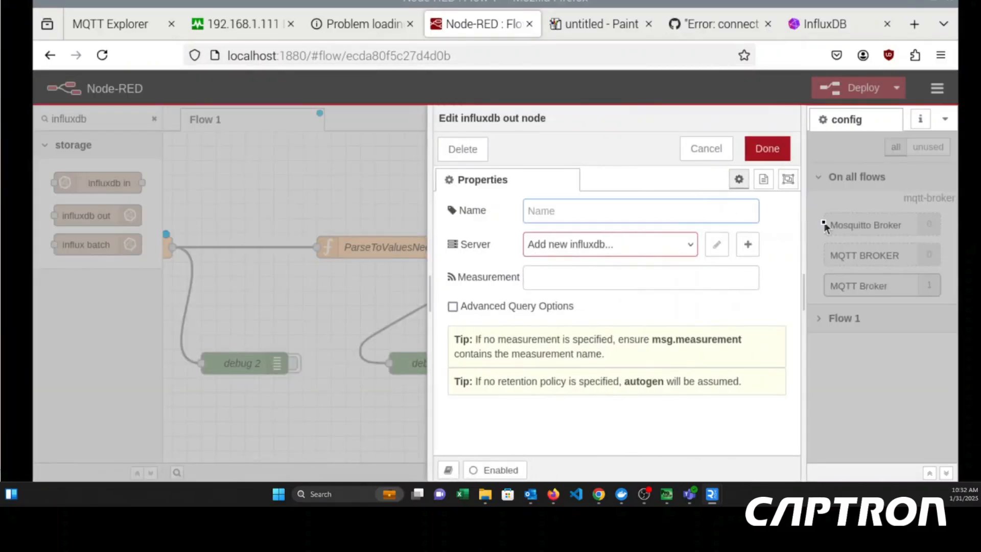
click(674, 248)
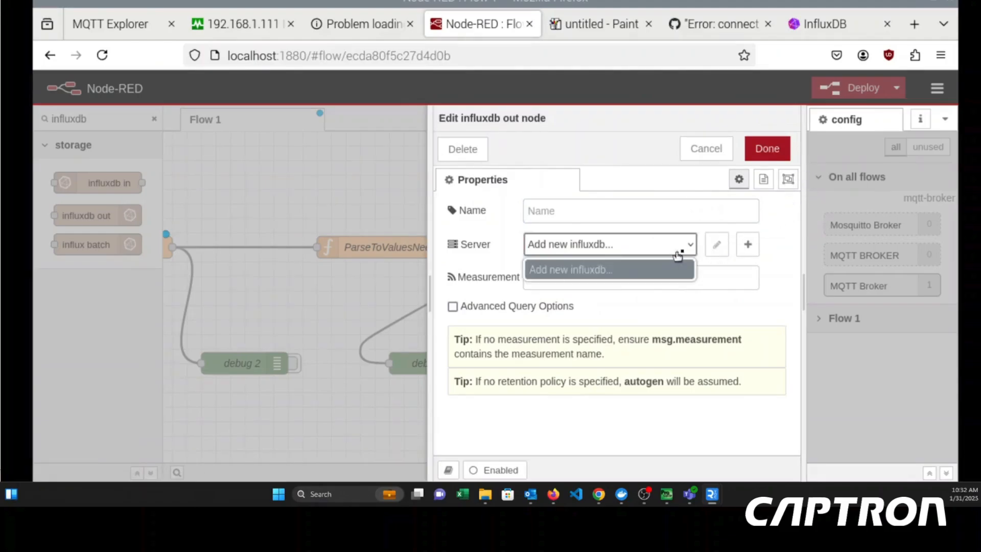
click(716, 245)
click(716, 246)
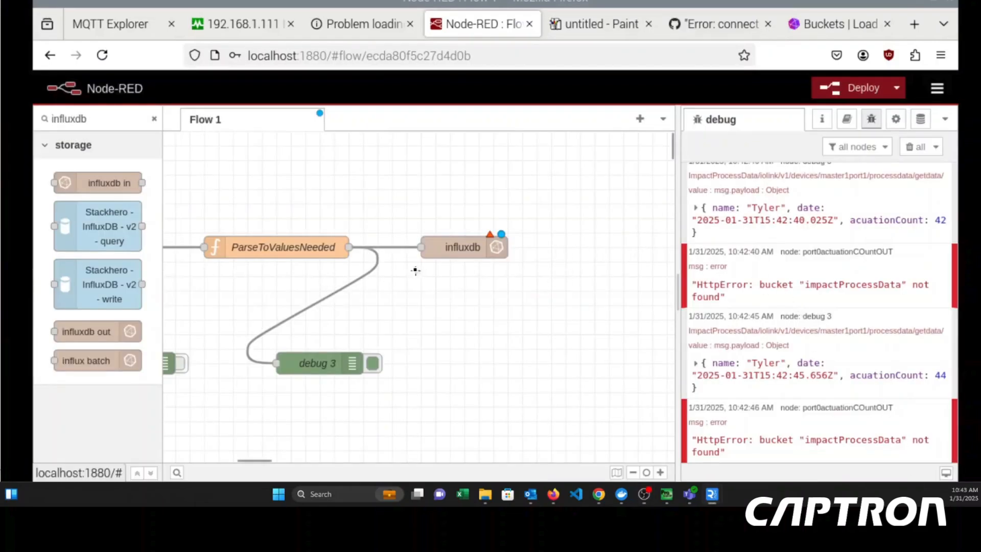
- Name the influxdb out node Port0AcuationCount
double_click(461, 247)
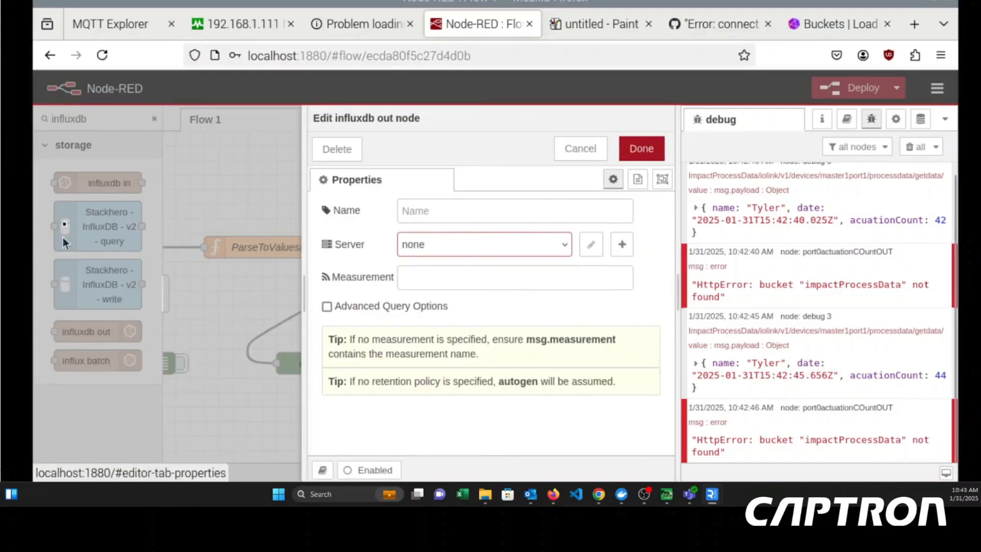
click(458, 211)
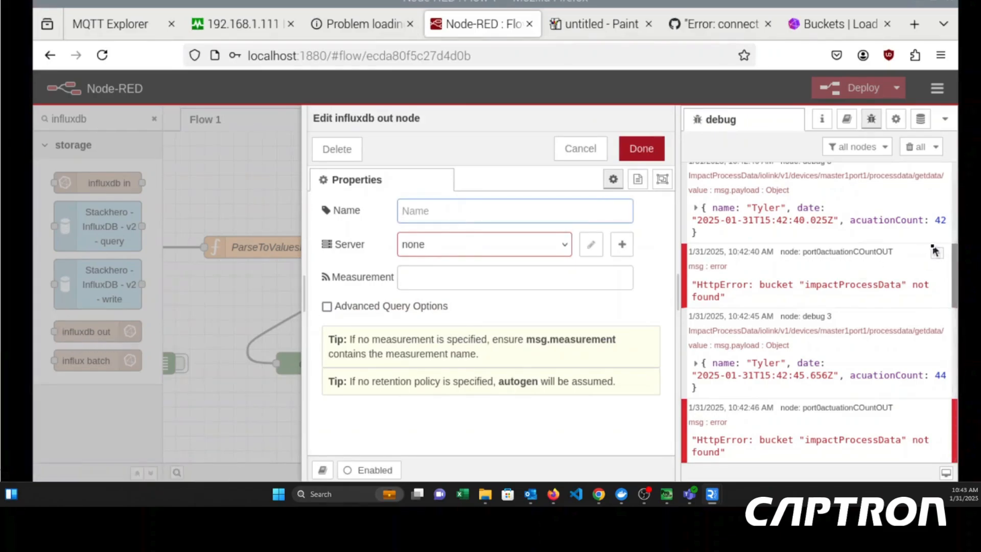
text(Port0AcuationCount)
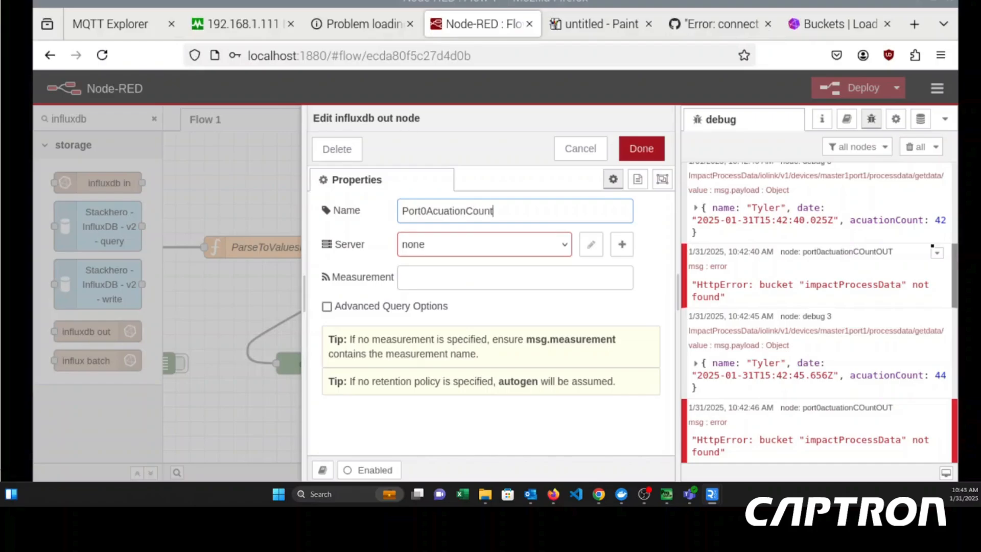
- Start a new InfluxDB server configuration for the node and set its version to 2.0
click(622, 244)
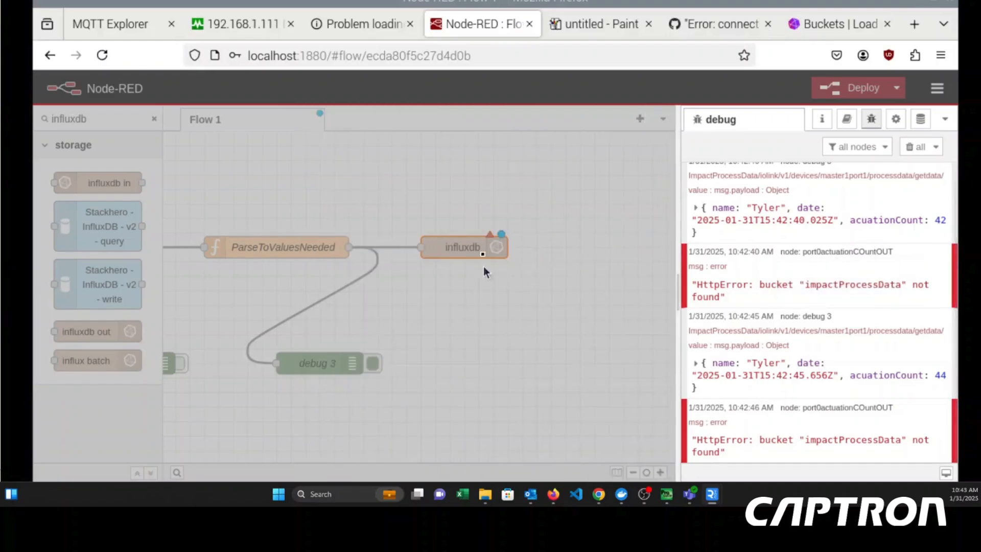
drag(459, 276, 318, 261)
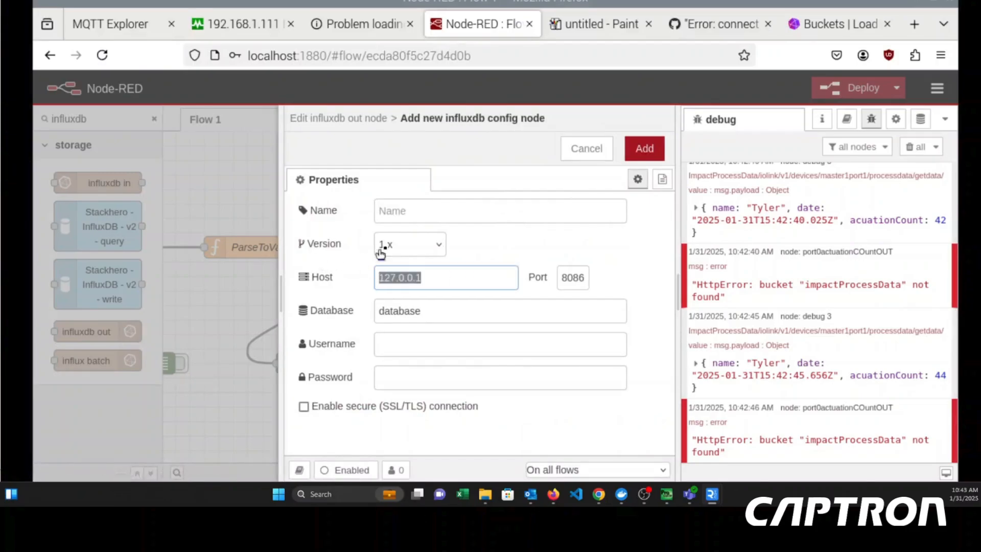
click(397, 256)
click(404, 306)
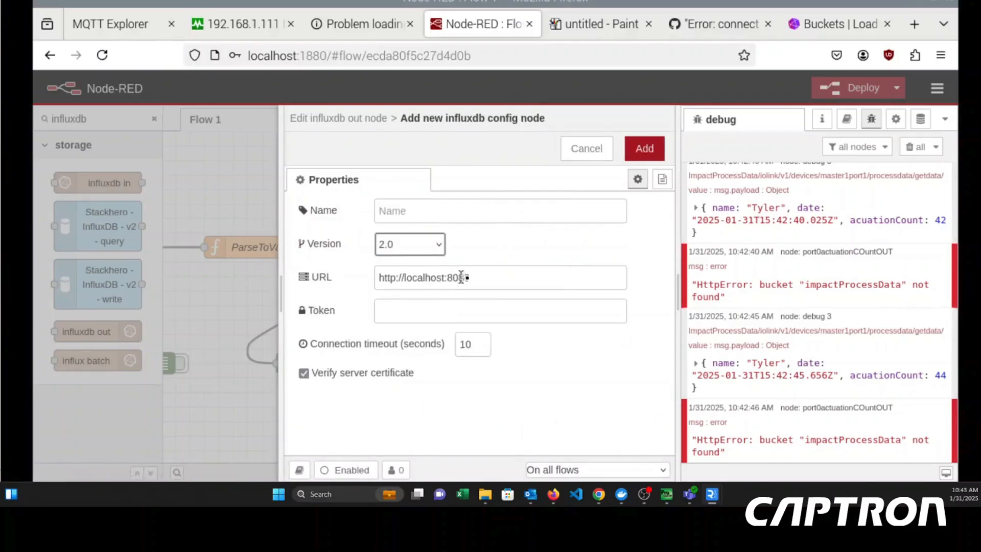
drag(473, 277, 194, 233)
click(490, 271)
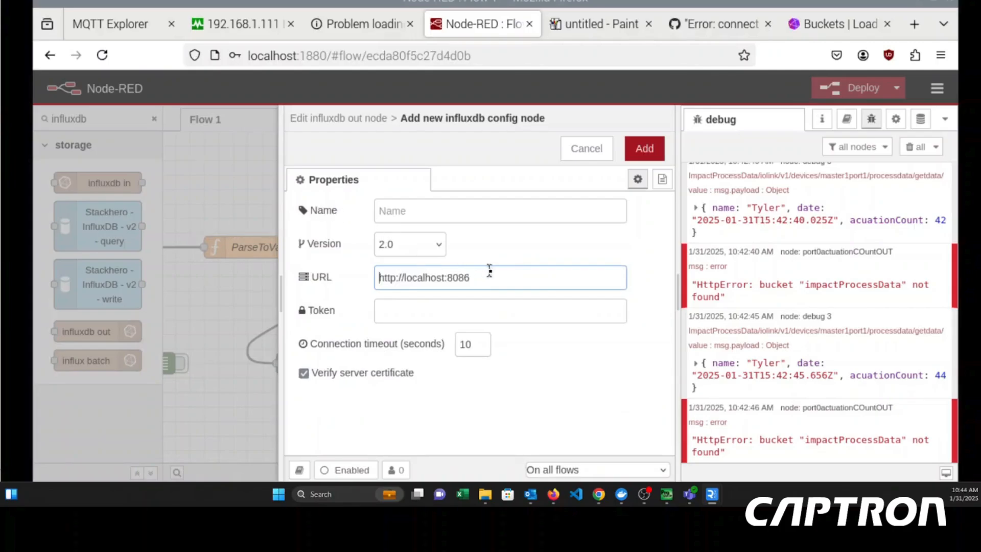
double_click(501, 276)
key(BackSpace)
key(BackSpace)
key(BackSpace)
key(BackSpace)
key(BackSpace)
key(BackSpace)
key(BackSpace)
key(BackSpace)
key(BackSpace)
key(BackSpace)
key(BackSpace)
key(BackSpace)
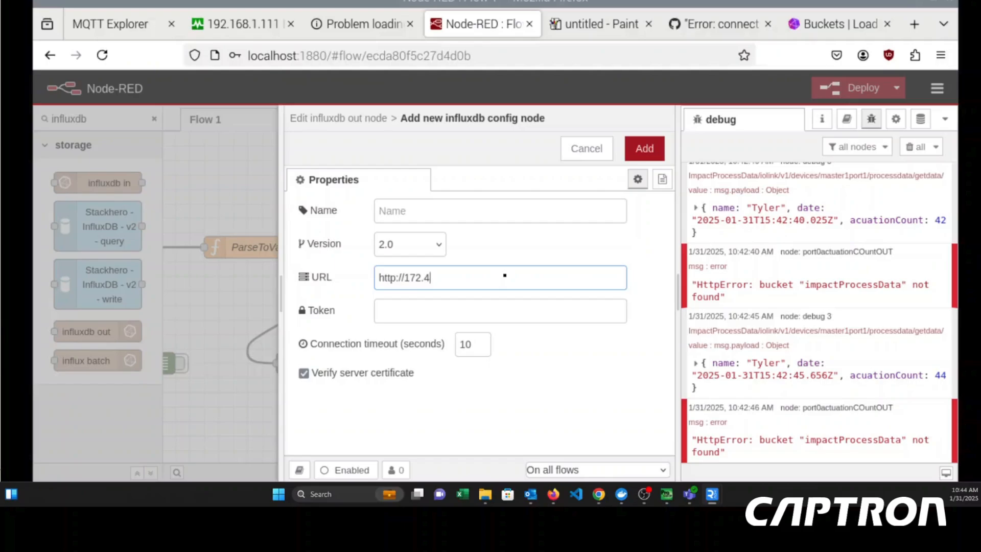
click(536, 1)
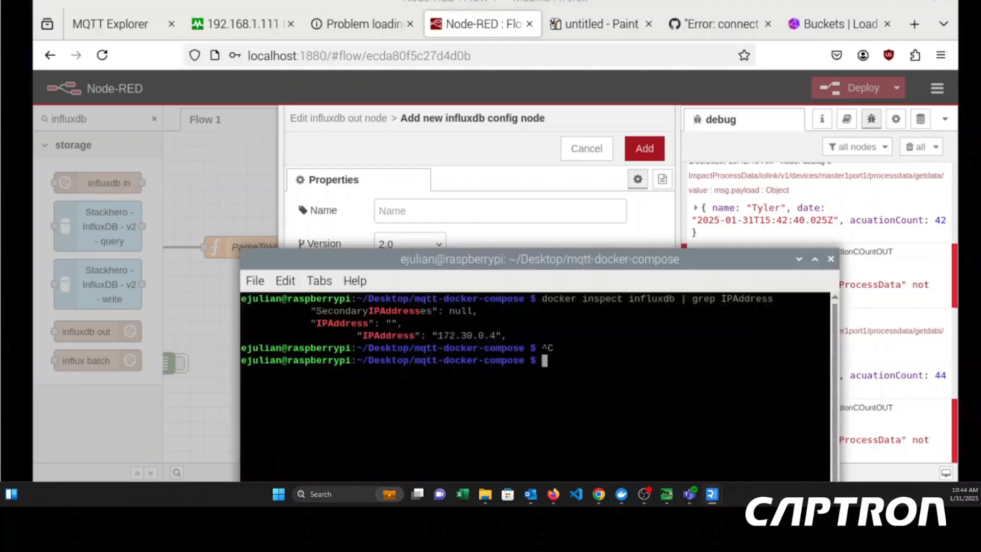
click(536, 1)
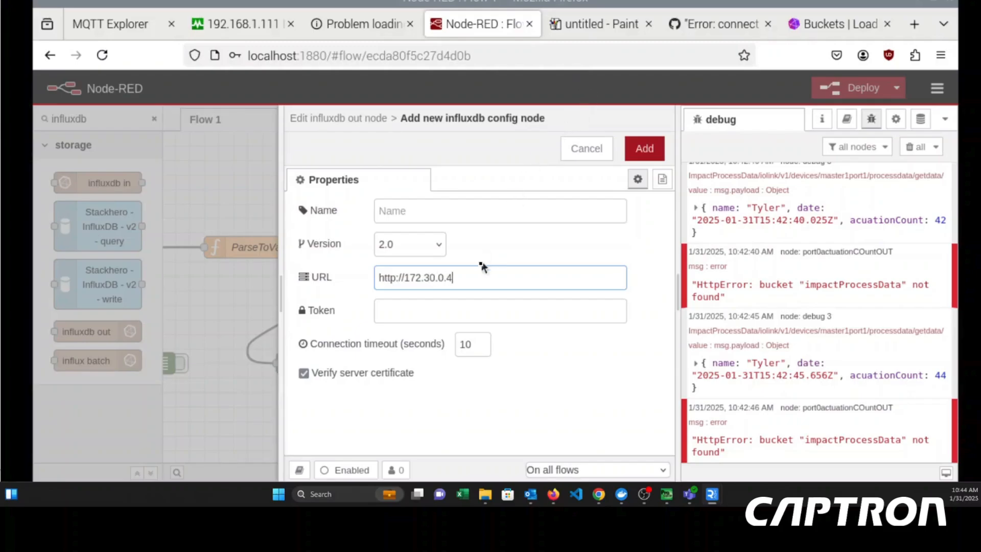
- Paste the API token into the server configuration, name it influxdb, and add it to the output node
click(460, 309)
key(ctrl+v)
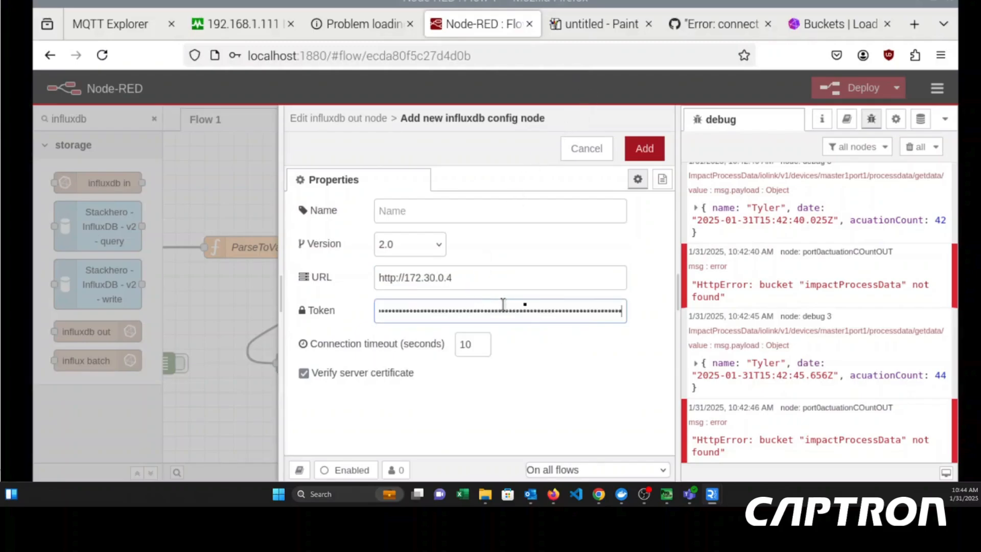
click(474, 220)
text(Captron)
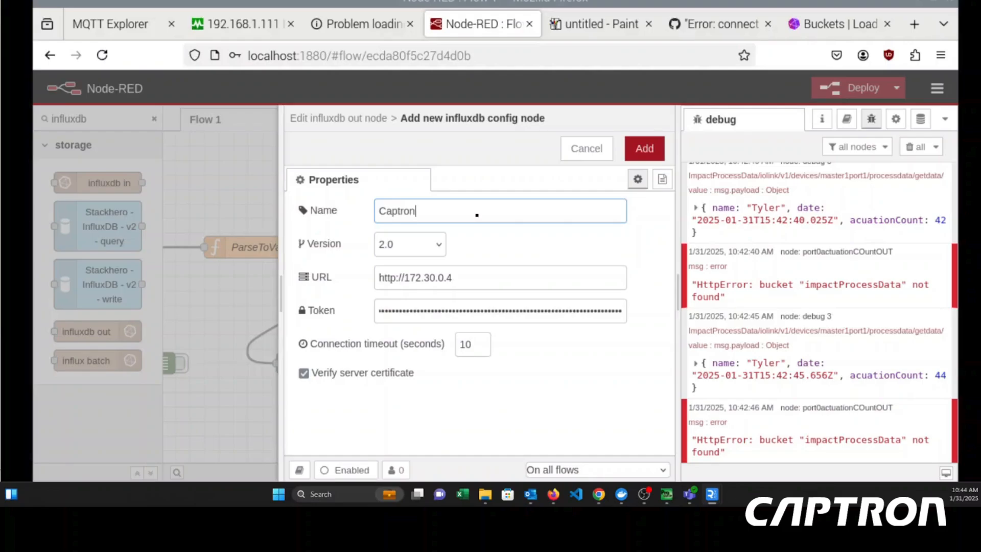
key(BackSpace)
key(BackSpace)
text(in)
click(642, 151)
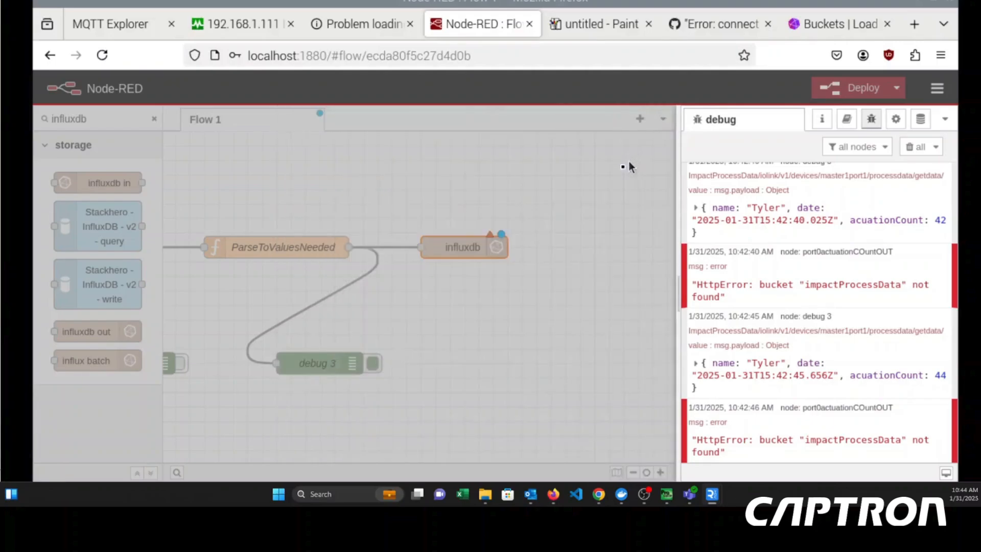
- Set the influxdb out node's organization to Captron, bucket to ImpactProcessData and measurement to port0, and save the node
drag(491, 275, 369, 277)
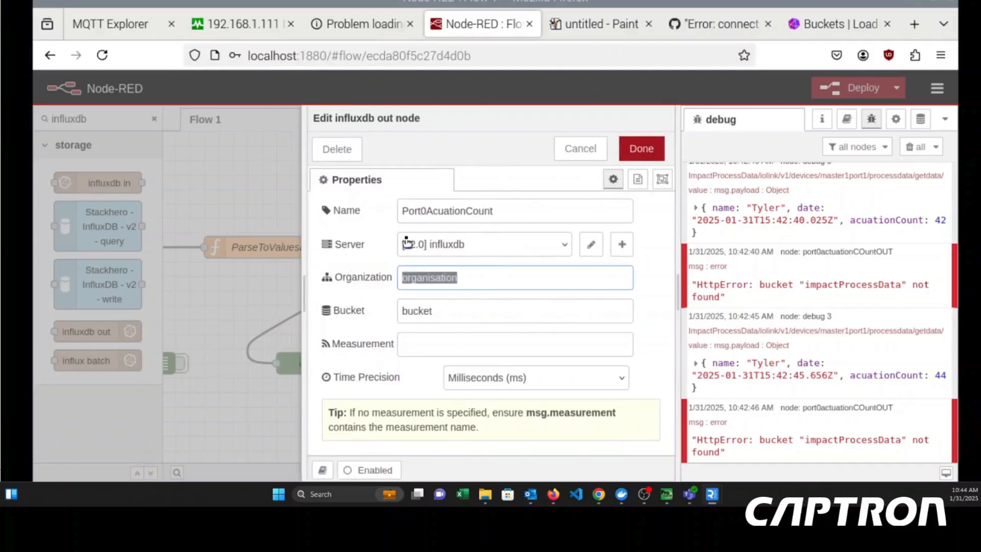
text(Captron)
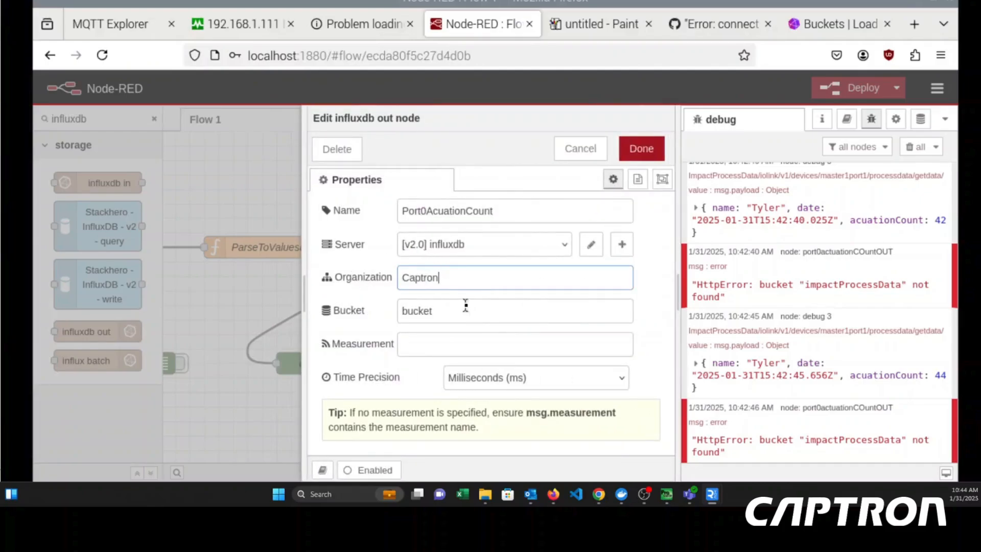
drag(467, 304, 368, 293)
key(BackSpace)
text(ImpactProcessData)
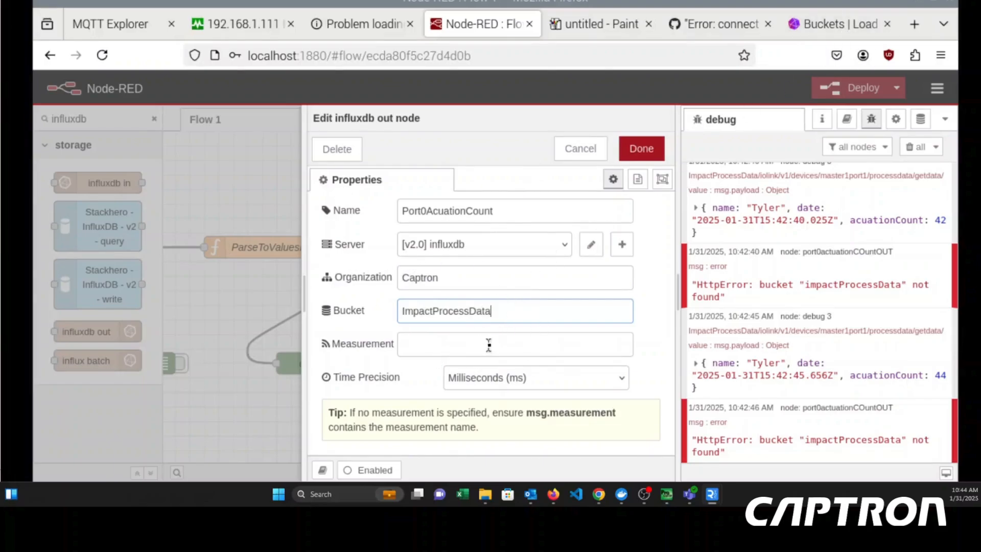
click(489, 345)
text(port0)
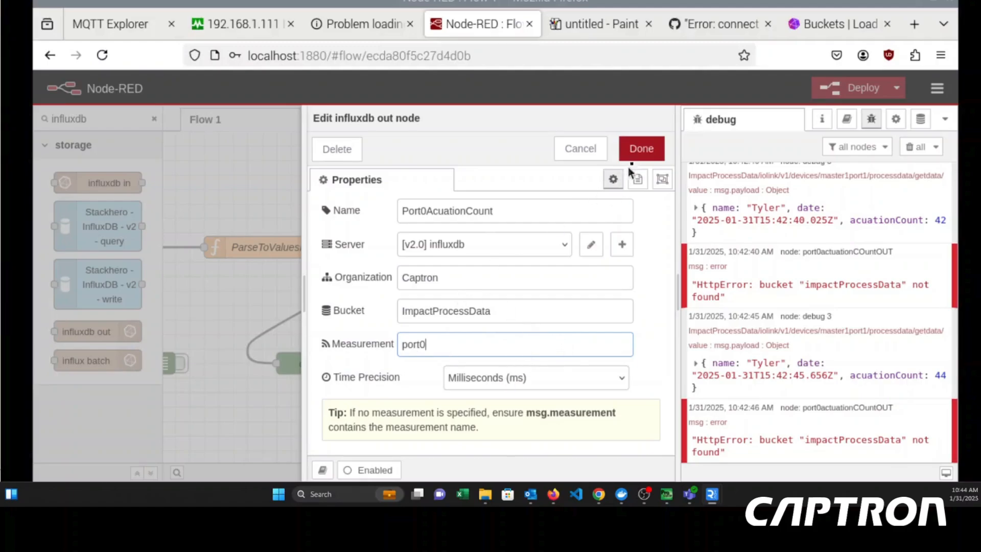
click(638, 153)
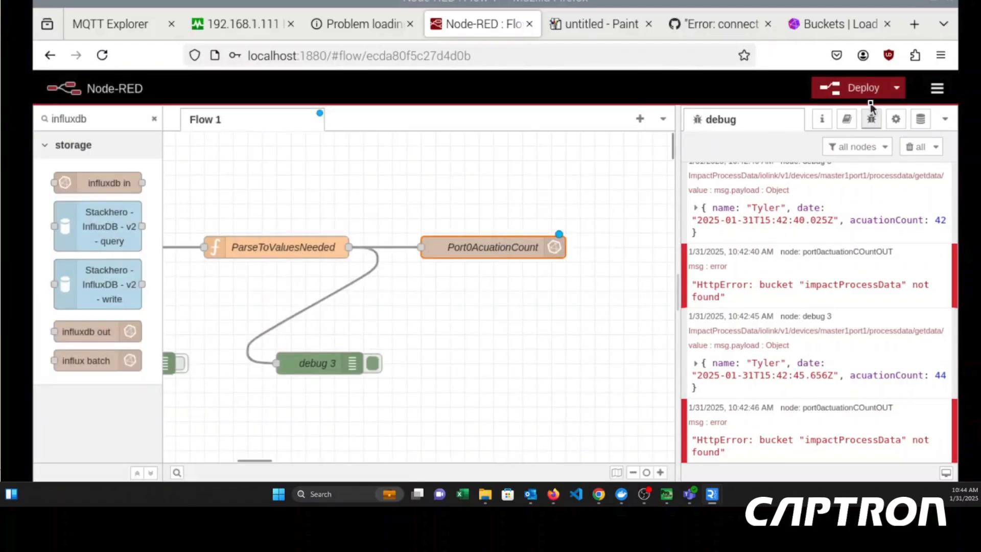
- Deploy the flow with the configured output node and clear all debug messages
click(859, 94)
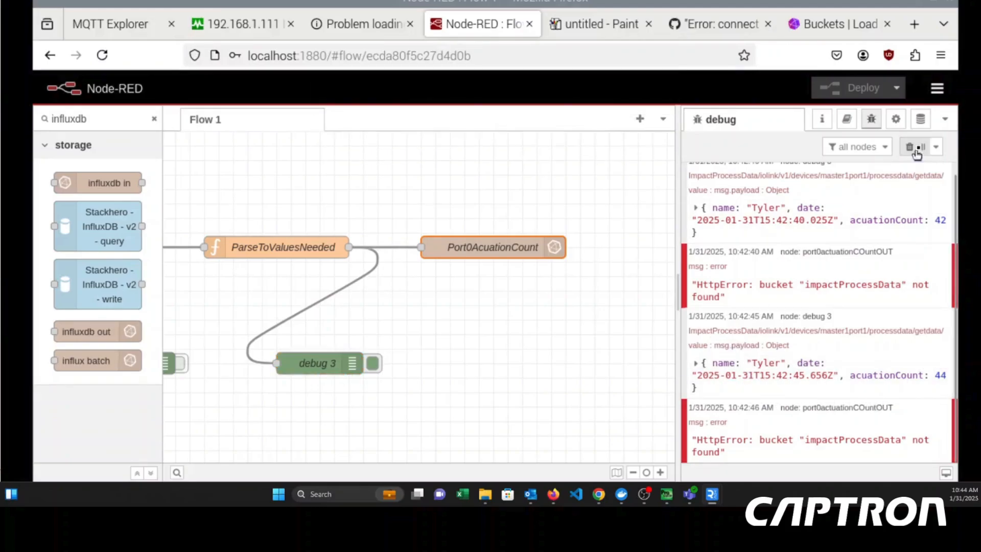
click(909, 144)
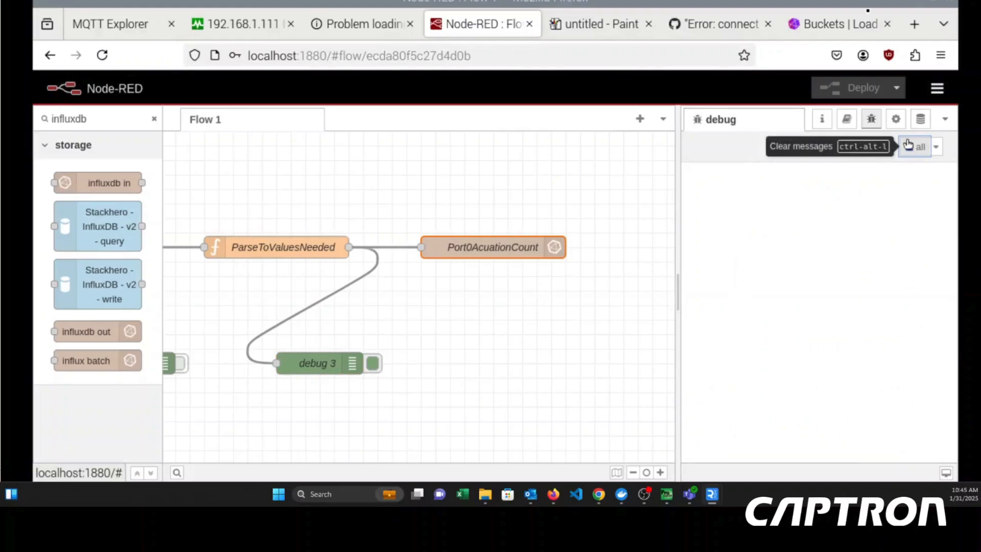
mouse_move(869, 11)
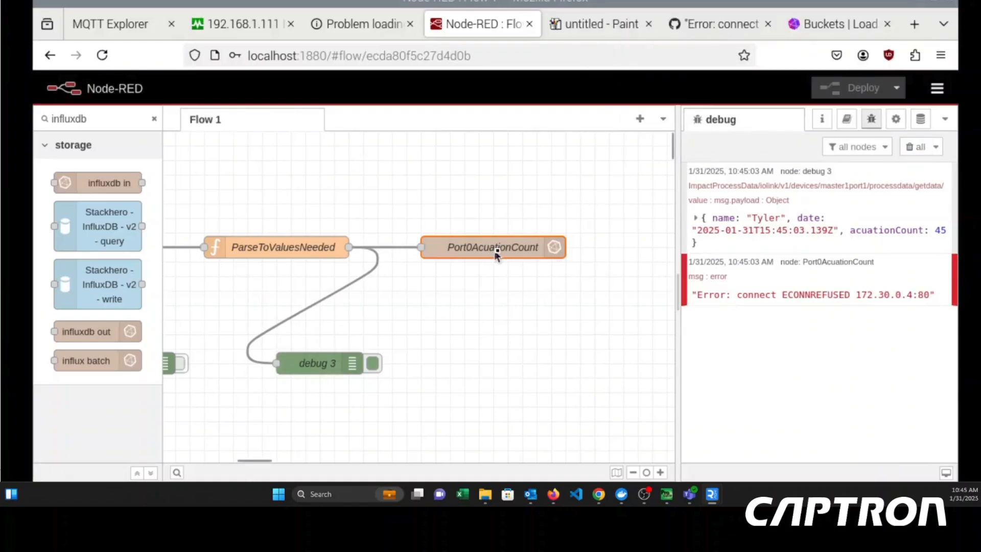
double_click(498, 253)
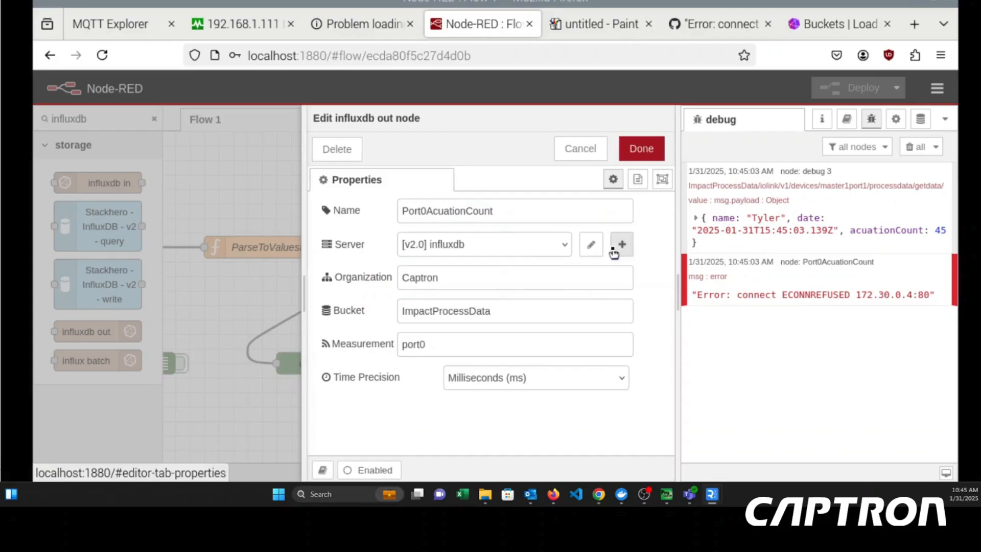
click(592, 247)
click(497, 273)
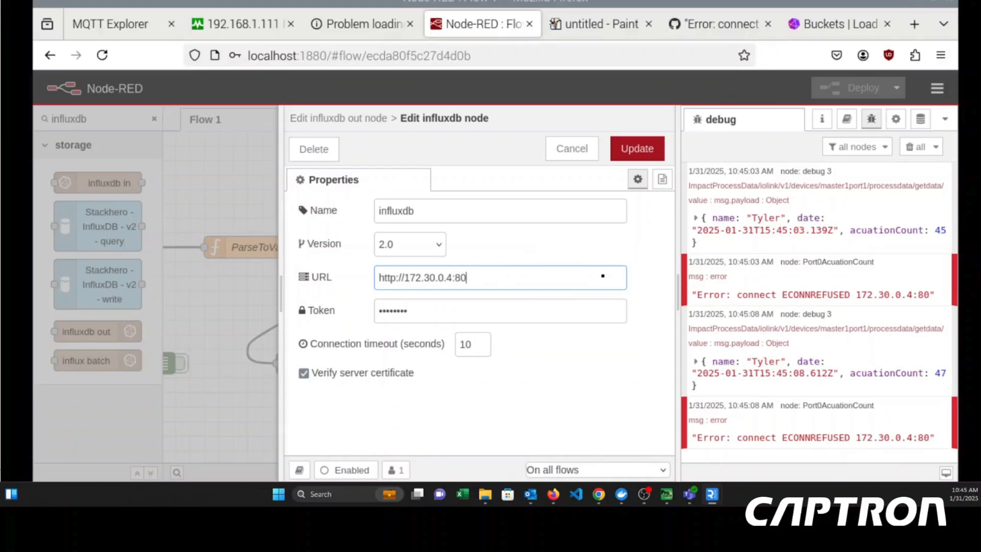
click(637, 149)
click(645, 148)
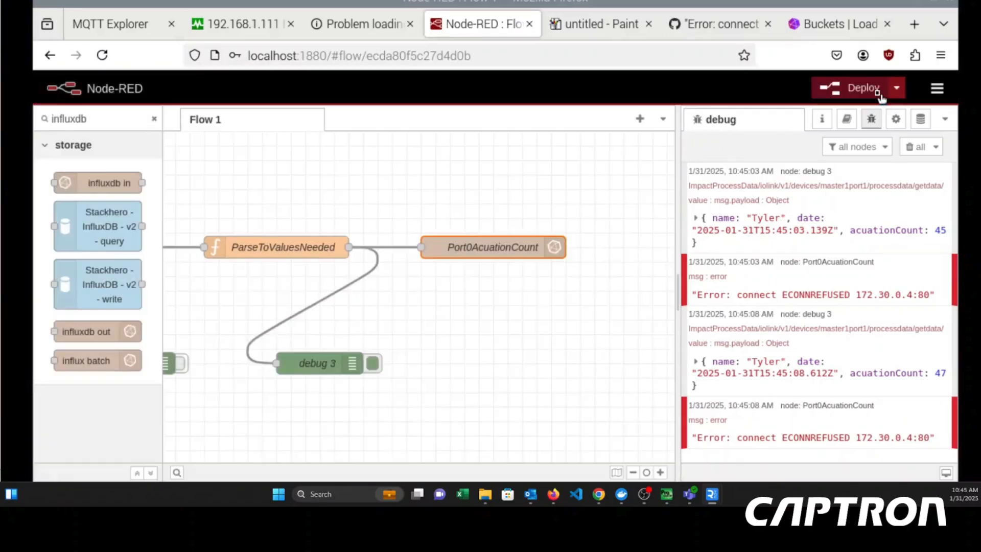
click(865, 89)
click(914, 147)
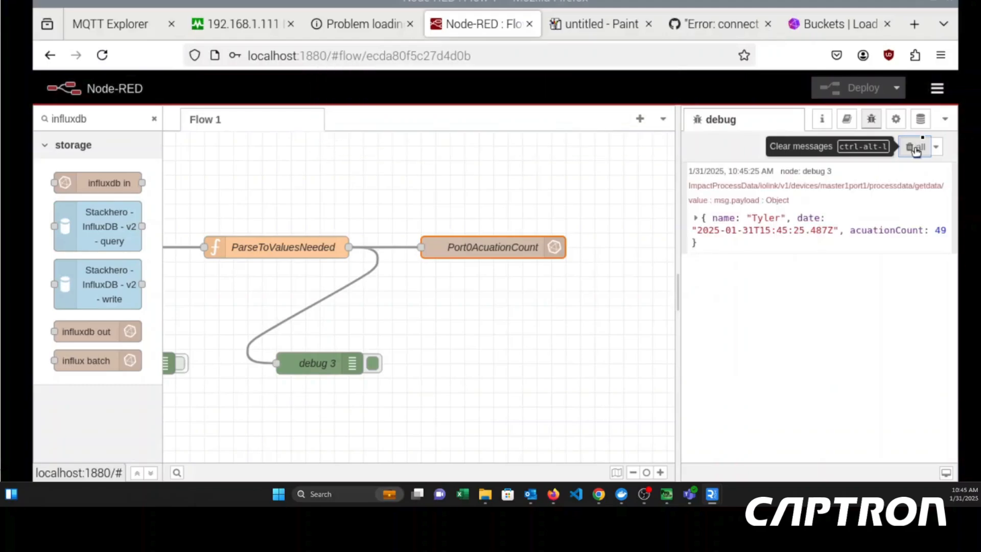
- Switch to InfluxDB, open the ImpactProcessData bucket in the Data Explorer, and filter its measurement to port0
click(790, 28)
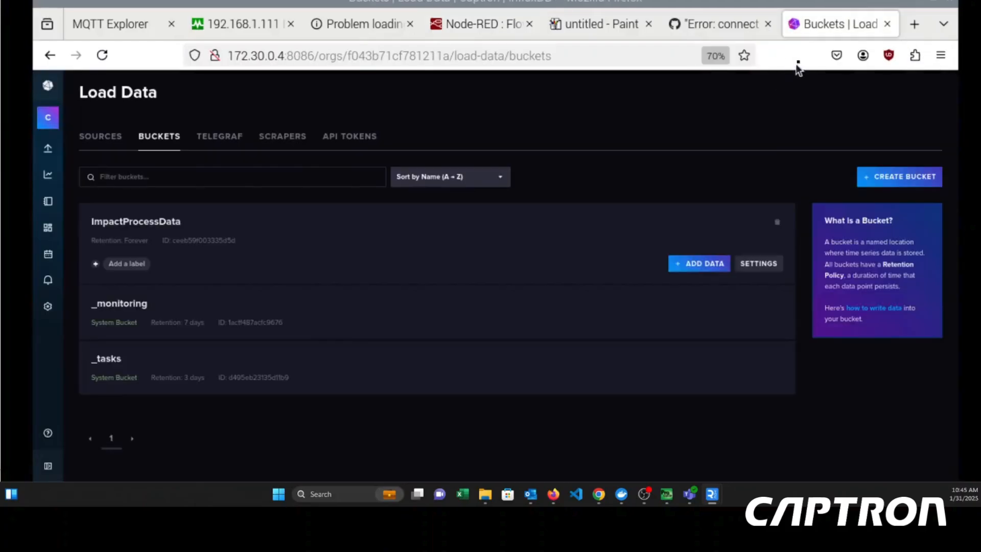
click(125, 223)
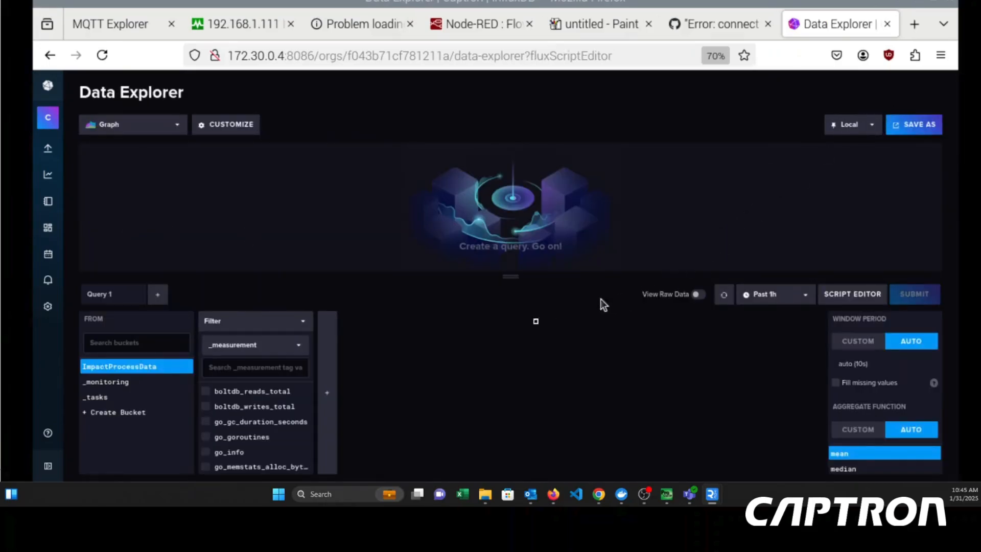
click(291, 374)
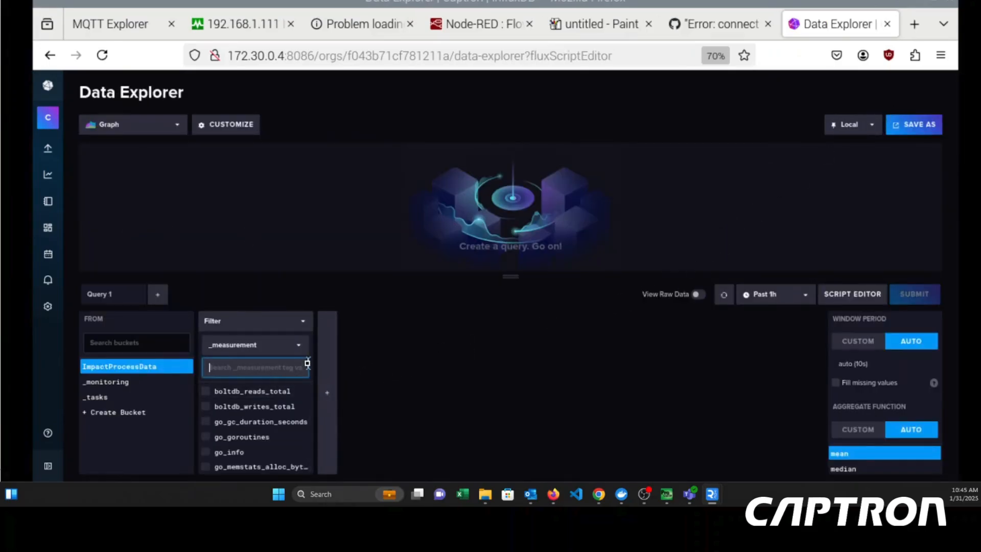
text(port0)
click(252, 396)
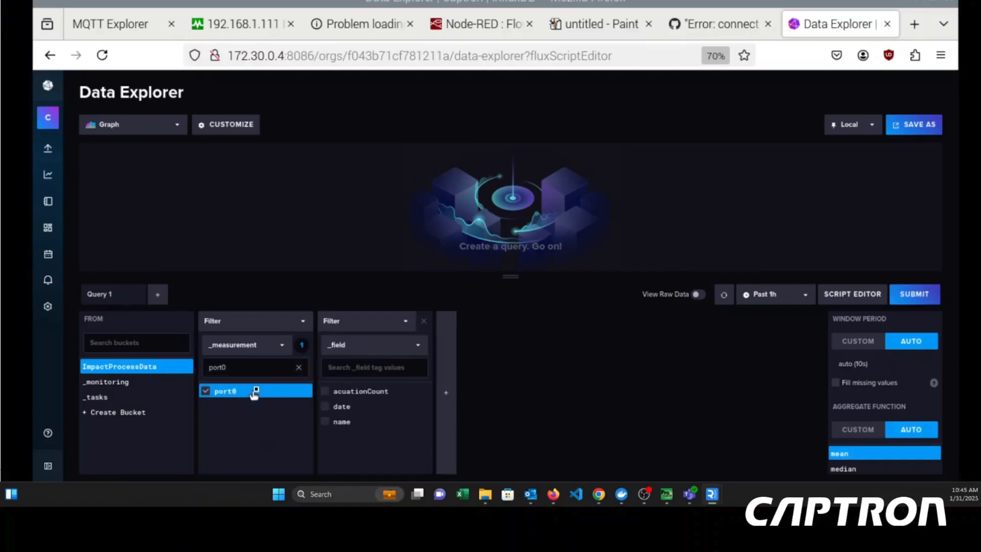
- Include only the acuationCount and name fields in the port0 query and submit it
click(344, 403)
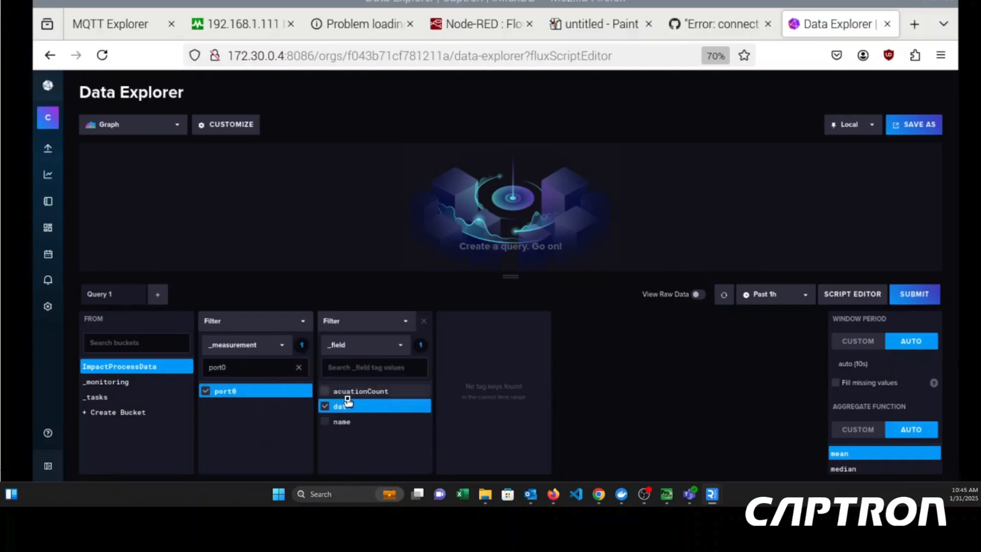
click(358, 391)
click(345, 406)
click(355, 420)
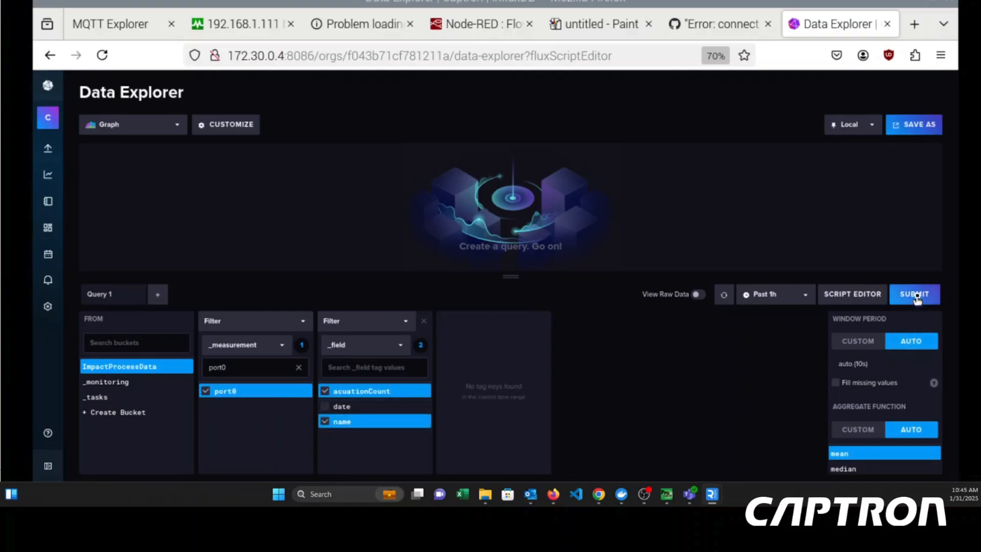
click(916, 295)
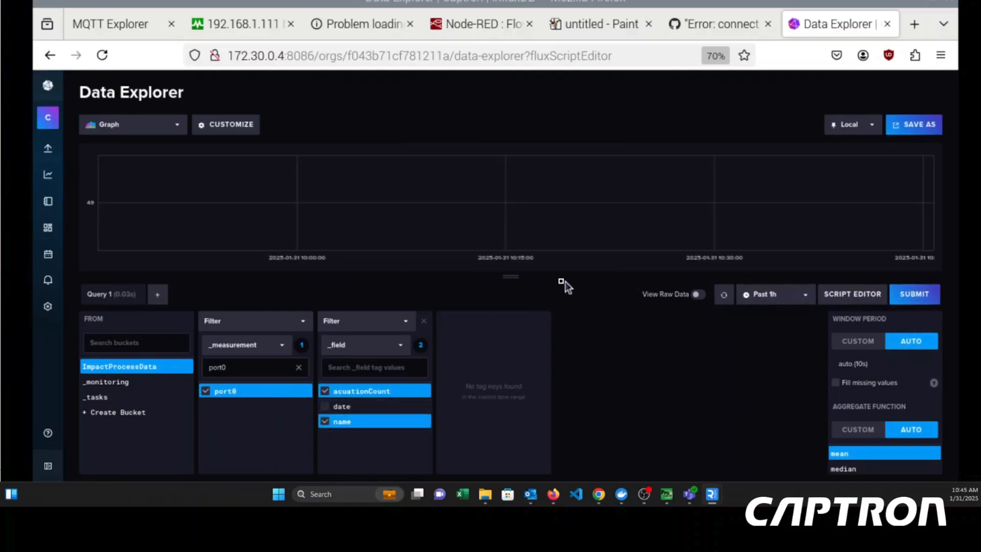
- Set the query's time range to the past 5 minutes and rerun it
click(777, 295)
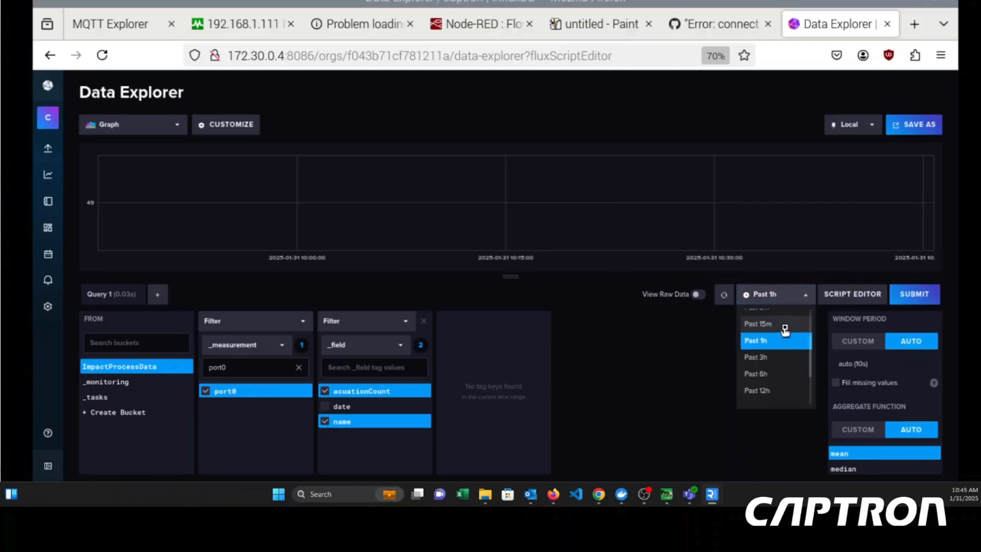
click(785, 327)
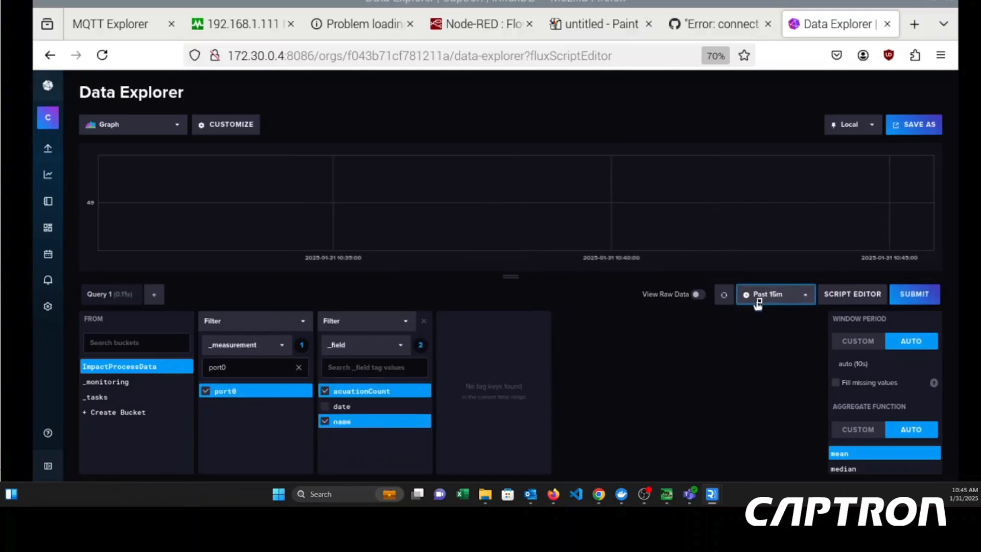
click(758, 302)
click(771, 312)
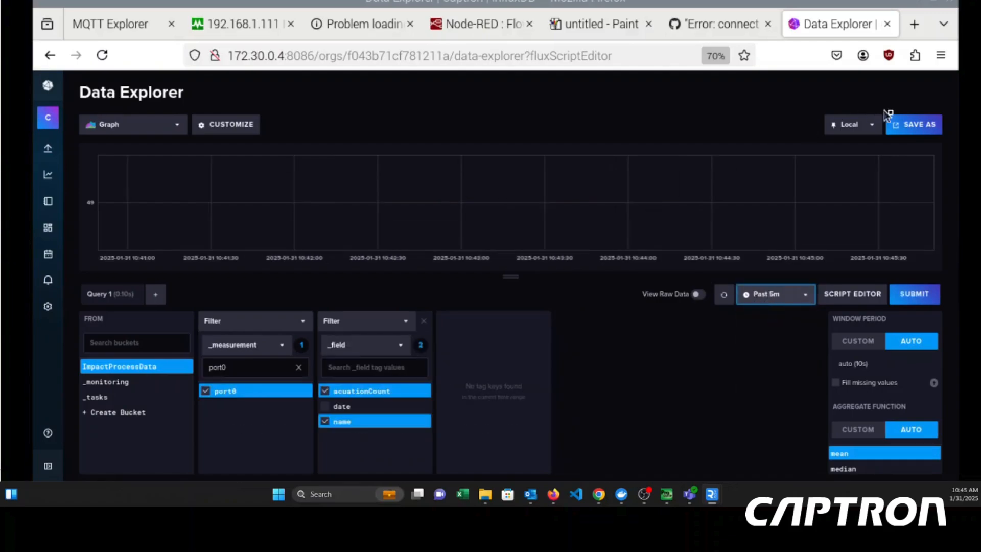
click(911, 295)
click(723, 295)
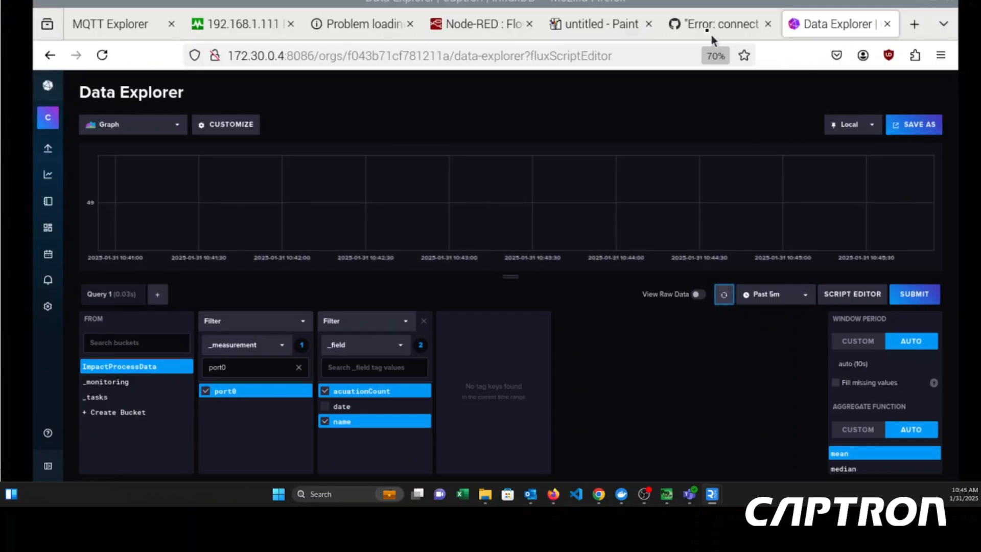
- Refresh the port0 query repeatedly to check the graph for newly written actuation counts
mouse_move(710, 28)
scroll(879, 466, down, 1)
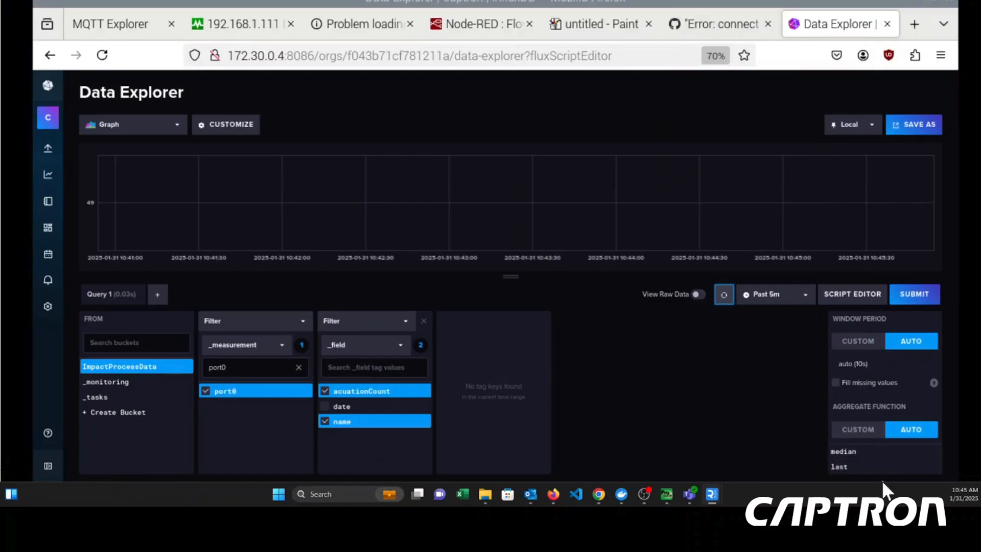
scroll(878, 465, up, 1)
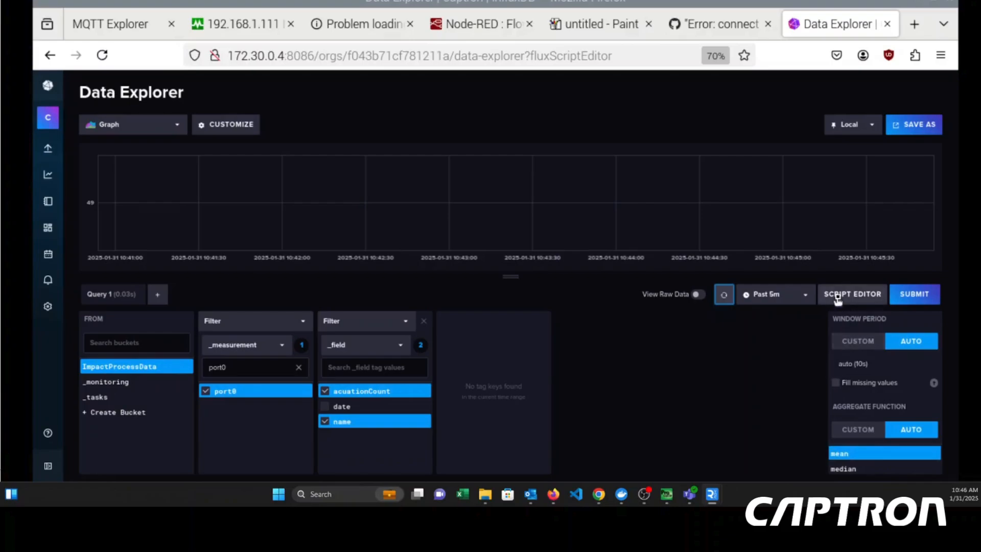
click(806, 295)
click(714, 303)
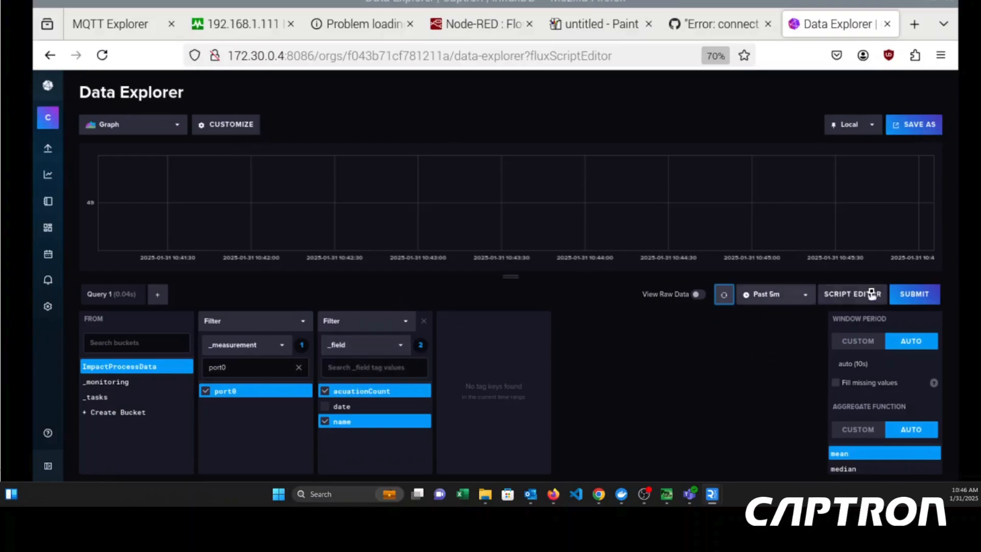
click(907, 295)
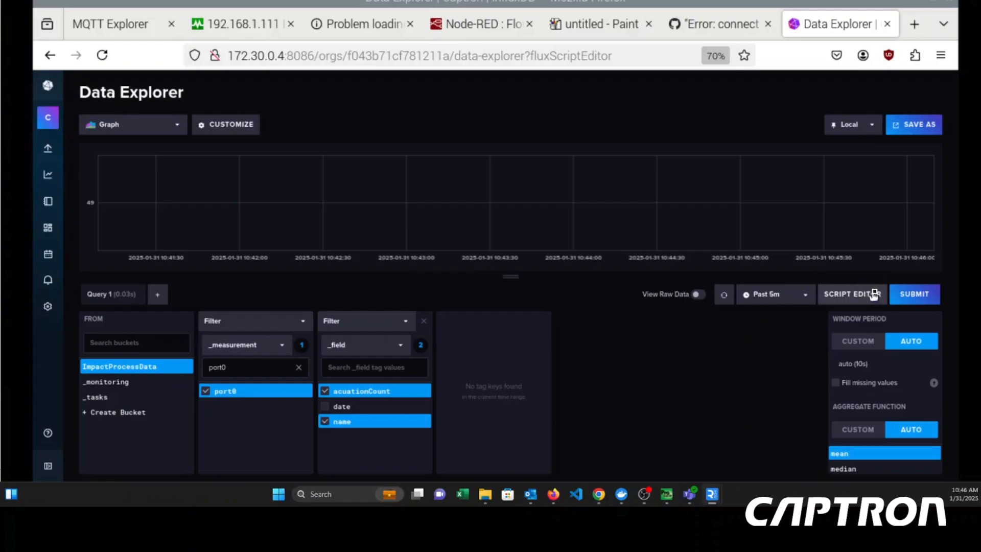
click(724, 294)
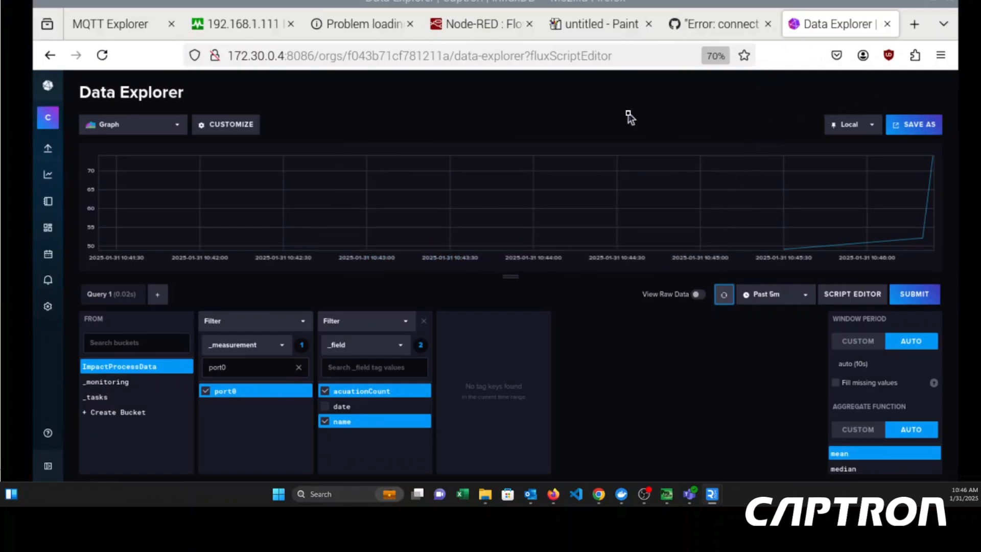
- Switch back to the Node-RED flow and narrow the debug sidebar to enlarge the flow workspace
mouse_move(498, 37)
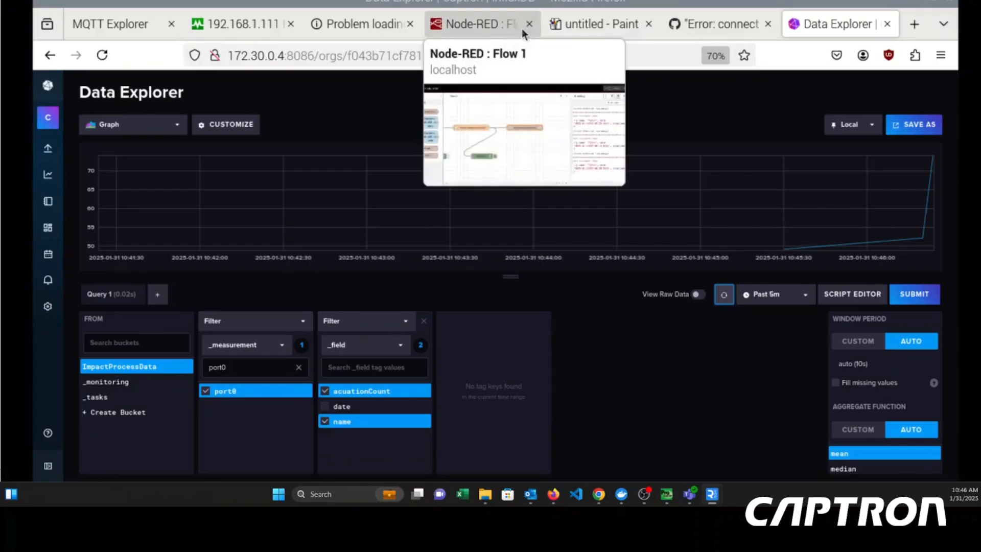
click(505, 25)
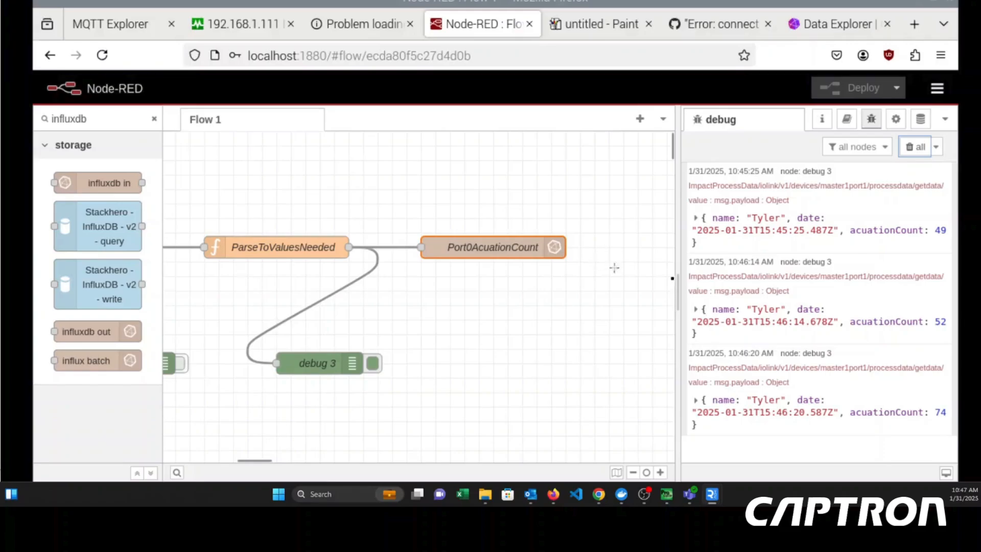
drag(678, 290, 811, 288)
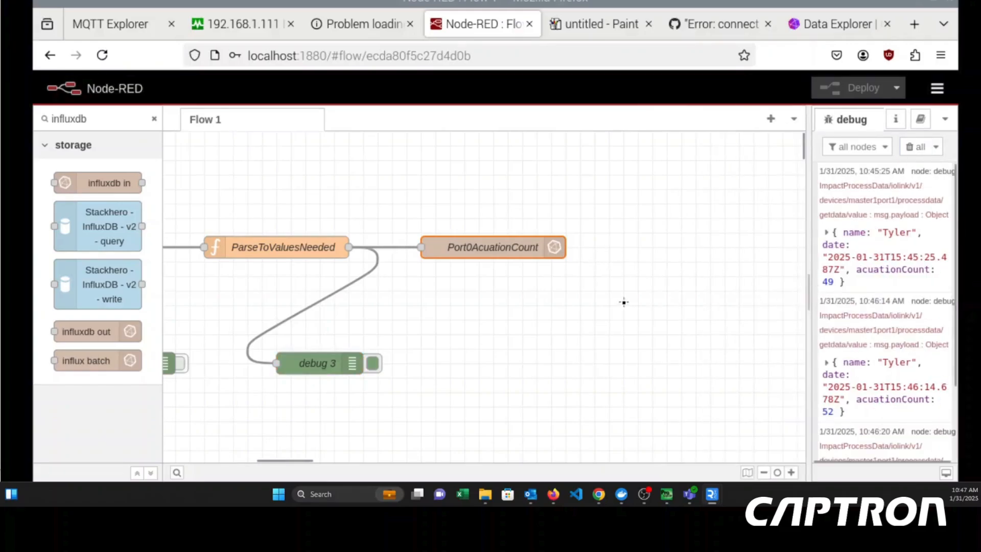